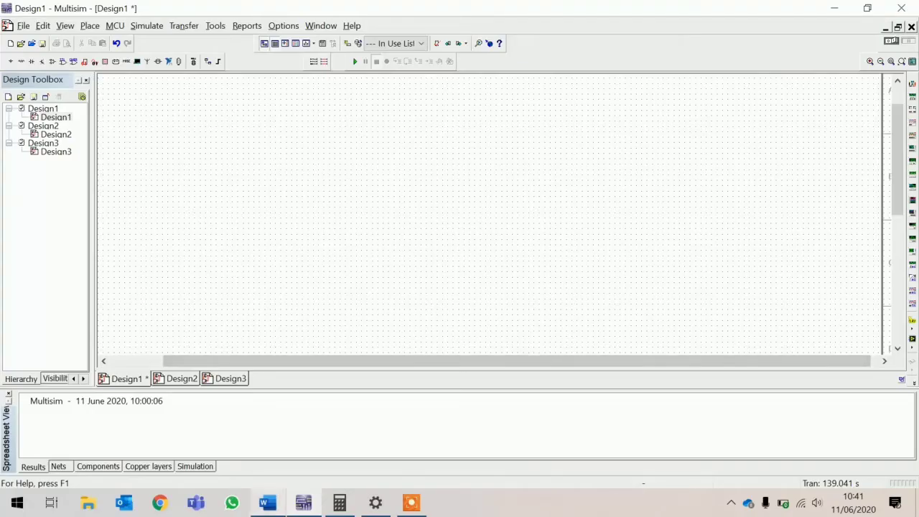
Check the Gambar 1.5 circuit in the Word module, then return to Multisim and place a DC_POWER source on the Design1 schematic.
left_click(267, 503)
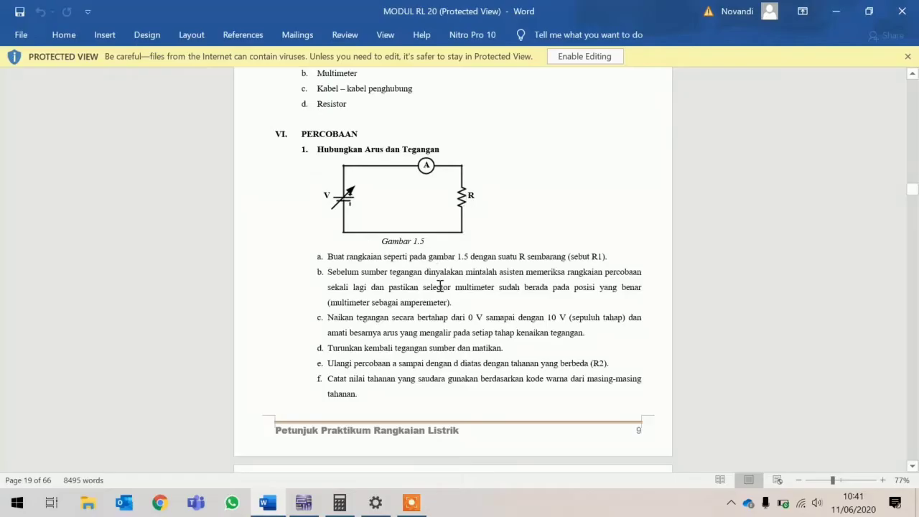
left_click(319, 510)
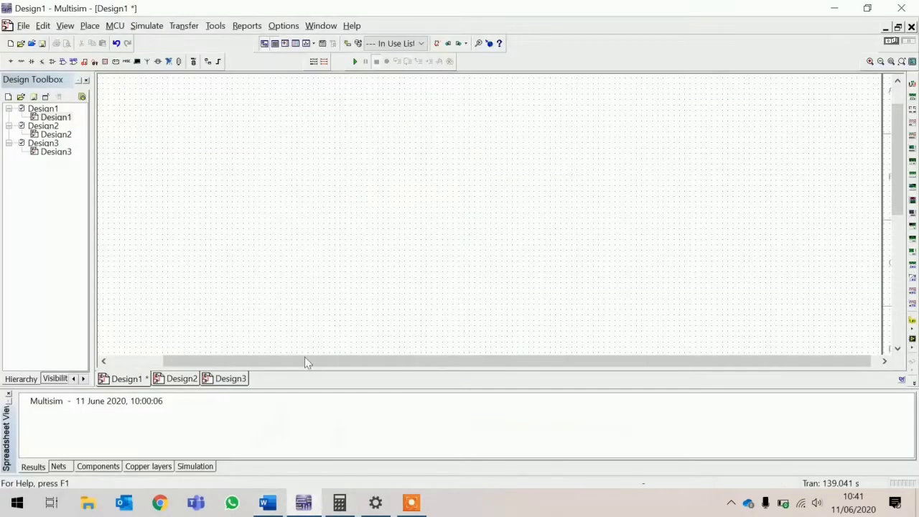
left_click(9, 63)
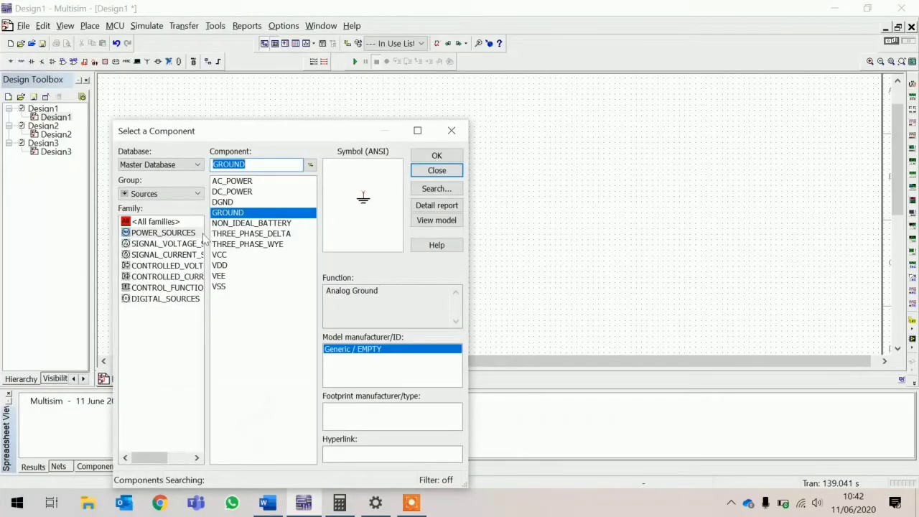
left_click(167, 234)
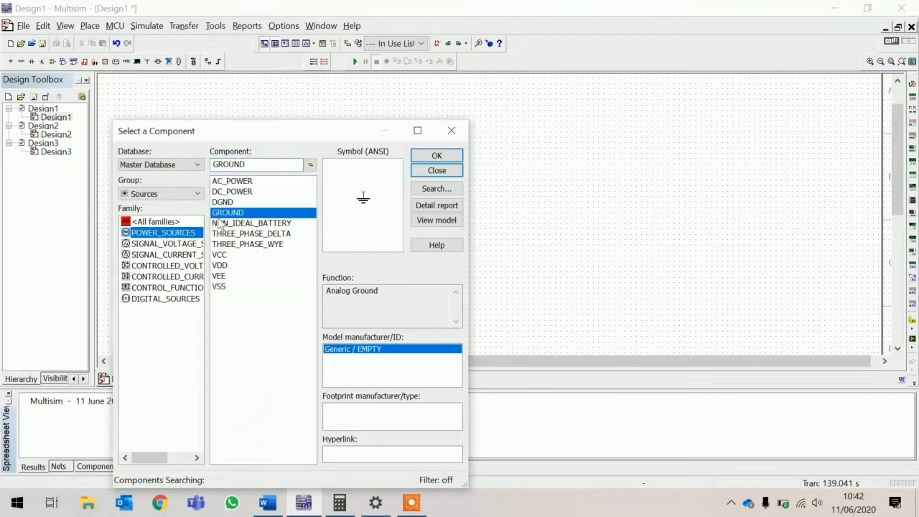
left_click(234, 193)
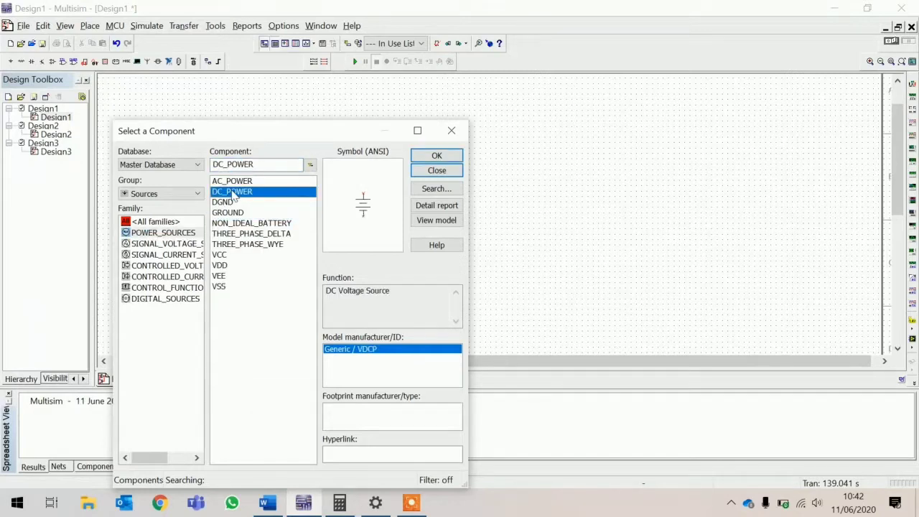
left_click(453, 158)
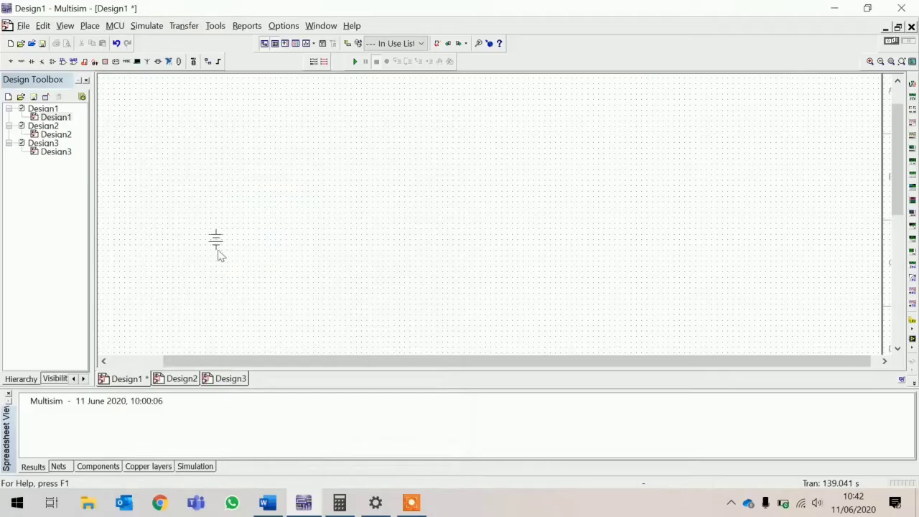
left_click(221, 256)
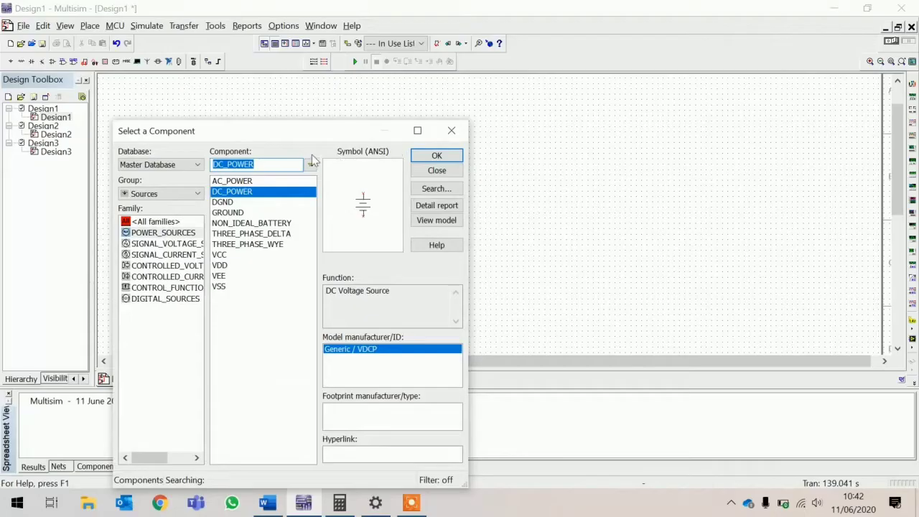
Place a 100 Ω resistor from the Basic group's RESISTOR family to the right of the DC source.
left_click(162, 195)
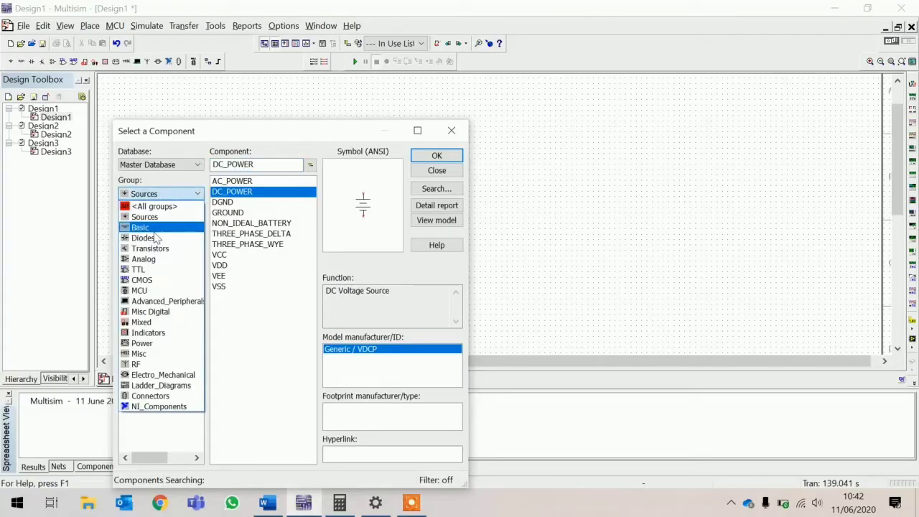
left_click(155, 228)
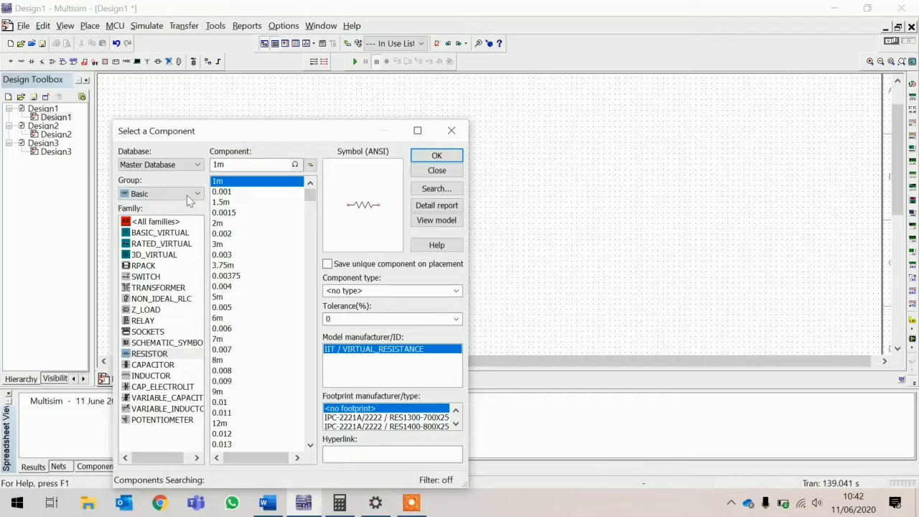
left_click(153, 365)
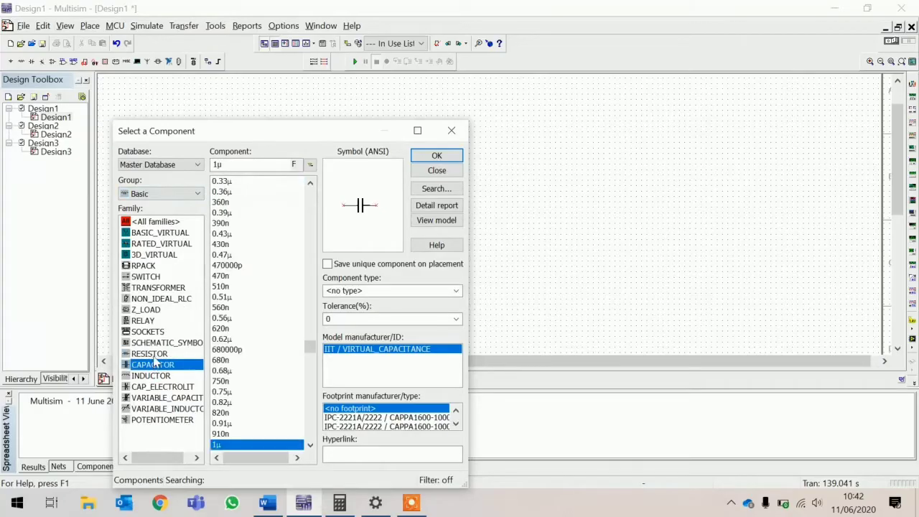
left_click(153, 354)
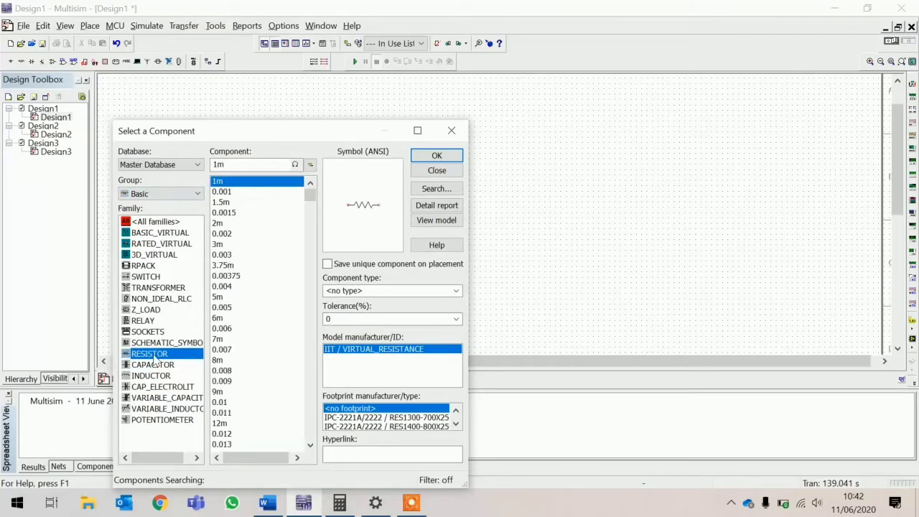
left_click(250, 164)
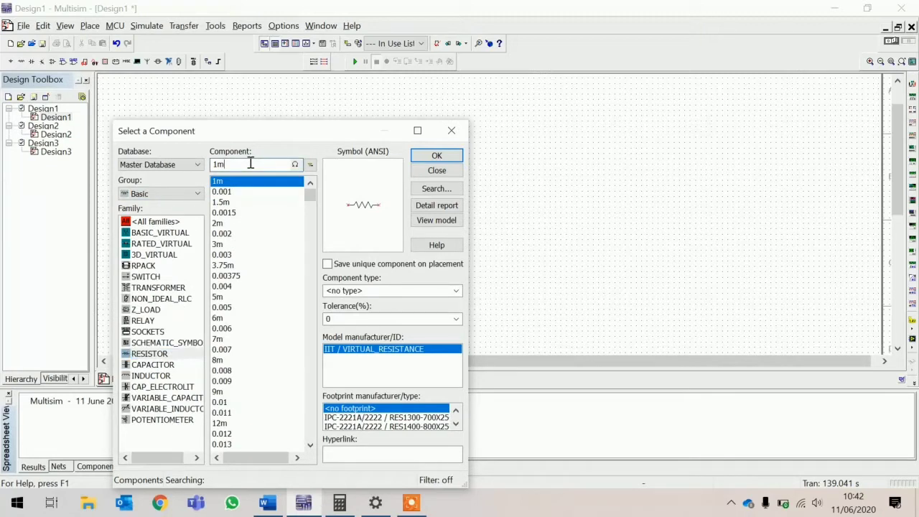
key("BackSpace")
key("BackSpace")
type("100")
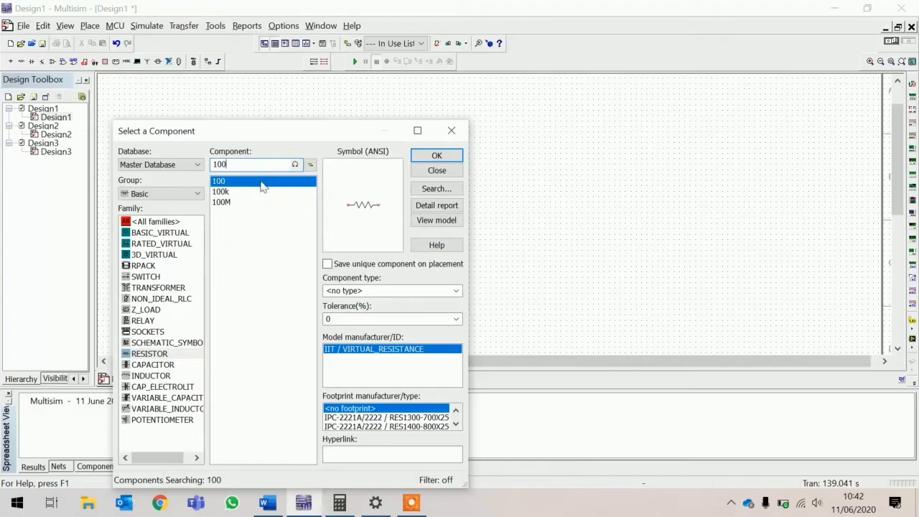
left_click(429, 155)
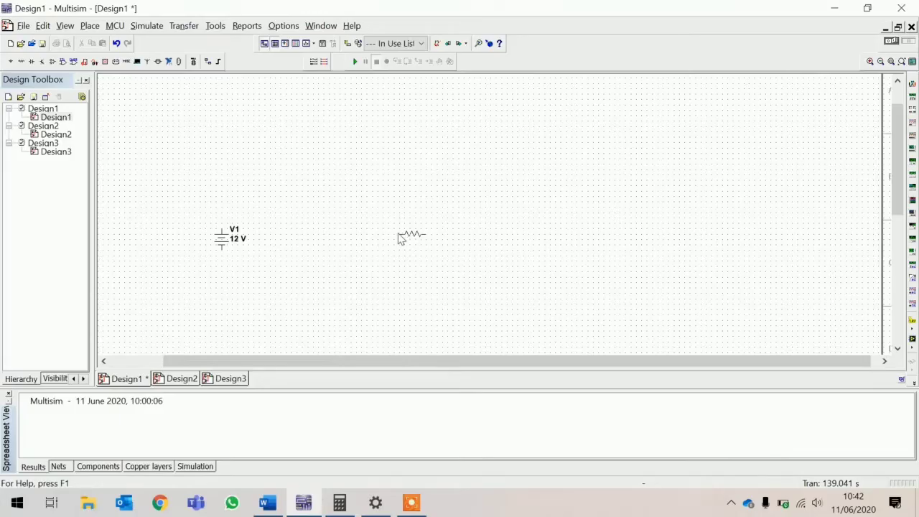
left_click(399, 235)
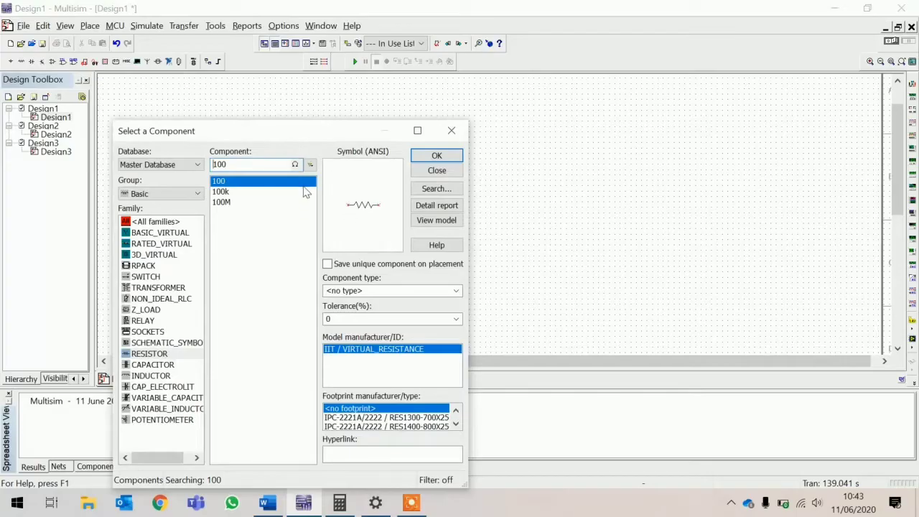
left_click(452, 130)
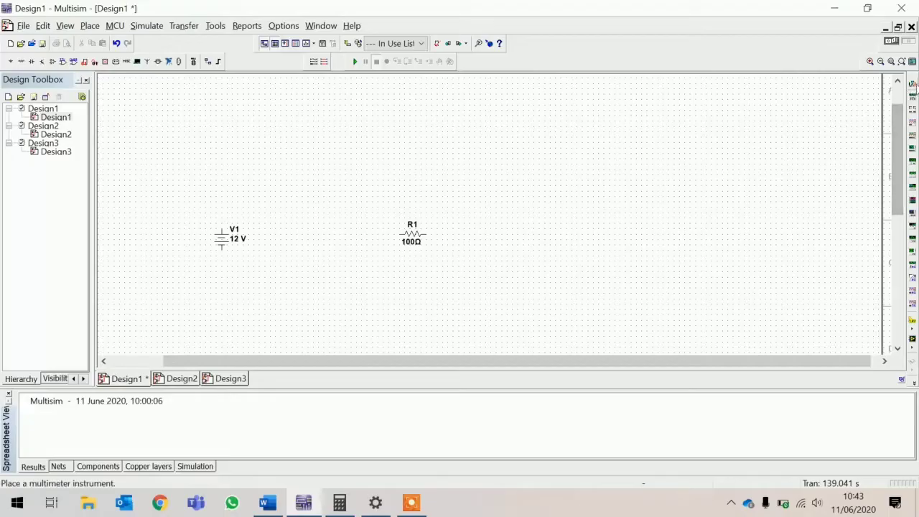
Place a multimeter above and between the source and the resistor, and rotate resistor R1 to vertical.
left_click(913, 85)
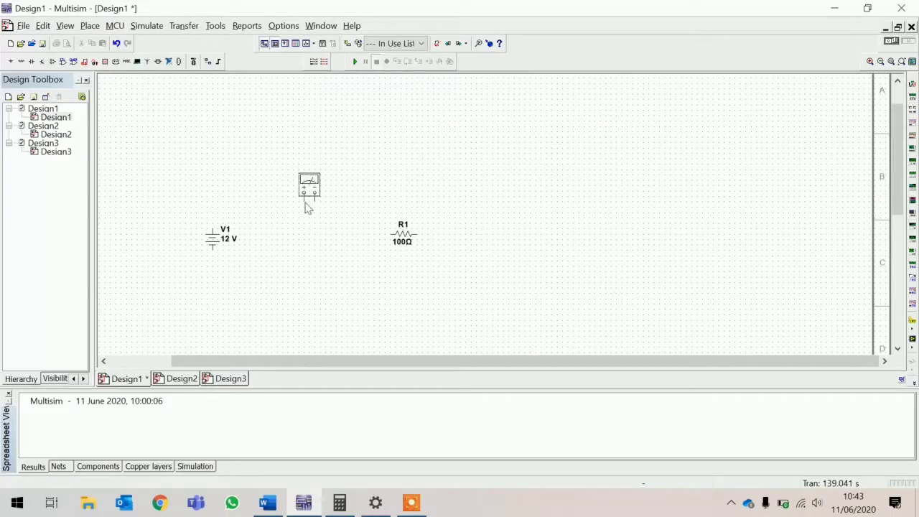
left_click(306, 208)
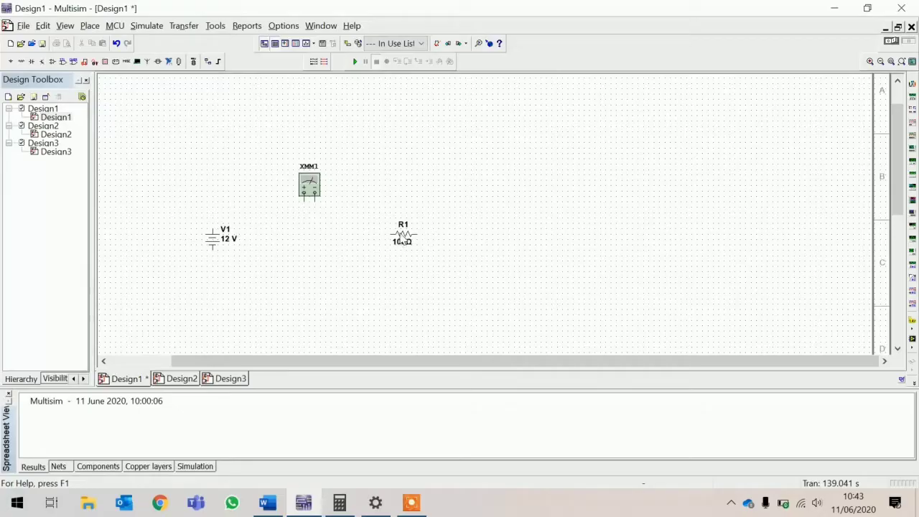
left_click(403, 241)
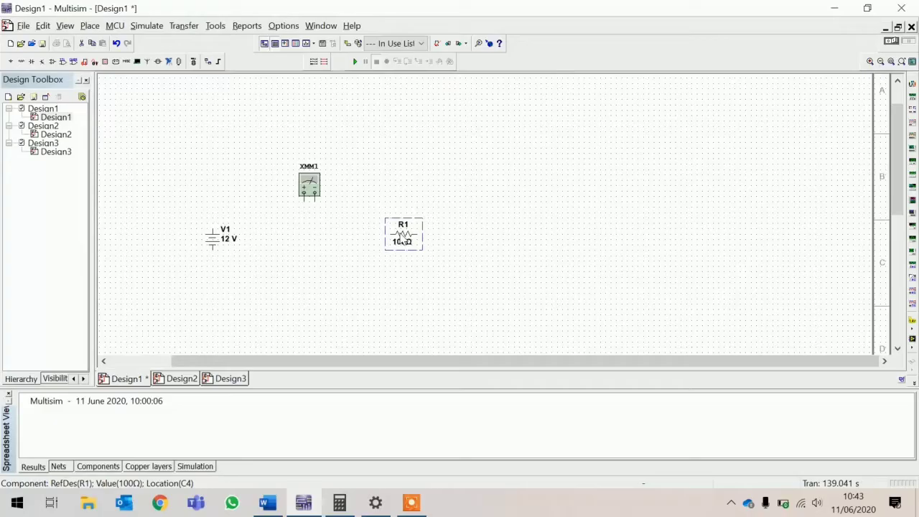
key("ctrl+r")
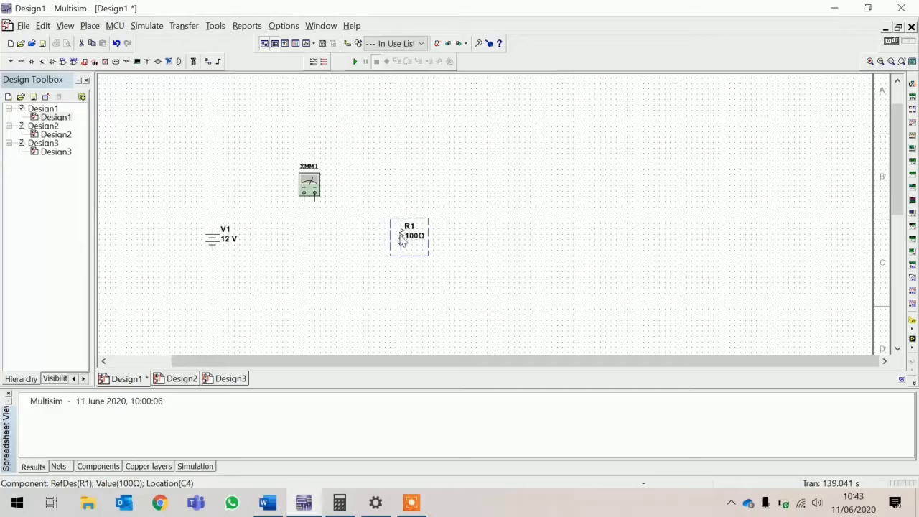
left_click(381, 293)
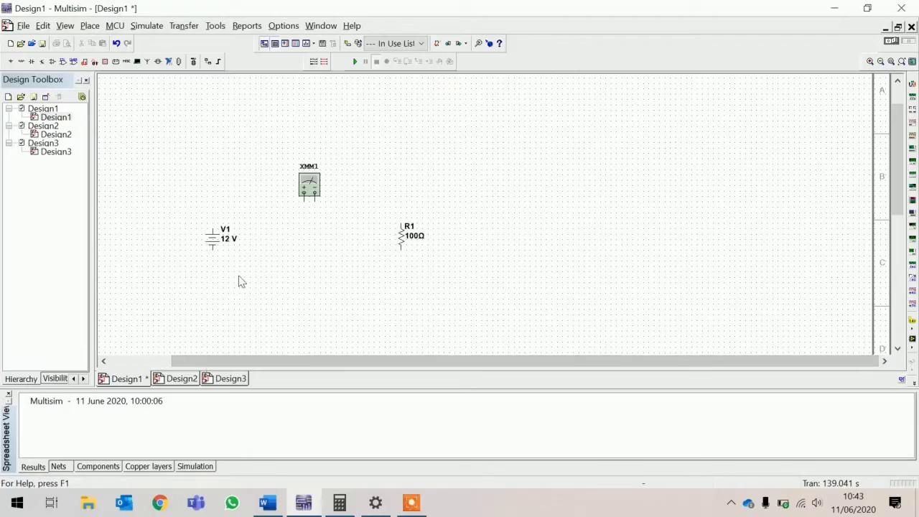
Wire source V1, the multimeter and resistor R1 into one closed series loop.
left_click(212, 227)
left_click(306, 201)
left_click(314, 201)
left_click(401, 222)
left_click(401, 261)
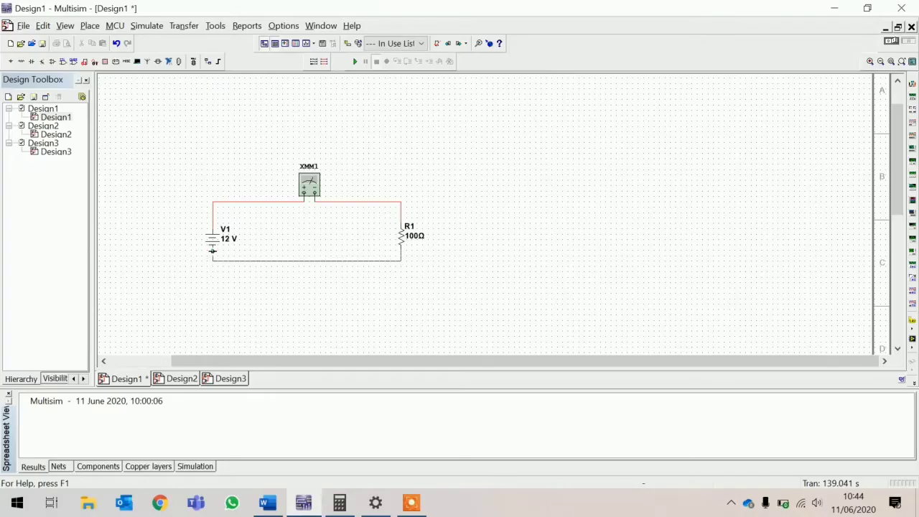
left_click(212, 250)
Place a GROUND from the POWER_SOURCES family on the wire node below V1's negative terminal.
left_click(7, 65)
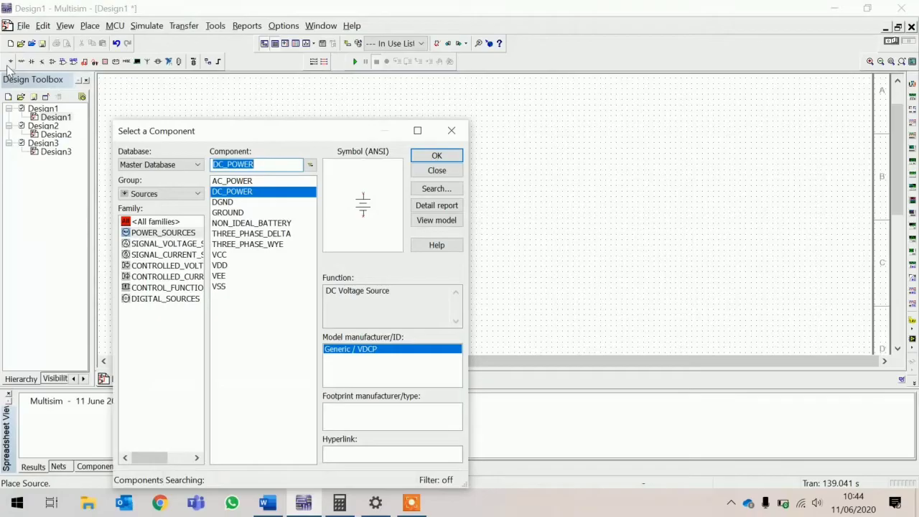
left_click(180, 234)
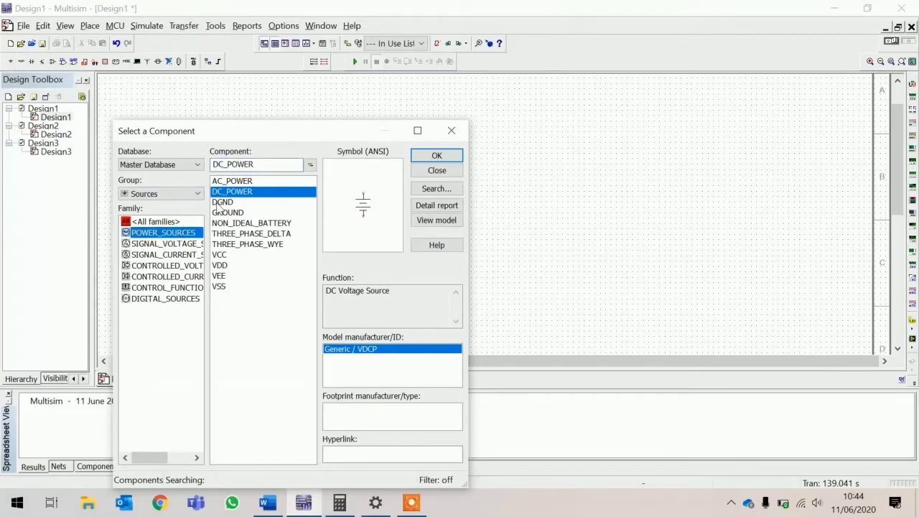
left_click(223, 213)
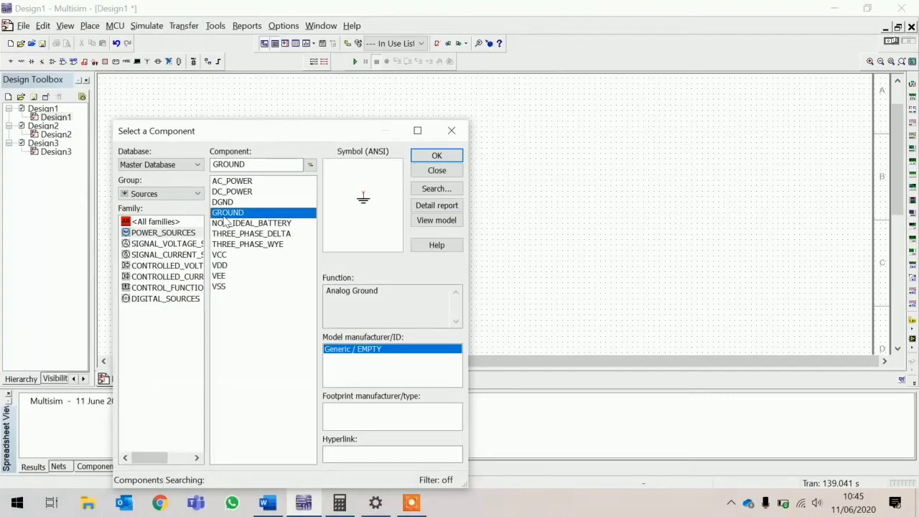
left_click(450, 171)
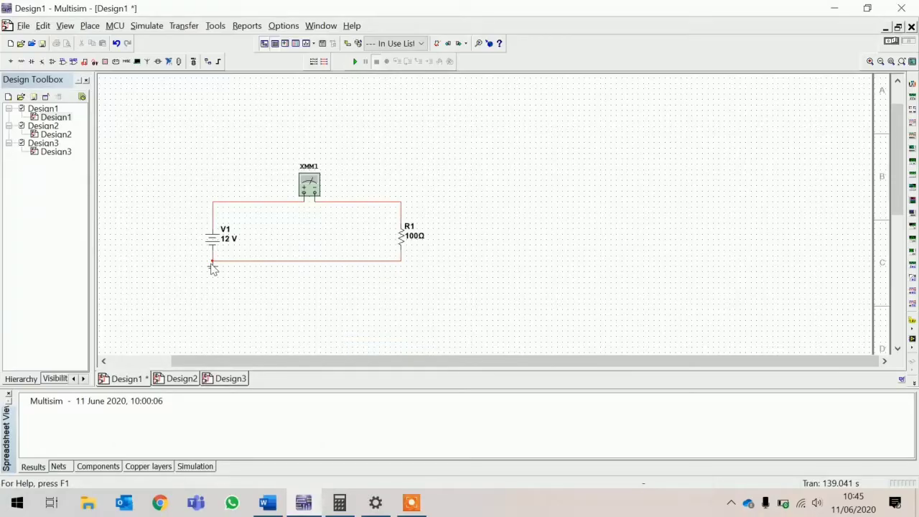
key("ctrl+w")
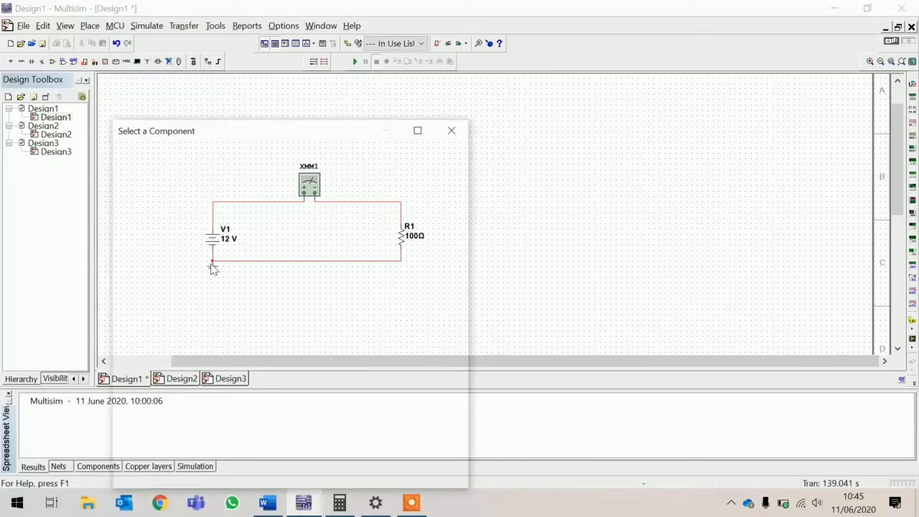
left_click(433, 154)
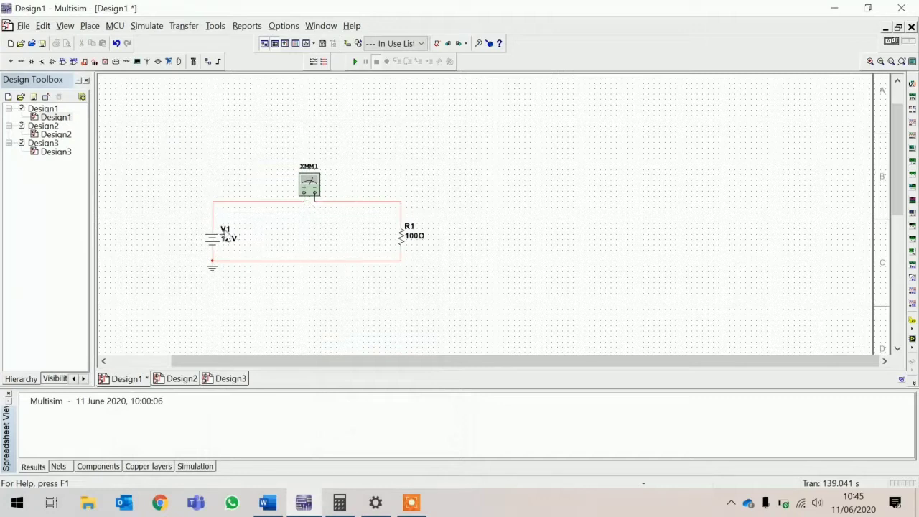
Examine the experiment instructions and the Hubungan Arus dan Tegangan data table in the Word module, then return to Multisim.
scroll(228, 243, "down", 5)
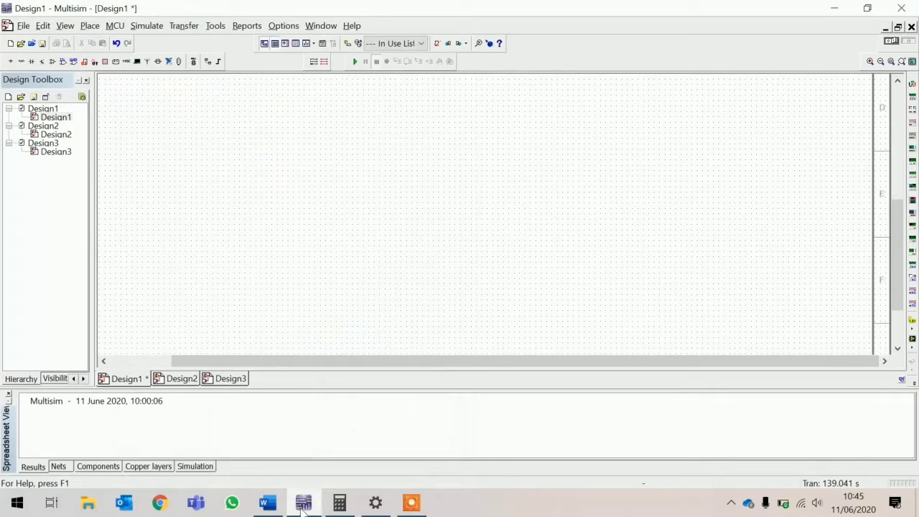
left_click(267, 503)
scroll(342, 317, "up", 6)
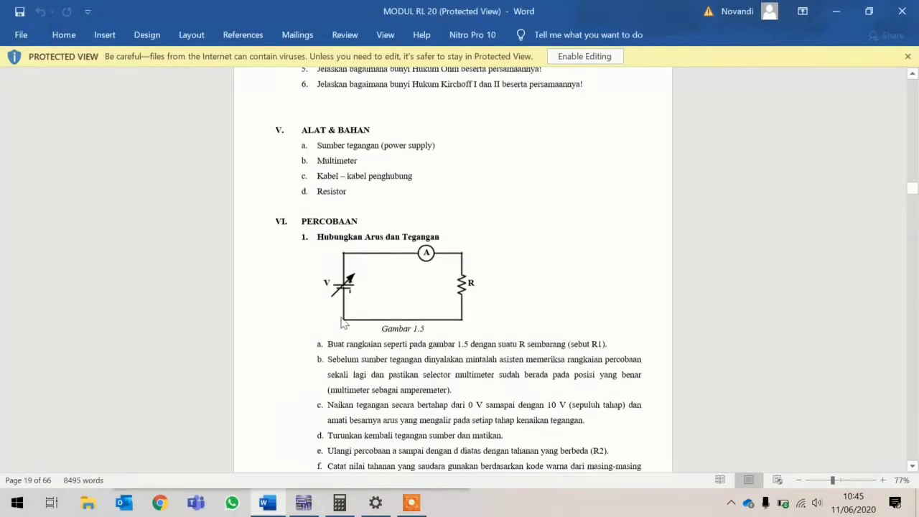
scroll(338, 348, "down", 5)
scroll(337, 347, "down", 3)
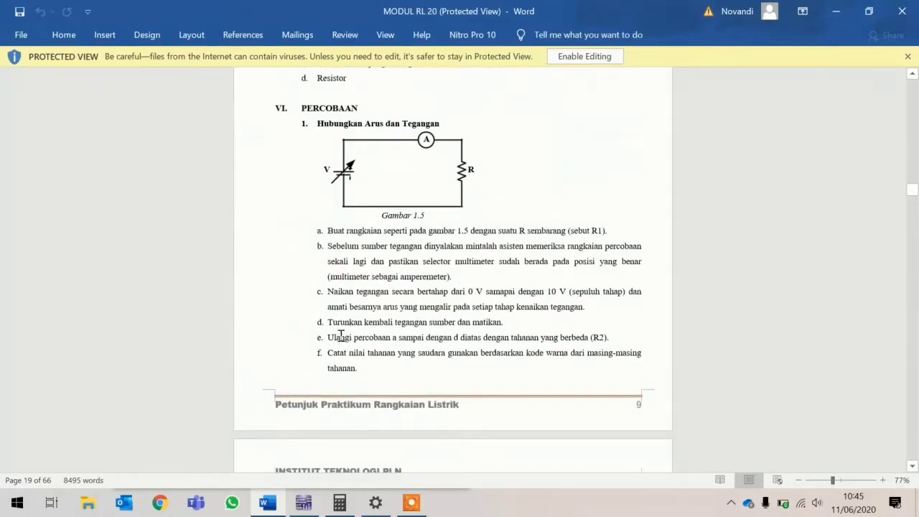
scroll(484, 333, "up", 10)
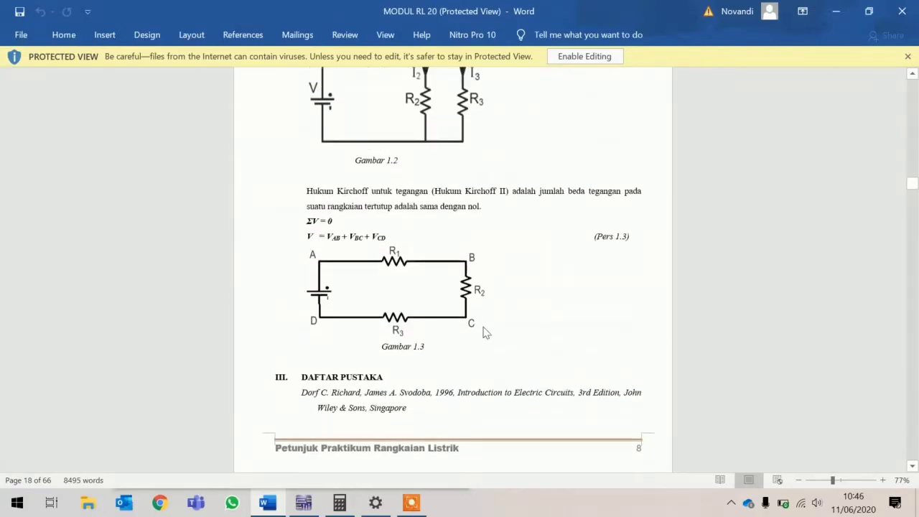
scroll(459, 438, "down", 5)
scroll(405, 327, "down", 20)
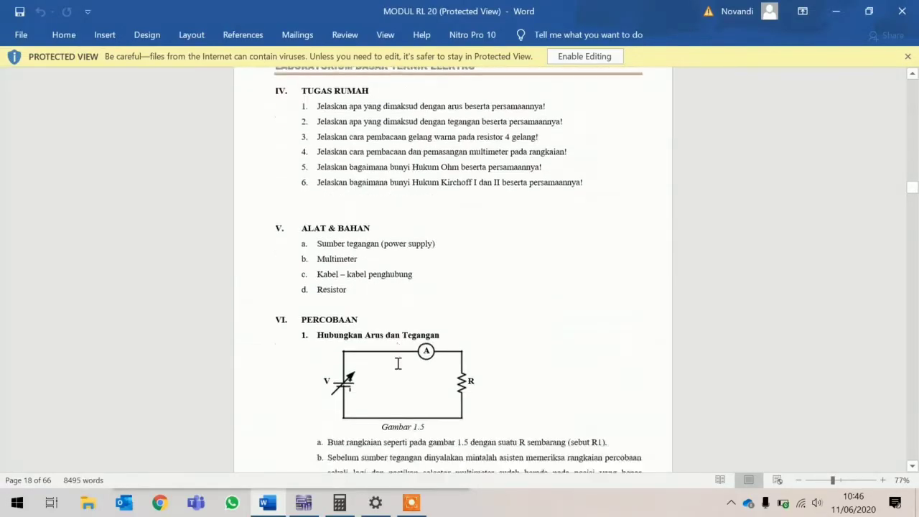
scroll(338, 265, "down", 20)
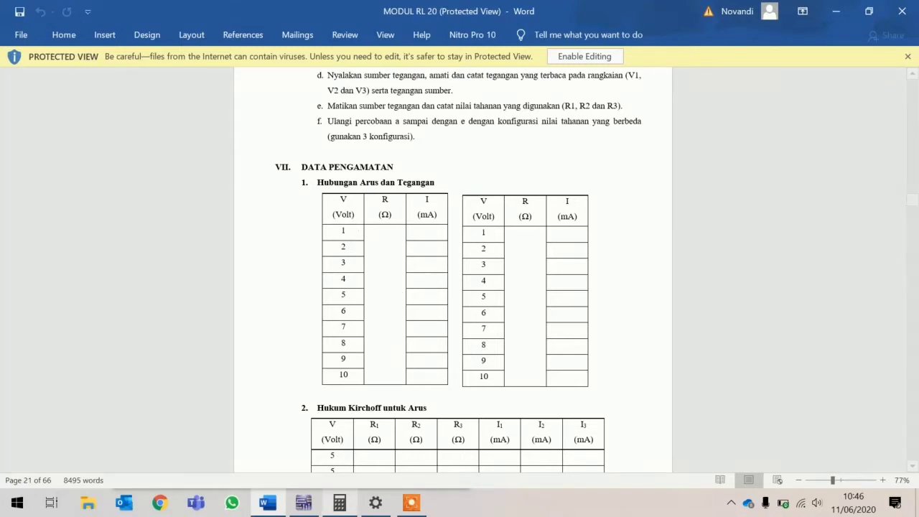
left_click(304, 503)
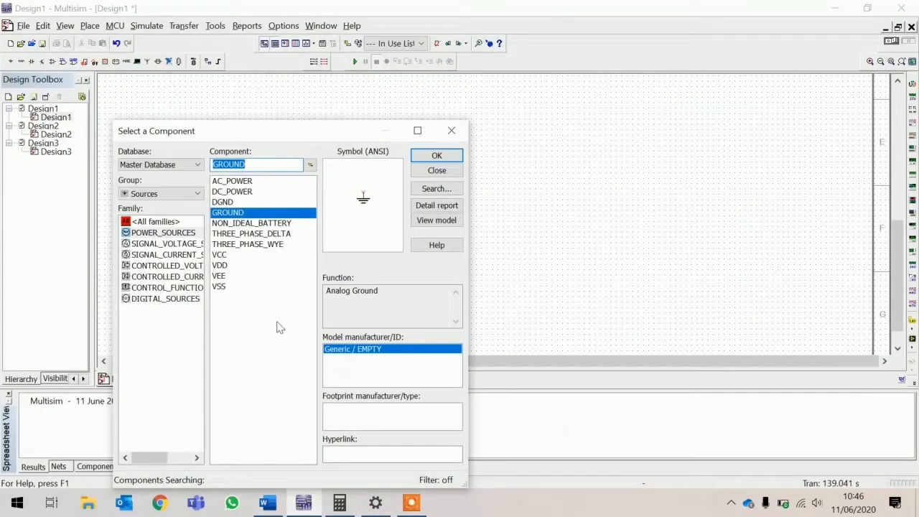
Close the component selection and set the DC source V1's voltage to 1 V.
left_click(451, 131)
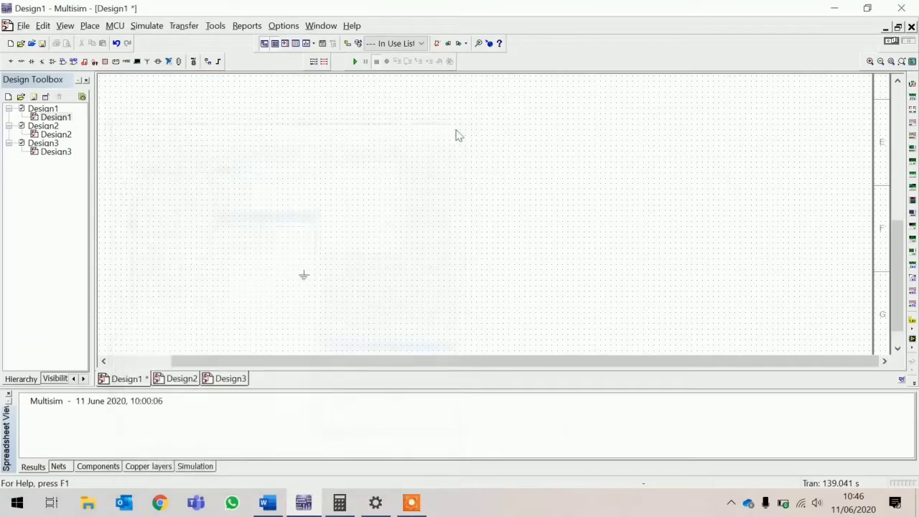
scroll(301, 311, "up", 4)
scroll(316, 305, "down", 4)
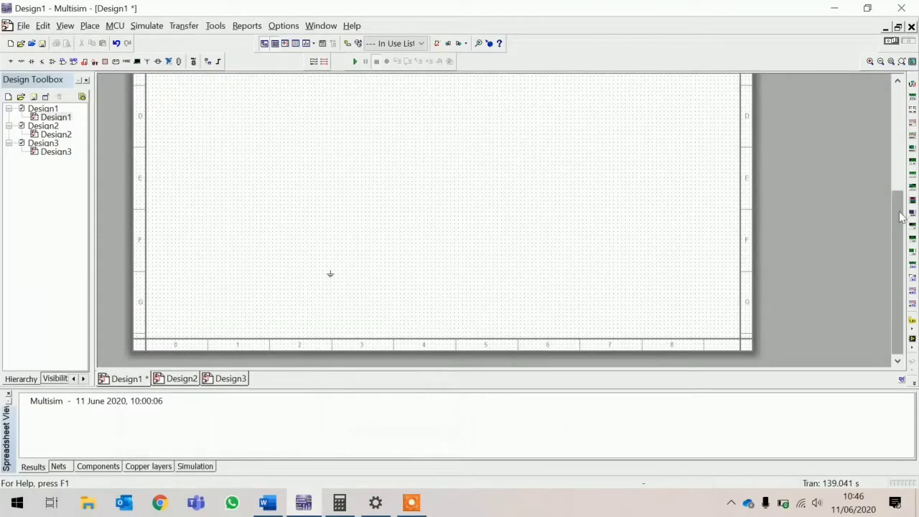
left_click_drag(905, 214, 903, 143)
scroll(268, 159, "up", 2)
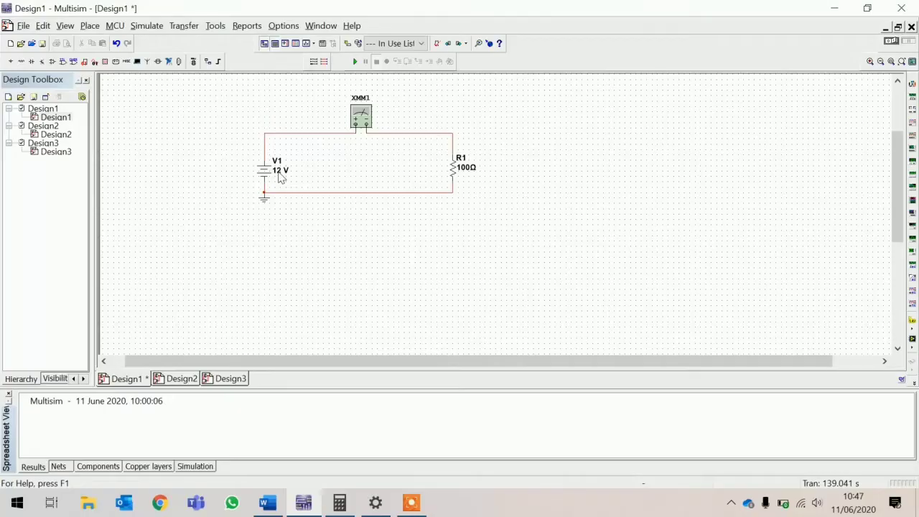
double_click(280, 177)
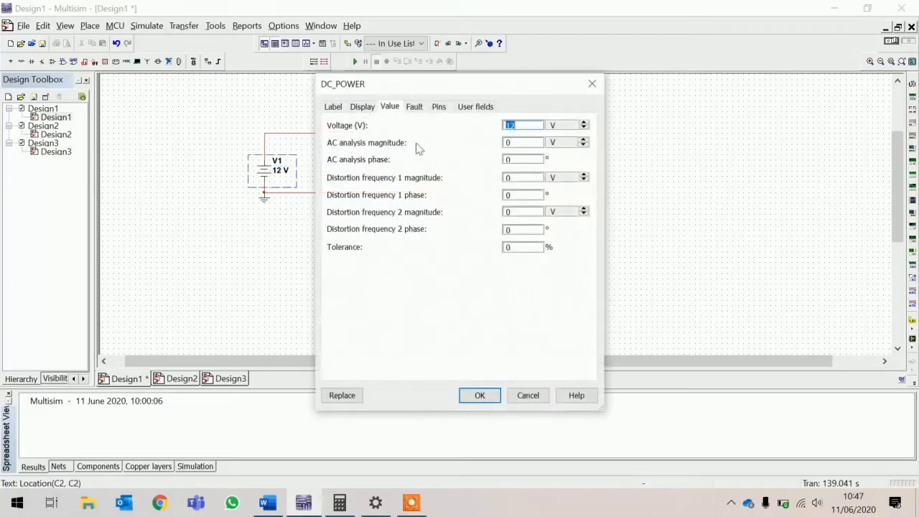
type("1")
left_click(480, 396)
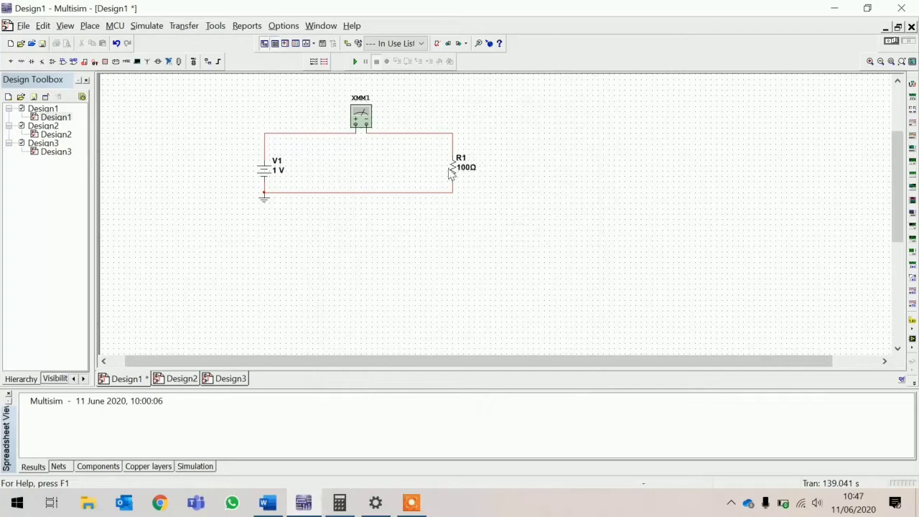
Configure multimeter XMM1 as a DC ammeter and close its window.
double_click(360, 123)
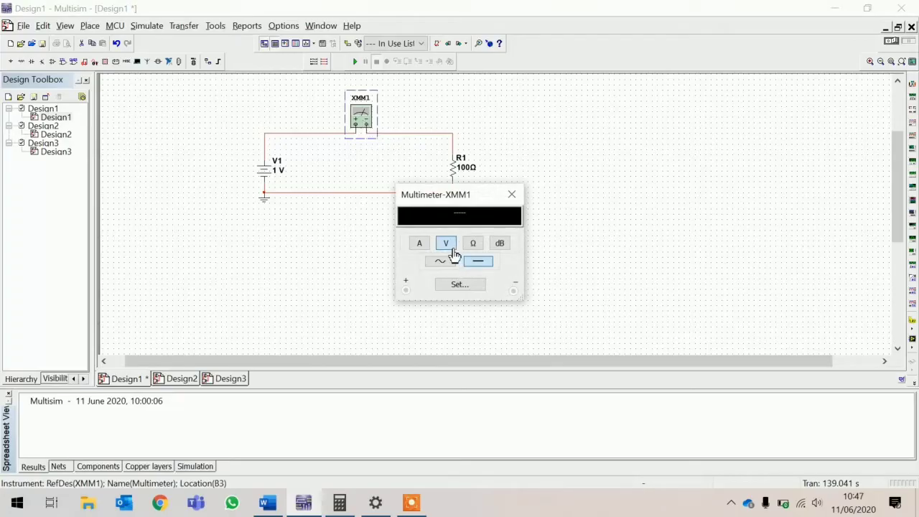
left_click(418, 248)
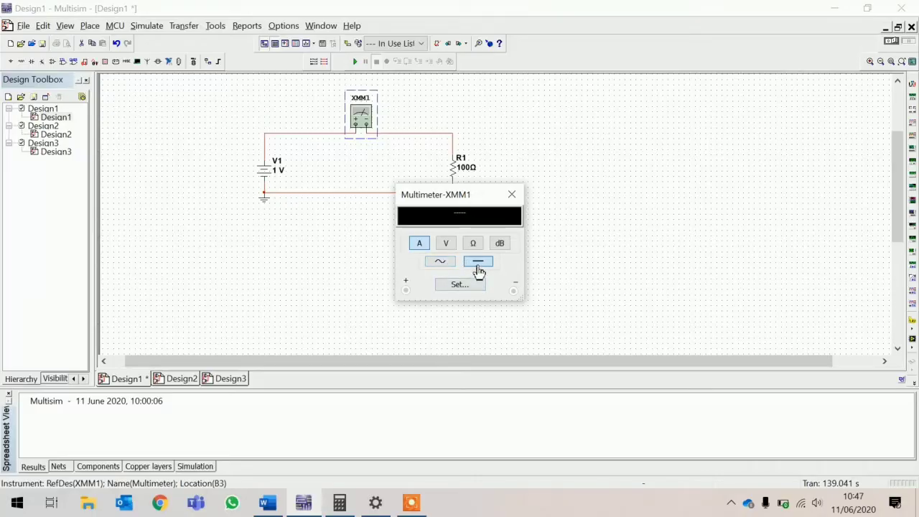
left_click(505, 199)
Run the simulation and read the current on multimeter XMM1, with its window placed clear of the circuit.
scroll(485, 255, "up", 3)
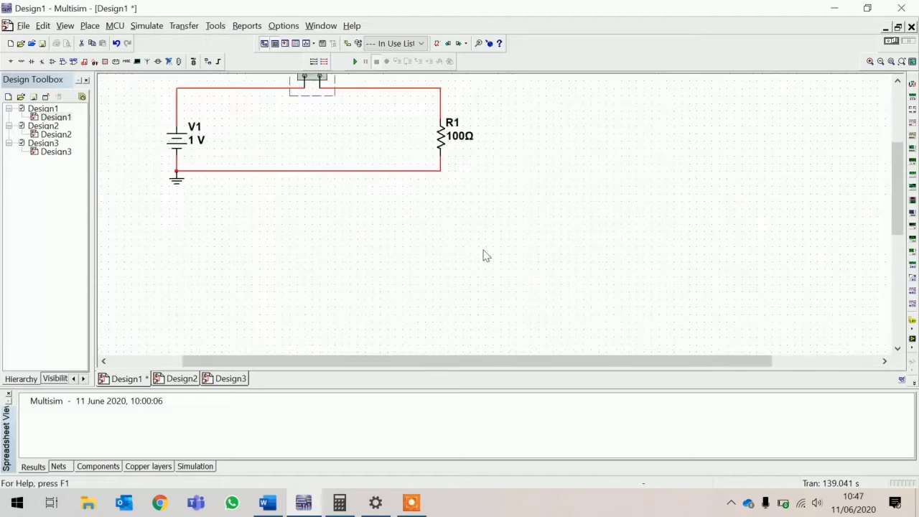
scroll(480, 107, "down", 2)
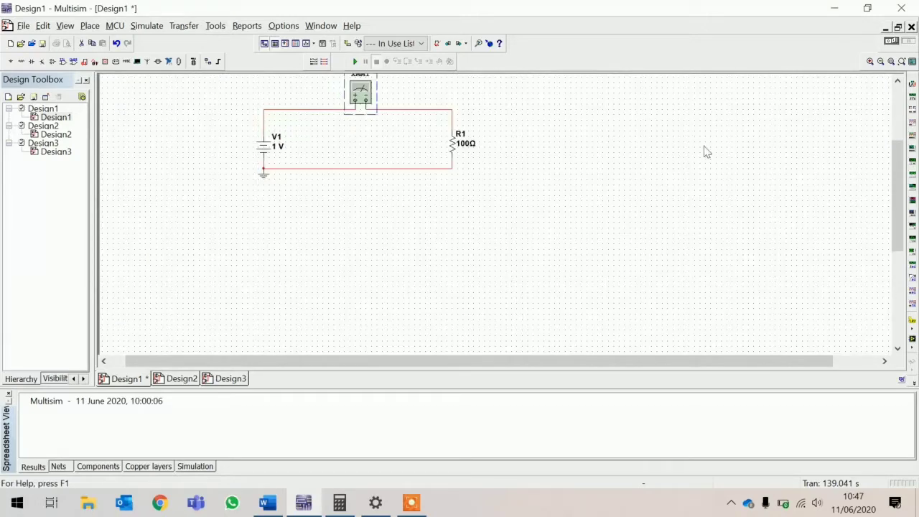
left_click_drag(890, 164, 897, 125)
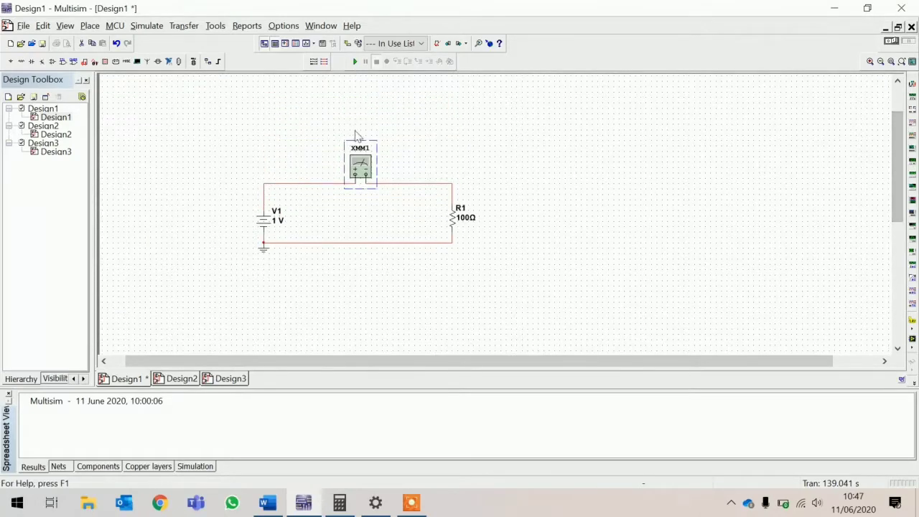
scroll(404, 153, "up", 1)
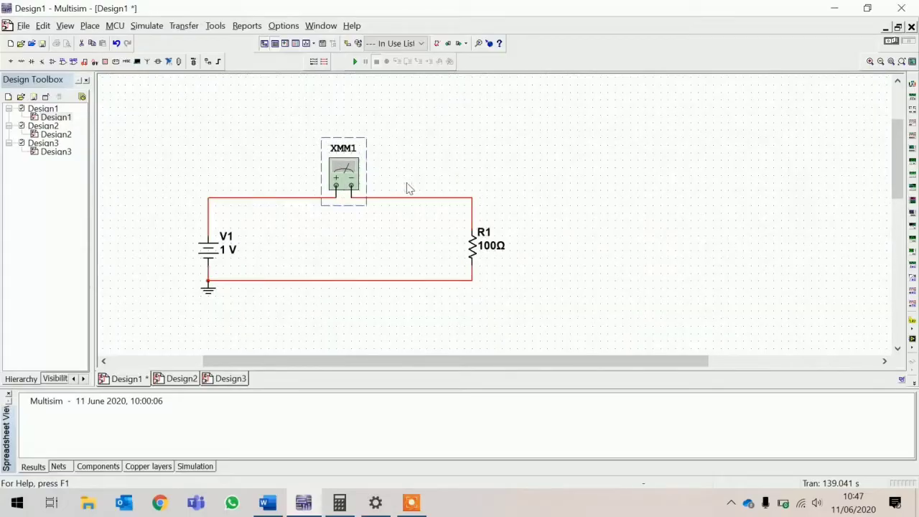
left_click(413, 178)
left_click(355, 63)
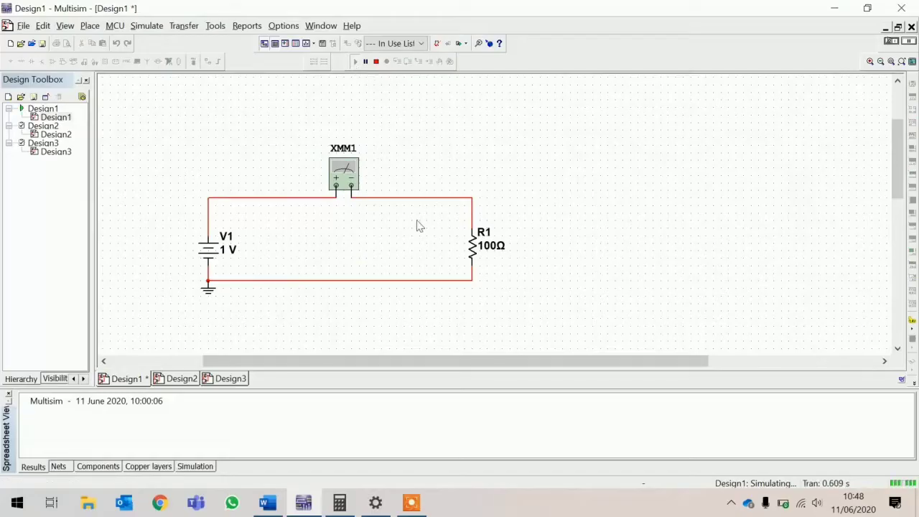
double_click(348, 178)
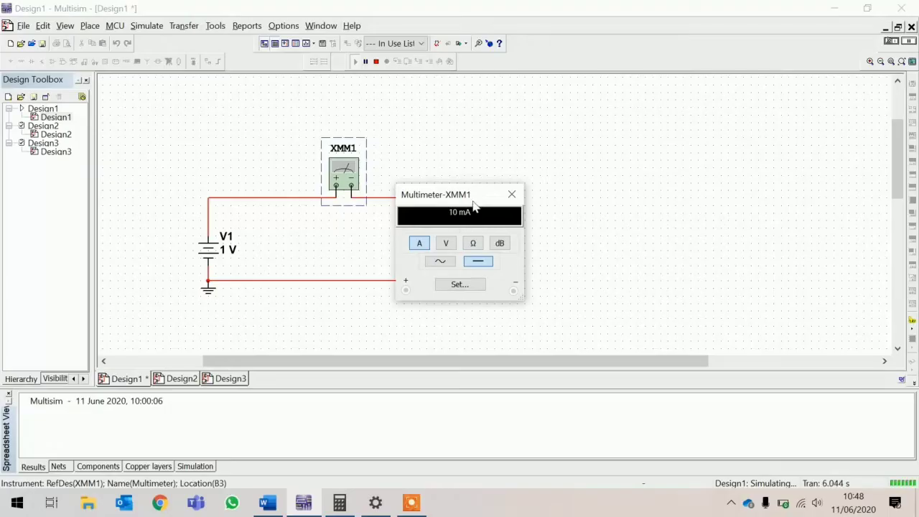
left_click_drag(483, 195, 632, 111)
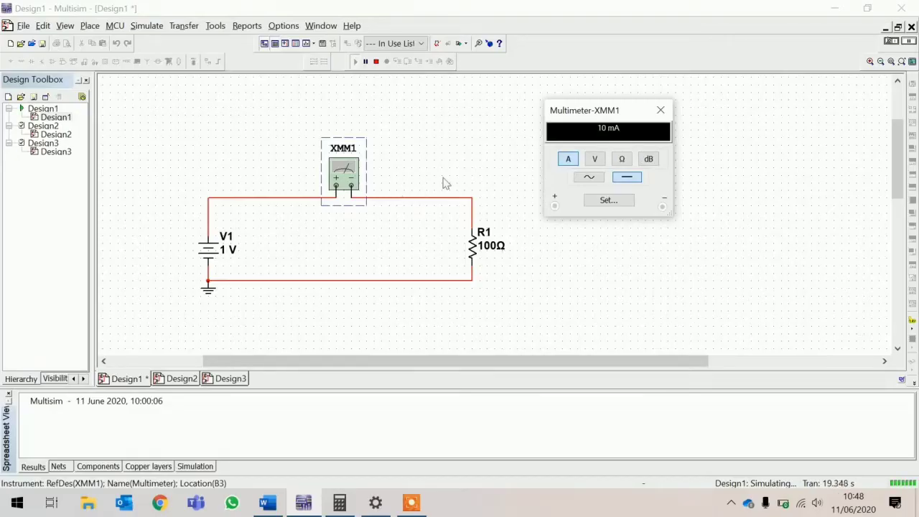
left_click(496, 138)
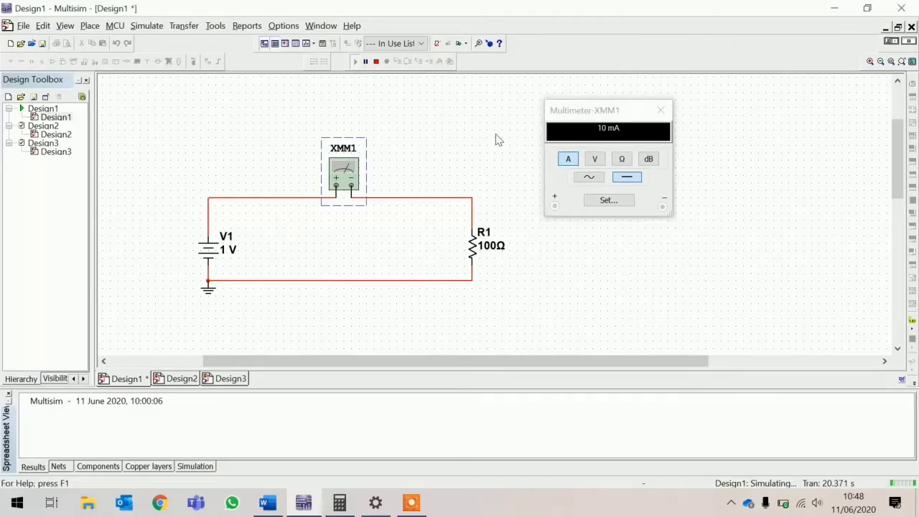
Consult the Hubungan Arus dan Tegangan data table in the Word module, then return to Multisim.
left_click(266, 503)
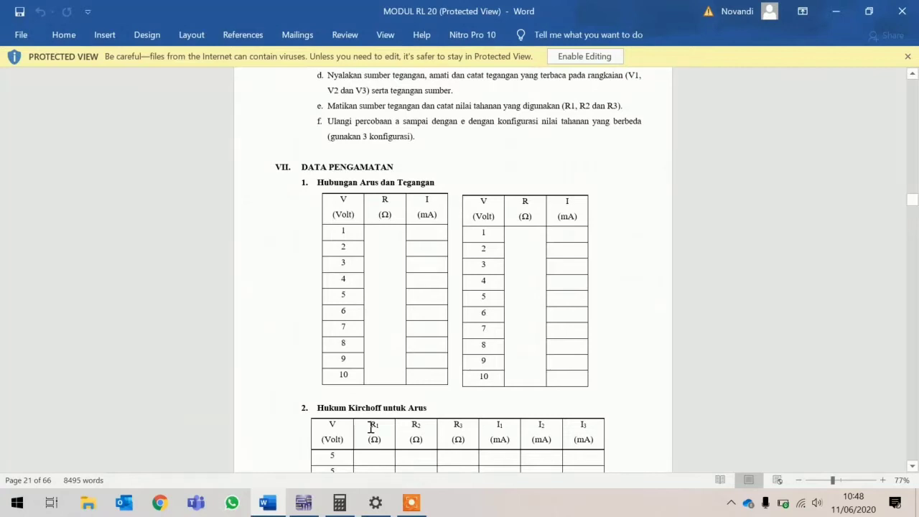
left_click(313, 510)
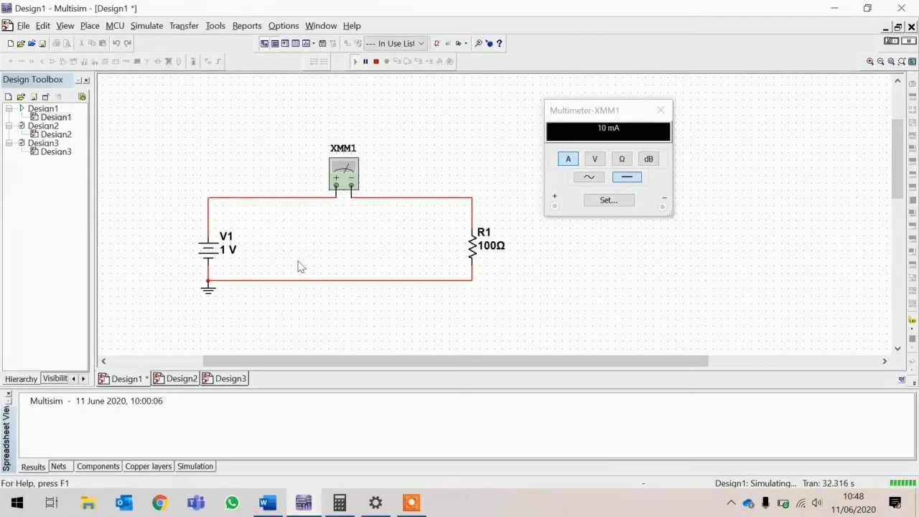
Stop the simulation, with the multimeter window closed, and set source V1's voltage to 2 V.
left_click(660, 109)
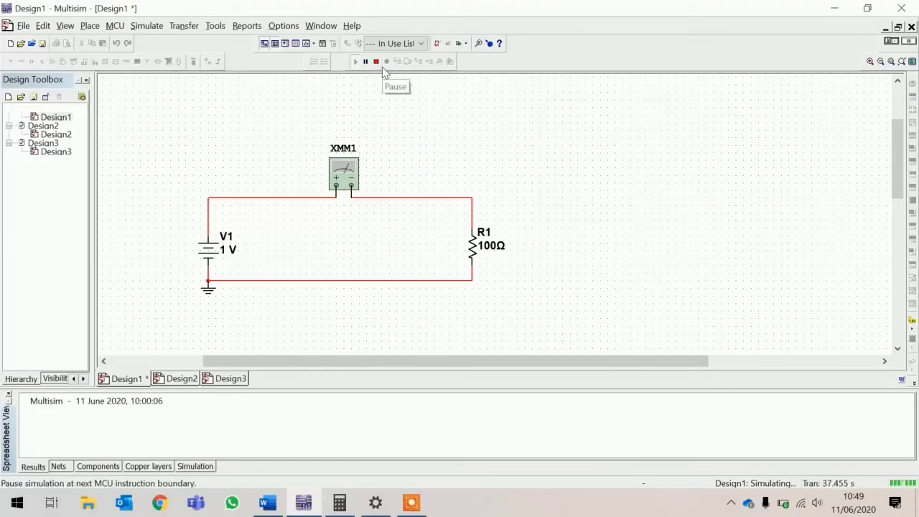
left_click(376, 62)
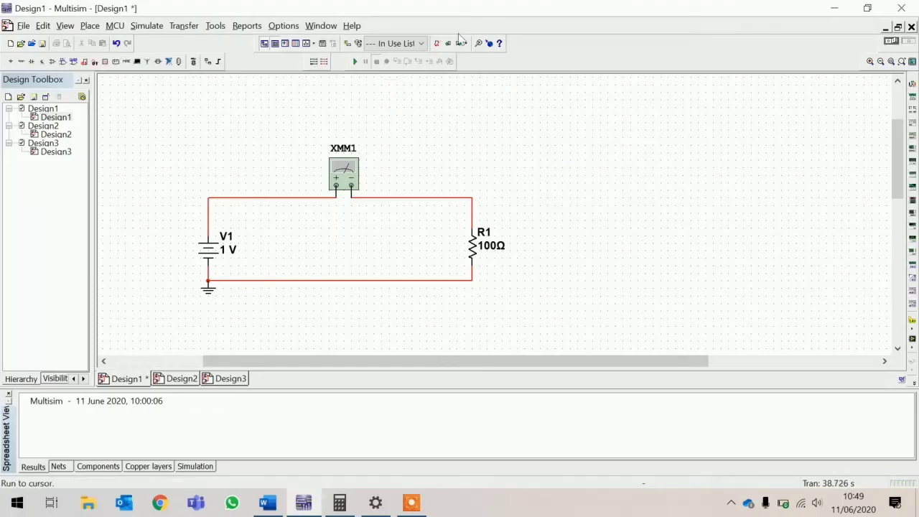
double_click(231, 256)
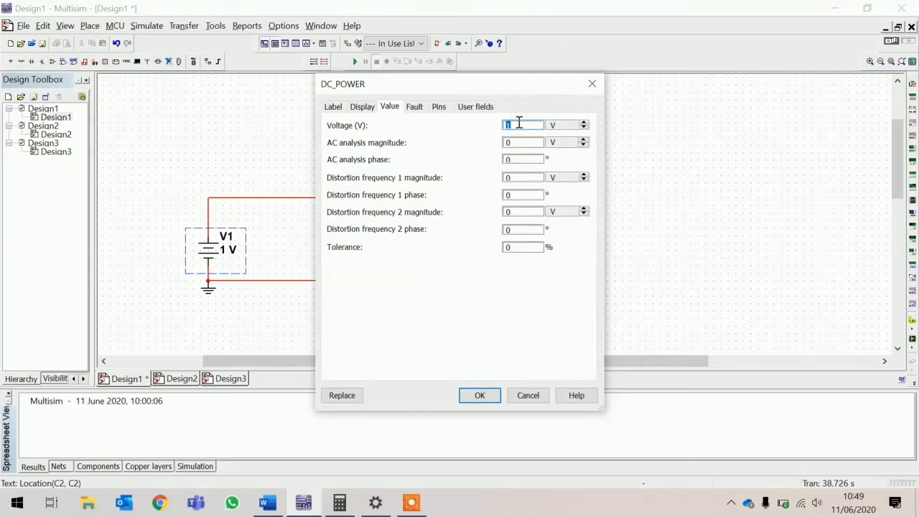
type("2")
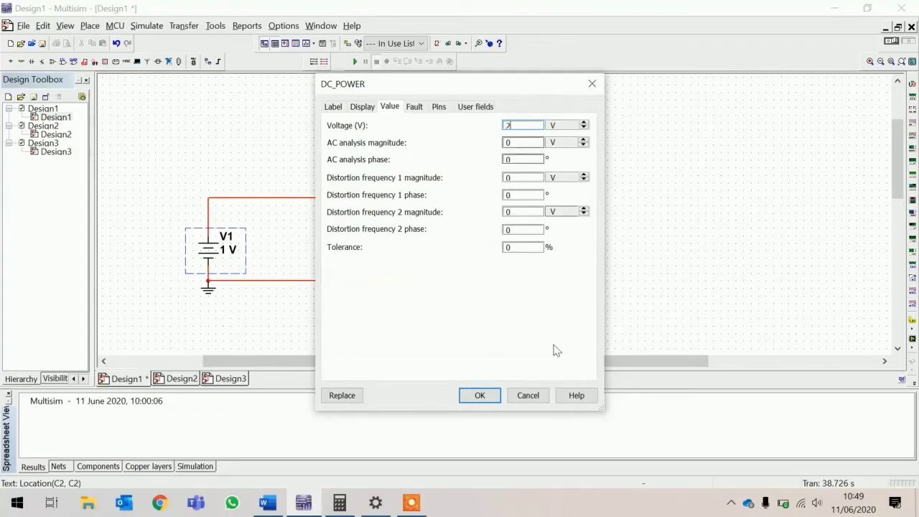
left_click(477, 397)
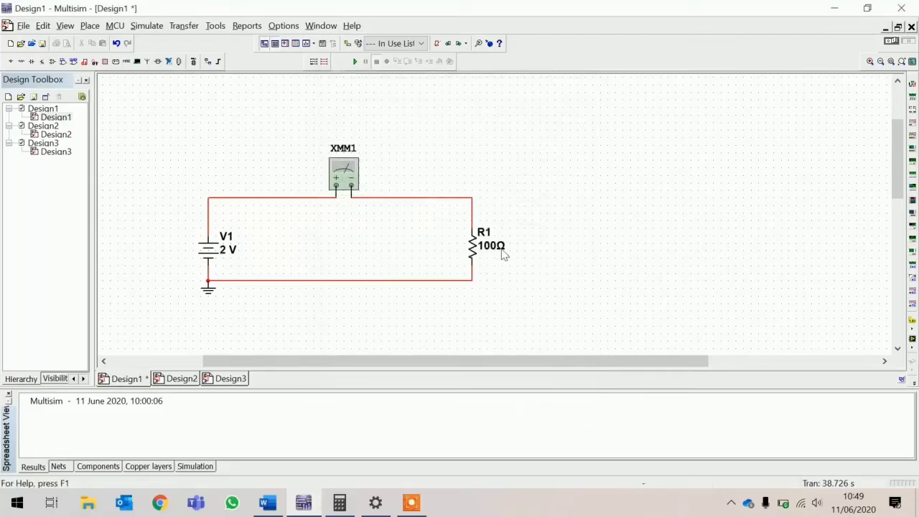
Run the simulation again with the 2 V source and read the current on multimeter XMM1.
left_click(349, 180)
double_click(349, 181)
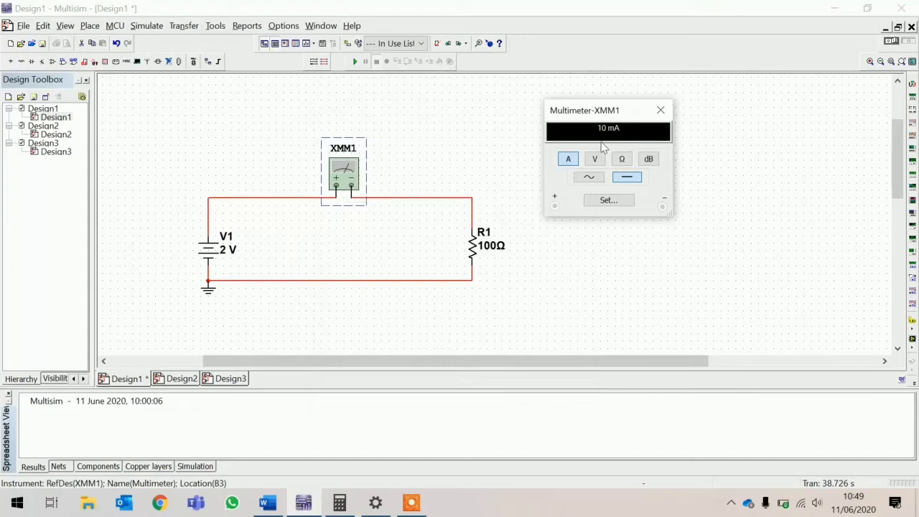
left_click(661, 109)
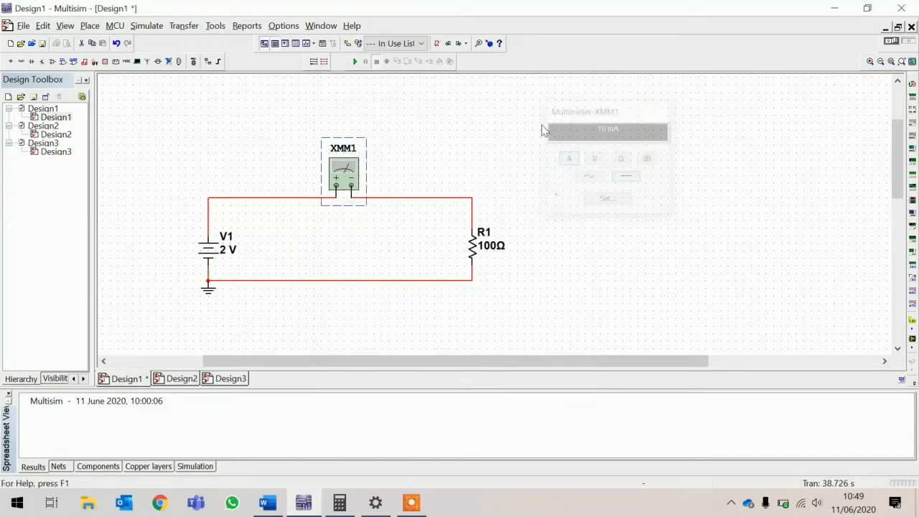
left_click(451, 177)
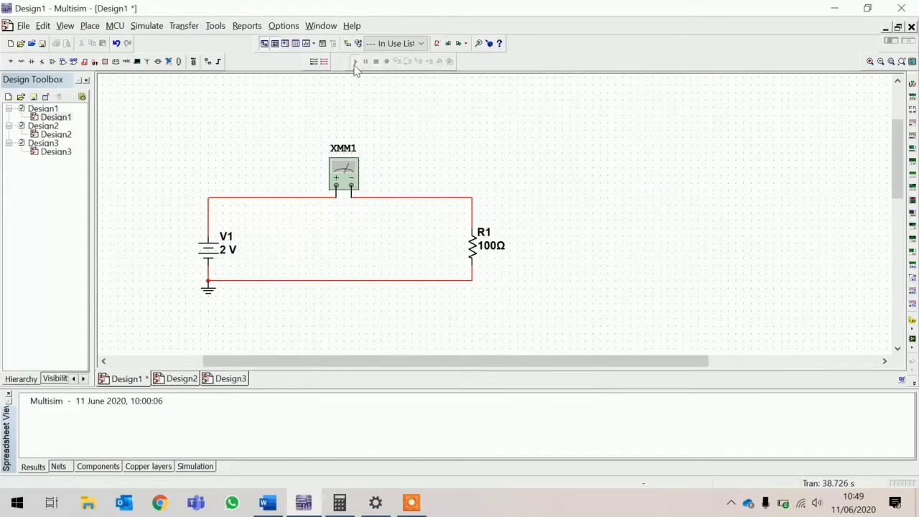
left_click(355, 64)
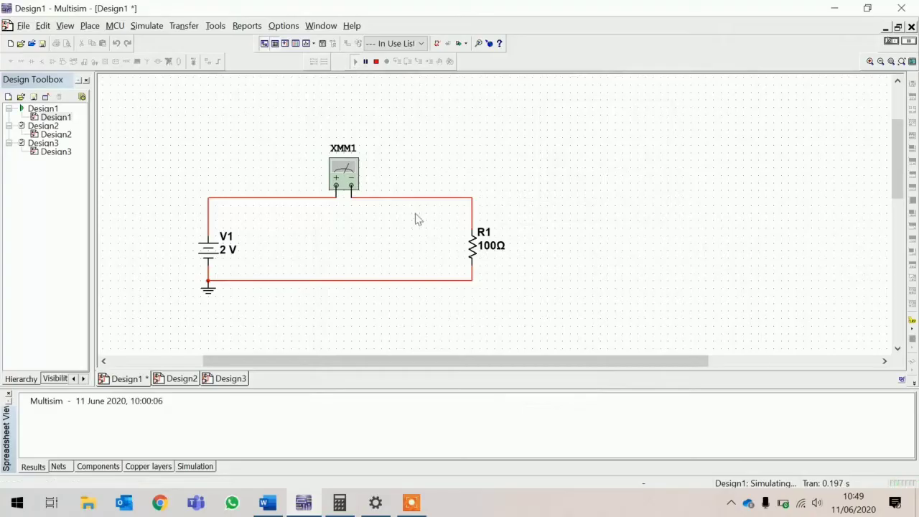
double_click(345, 174)
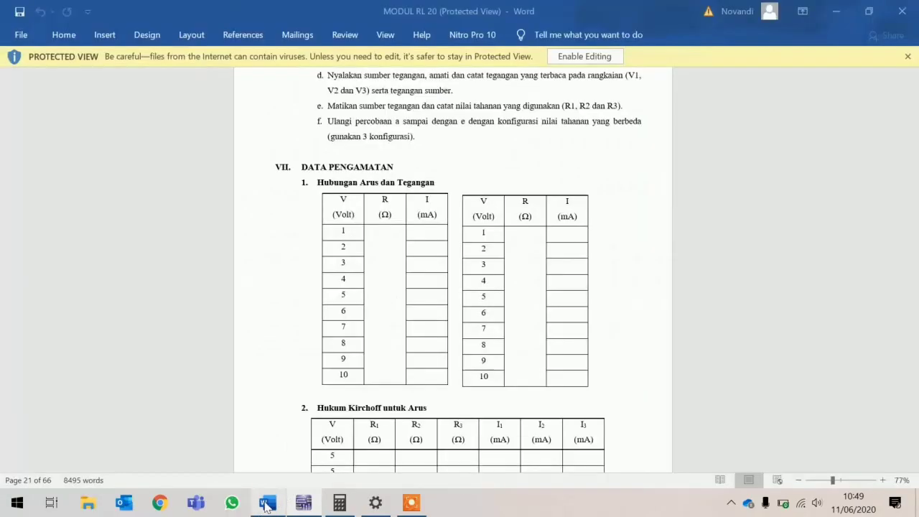
Review the table's remaining voltage rows in the Word module, then return to Multisim and close the multimeter window.
left_click(273, 503)
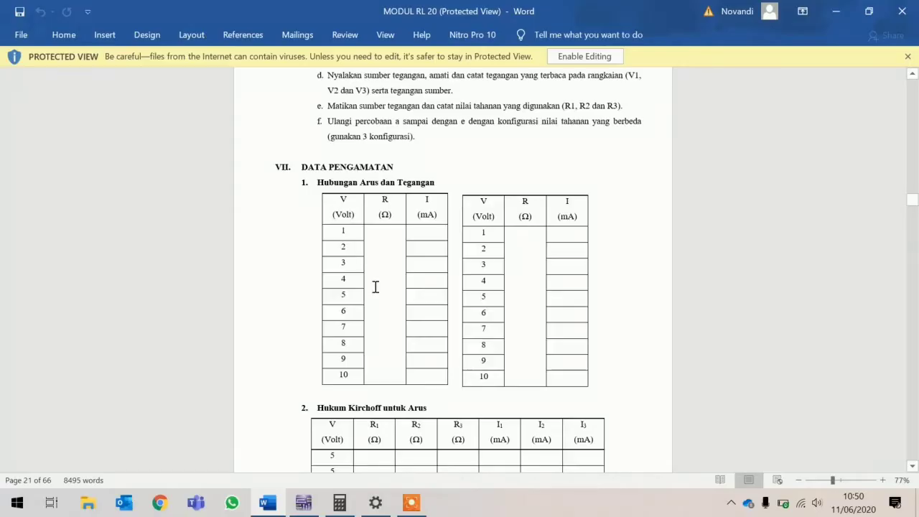
left_click(303, 503)
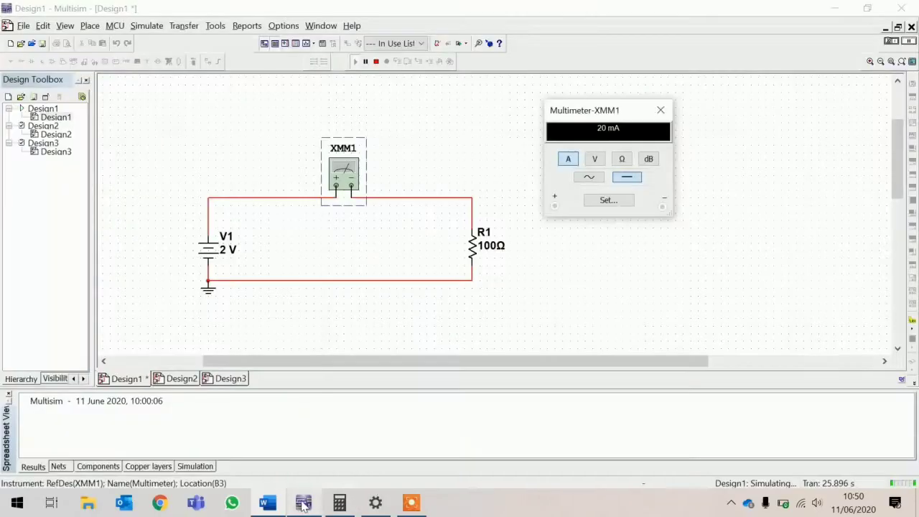
left_click(462, 131)
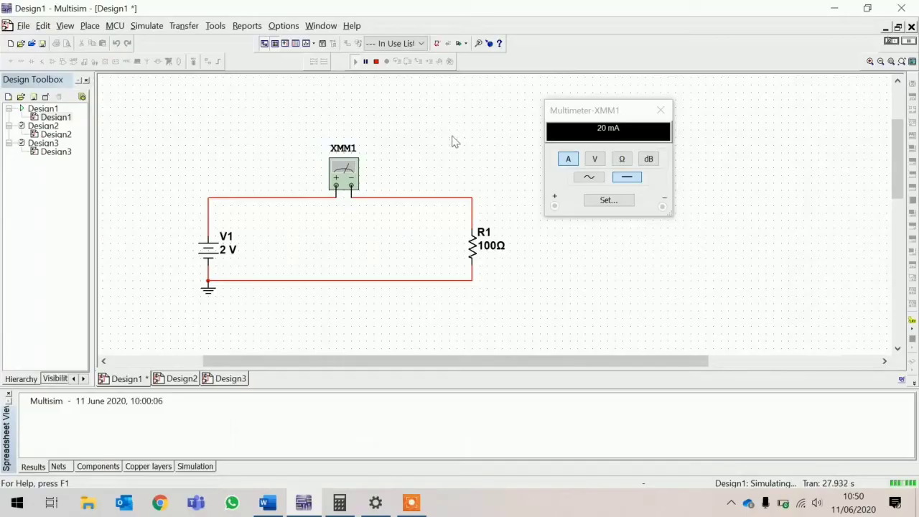
left_click(661, 110)
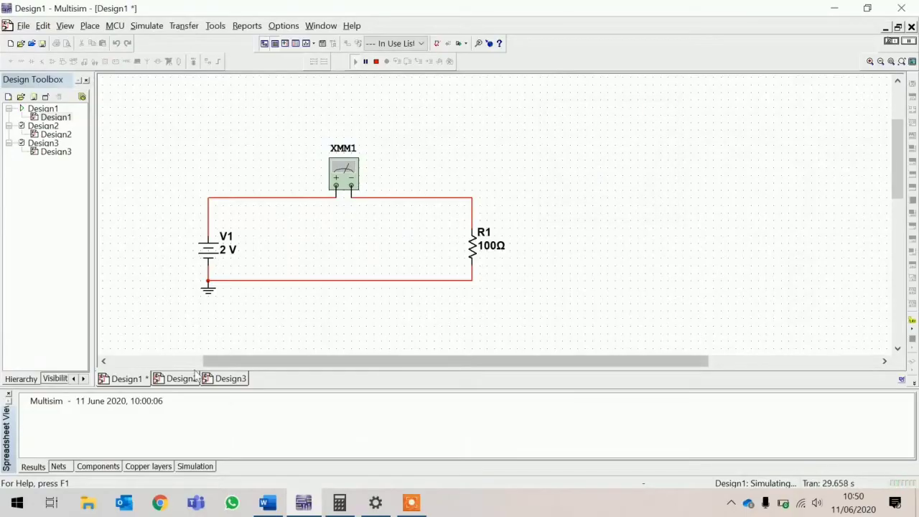
Open the empty Design2 sheet, then bring up the Gambar 1.6 Hukum Kirchoff untuk Arus instructions in the Word module.
mouse_move(195, 381)
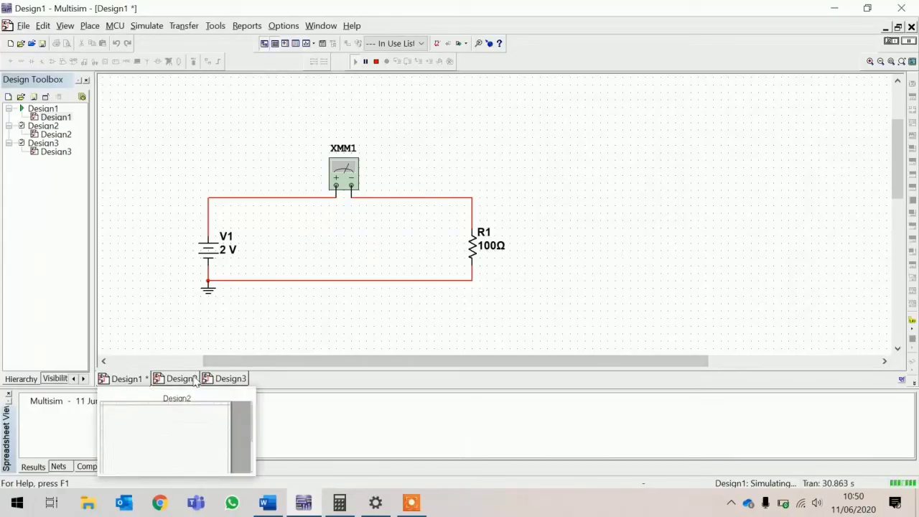
left_click(192, 381)
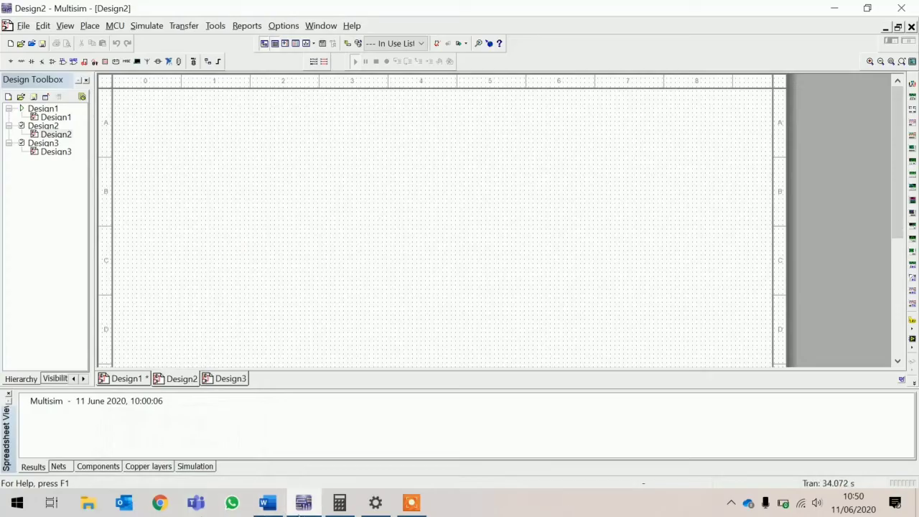
left_click(268, 503)
scroll(408, 178, "up", 15)
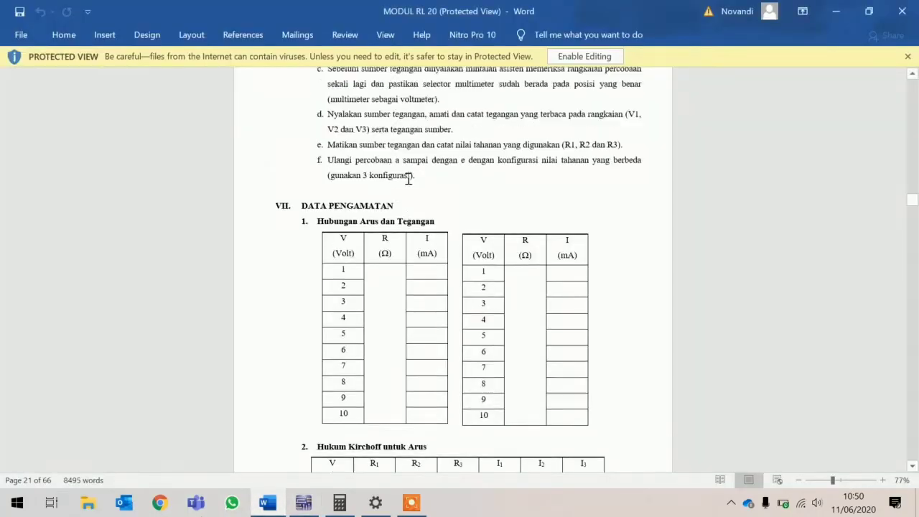
scroll(406, 177, "up", 4)
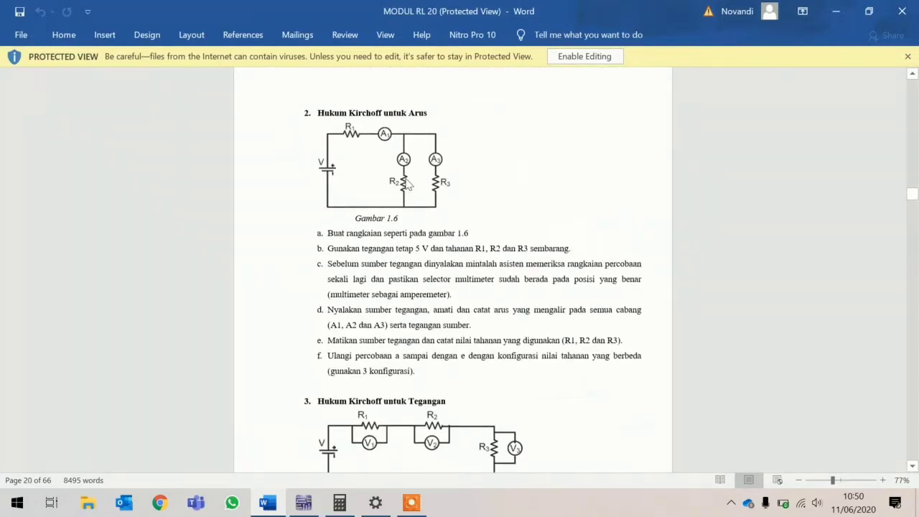
Switch to Multisim and place a DC_POWER source on the Design2 sheet near C1, plus a second one at the sheet's upper-left corner.
left_click(412, 179)
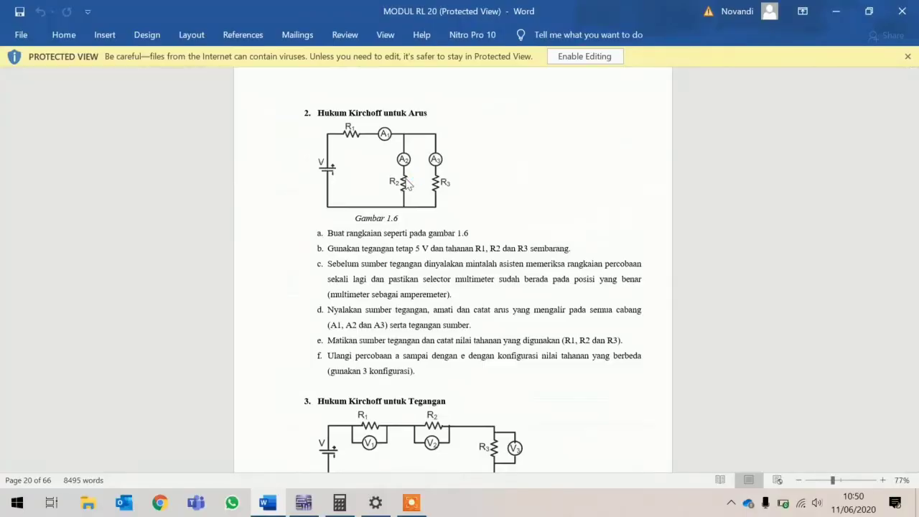
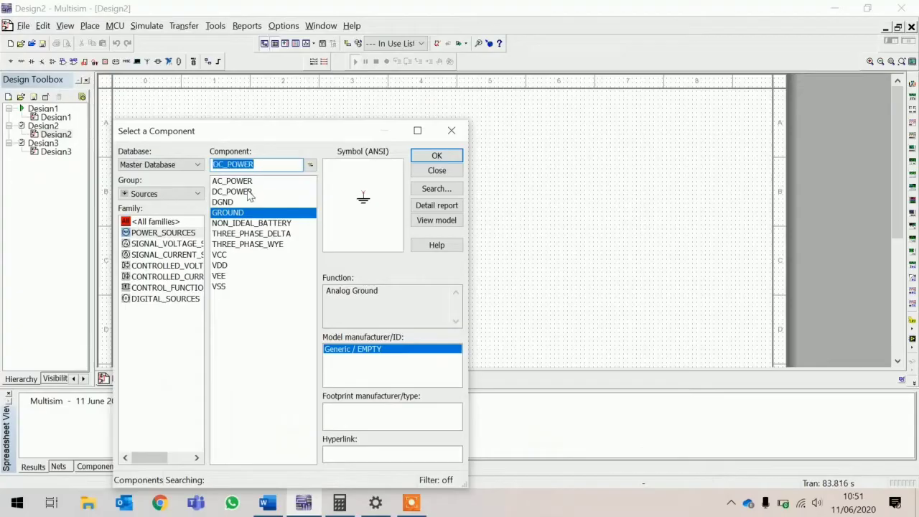
left_click(437, 155)
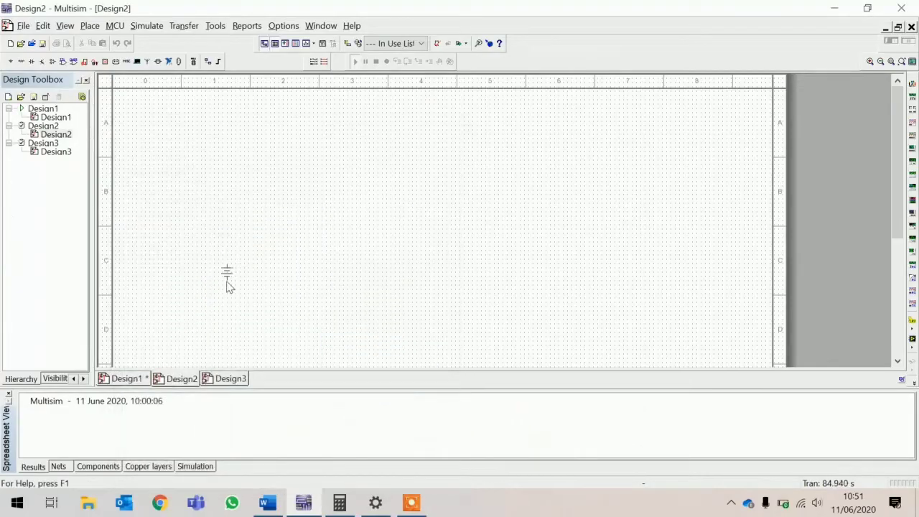
left_click(226, 284)
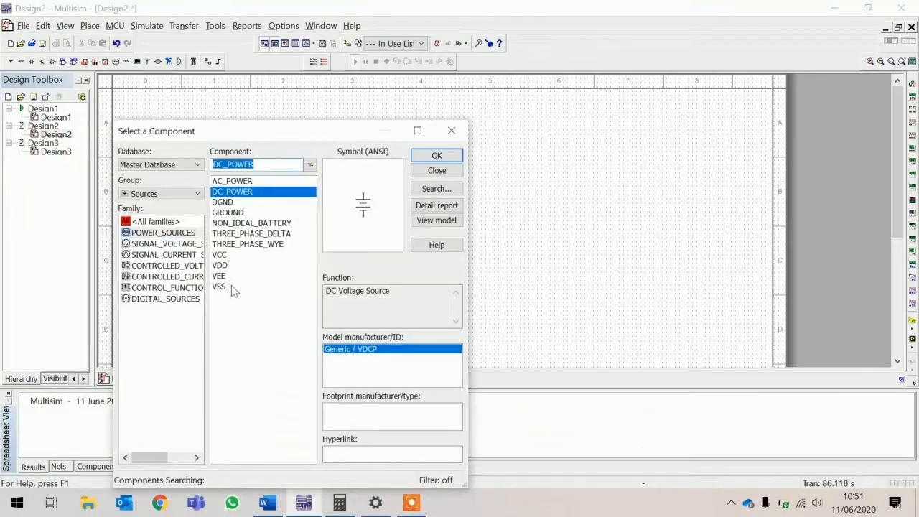
left_click(431, 155)
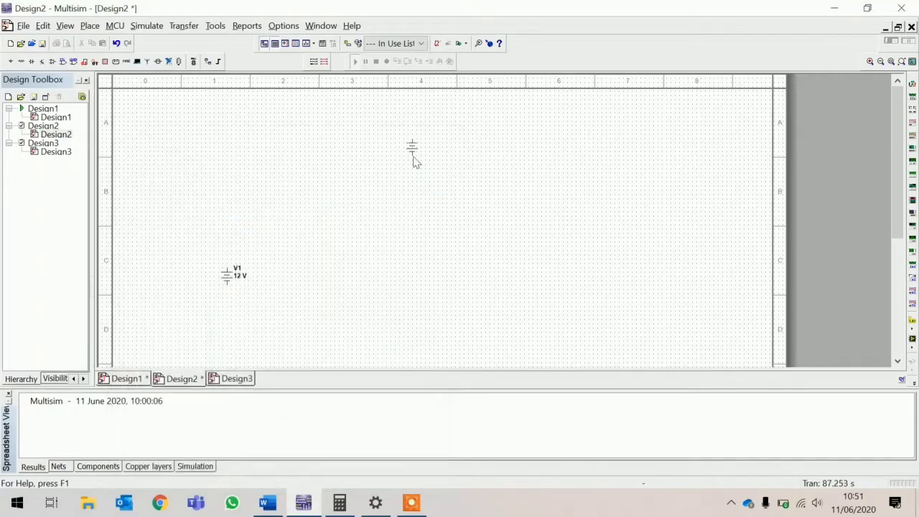
left_click(21, 63)
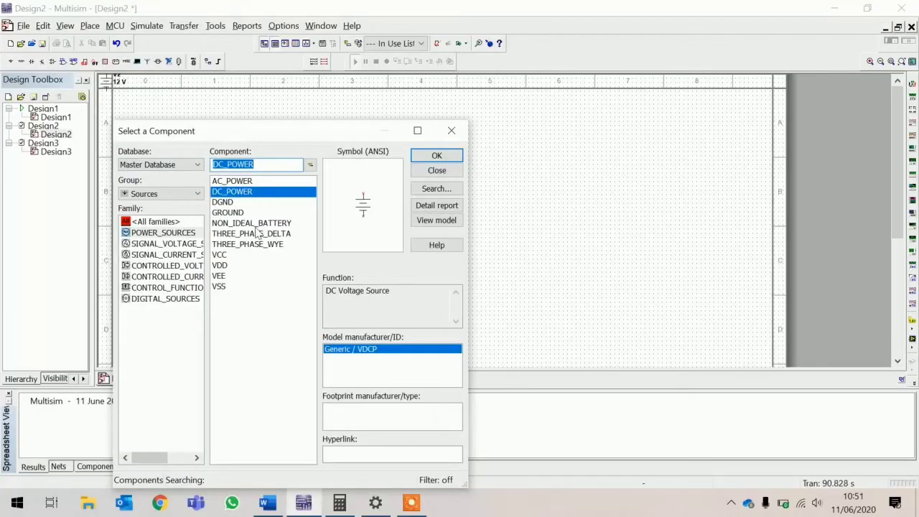
Place a 100 Ω resistor from the Basic group's RESISTOR family above and to the right of source V1.
left_click(154, 195)
left_click(154, 227)
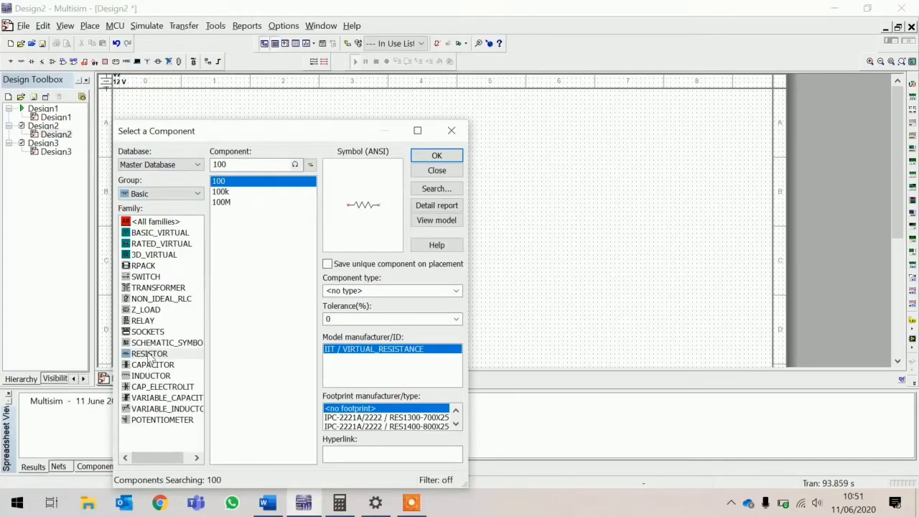
left_click(150, 355)
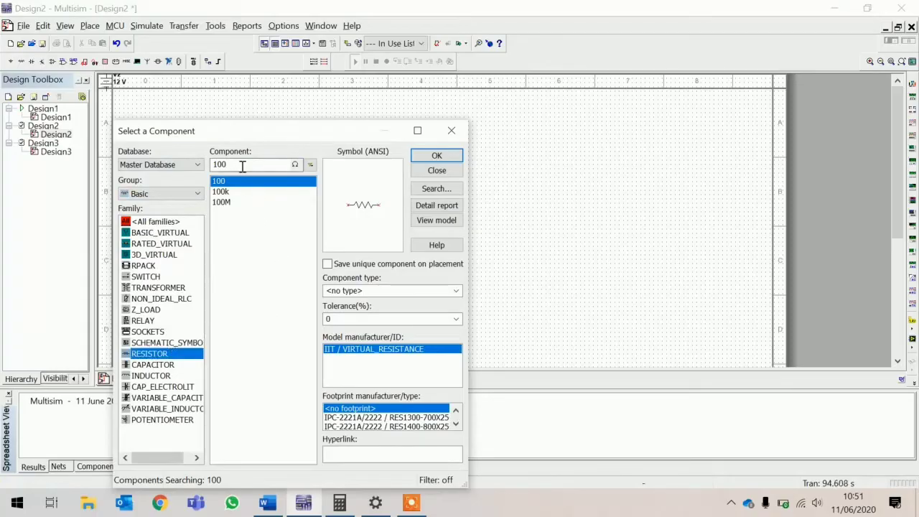
left_click(427, 157)
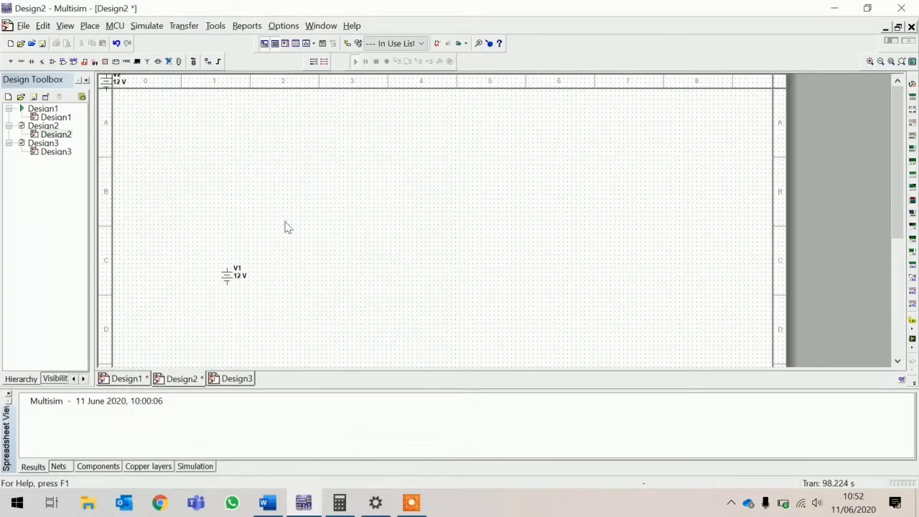
left_click(285, 225)
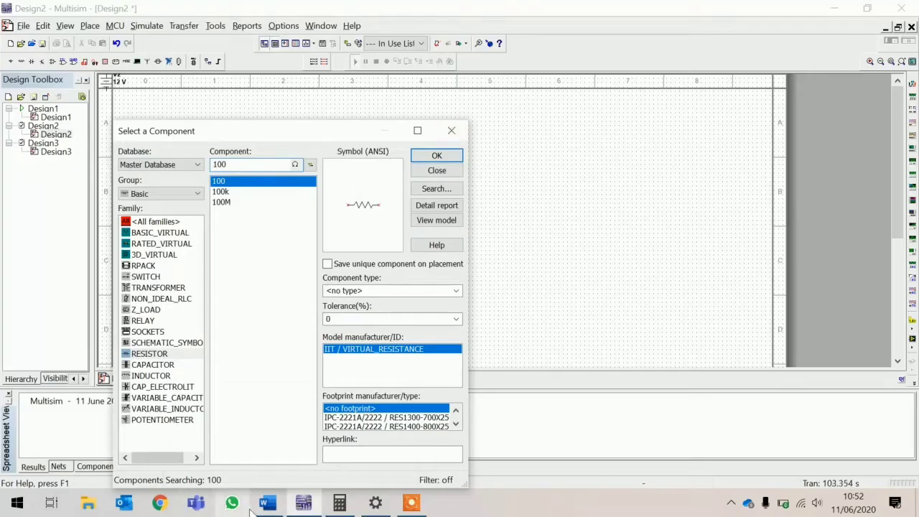
Check the Gambar 1.6 circuit in the Word module, then place a multimeter in Multisim to the right of resistor R1.
left_click(264, 504)
scroll(381, 221, "up", 3)
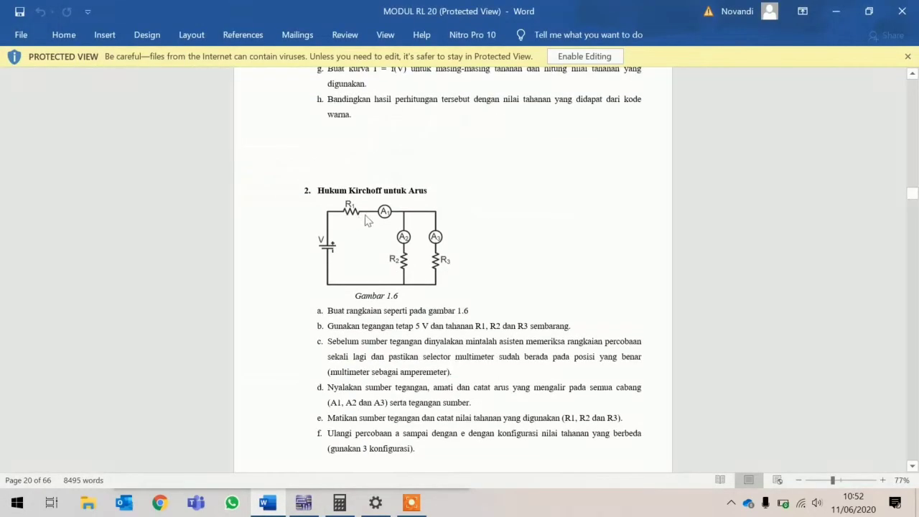
left_click(302, 505)
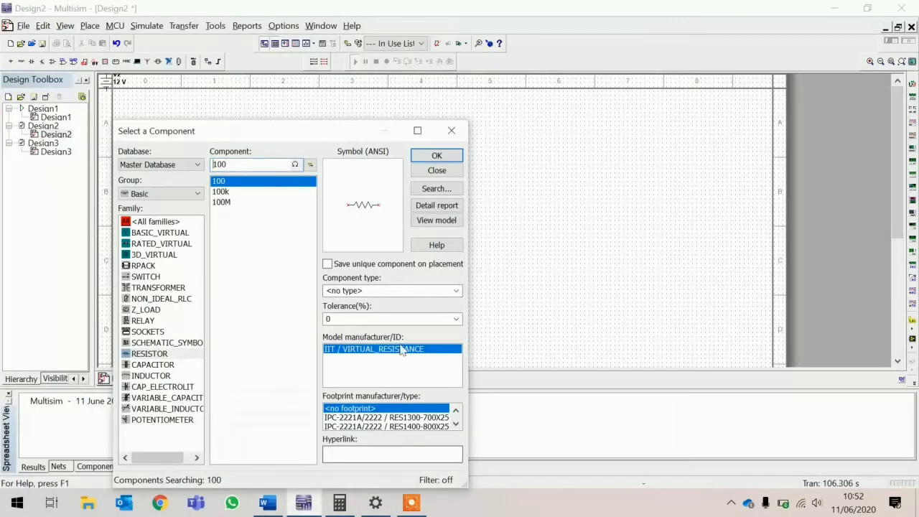
left_click(451, 130)
left_click(913, 85)
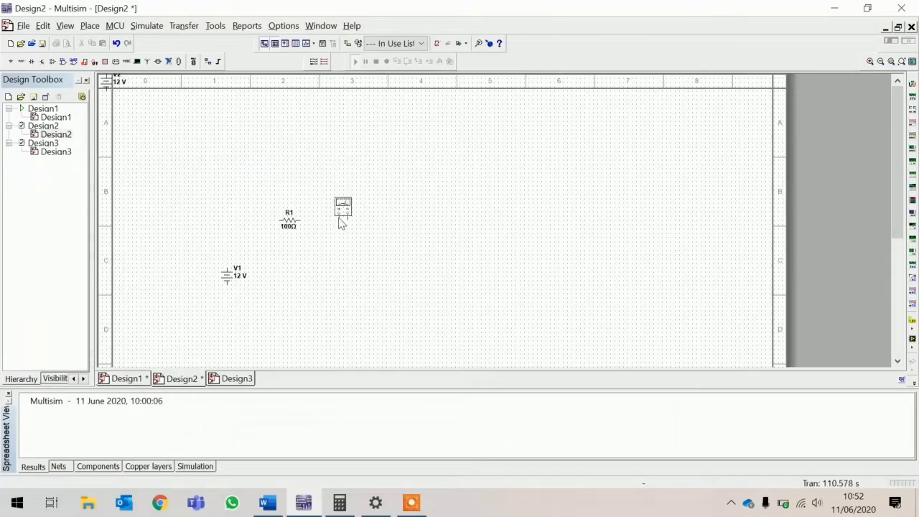
left_click(339, 214)
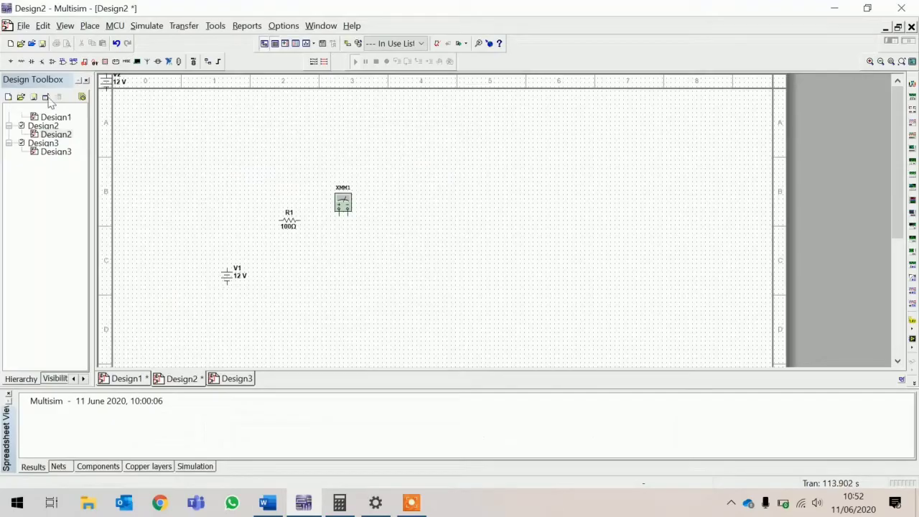
Place a 220 Ω resistor below and to the right of multimeter XMM1, dismissing the low-battery notice.
left_click(22, 61)
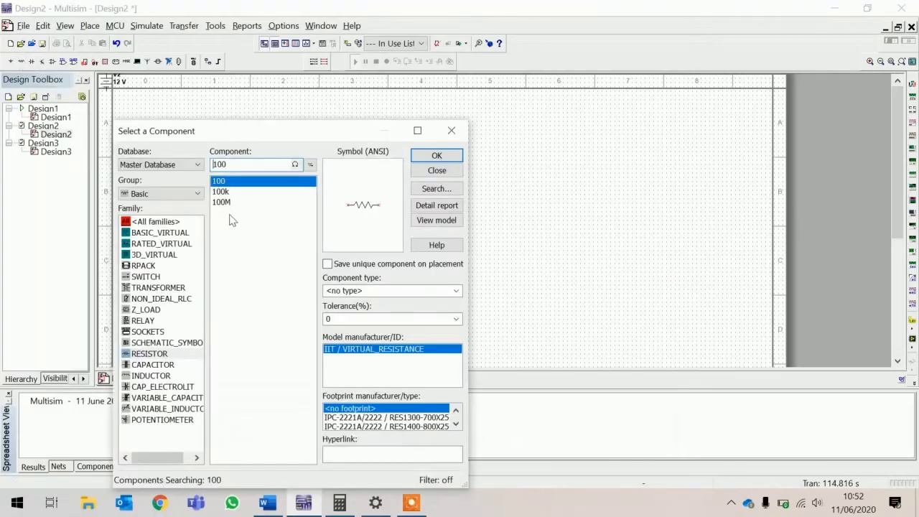
left_click(265, 165)
key("BackSpace")
key("BackSpace")
type("220")
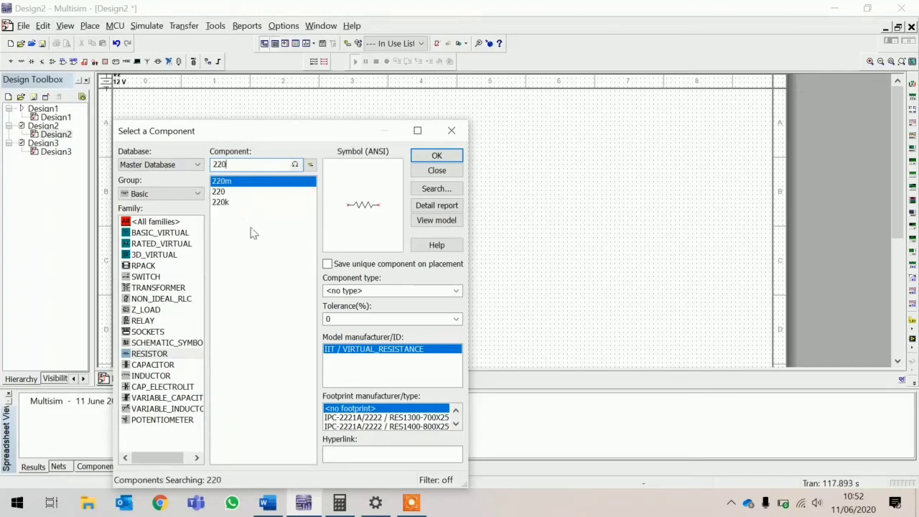
left_click(221, 192)
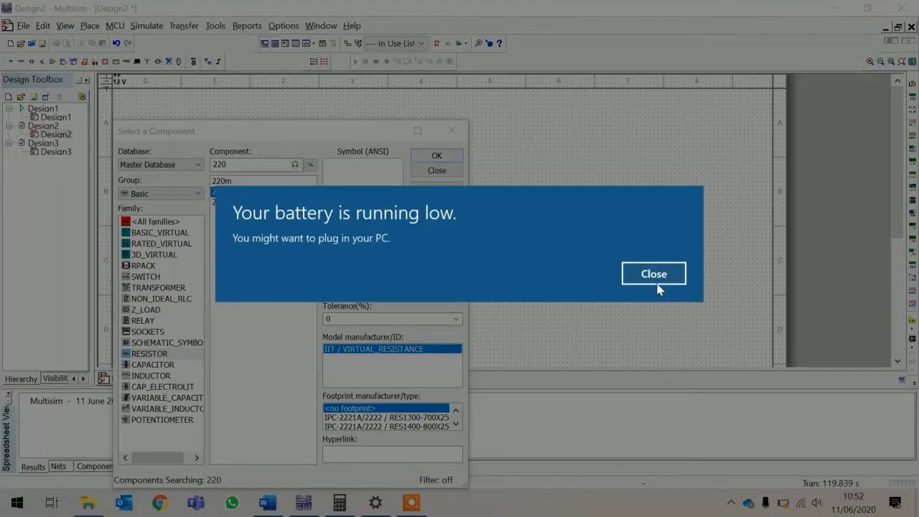
left_click(654, 281)
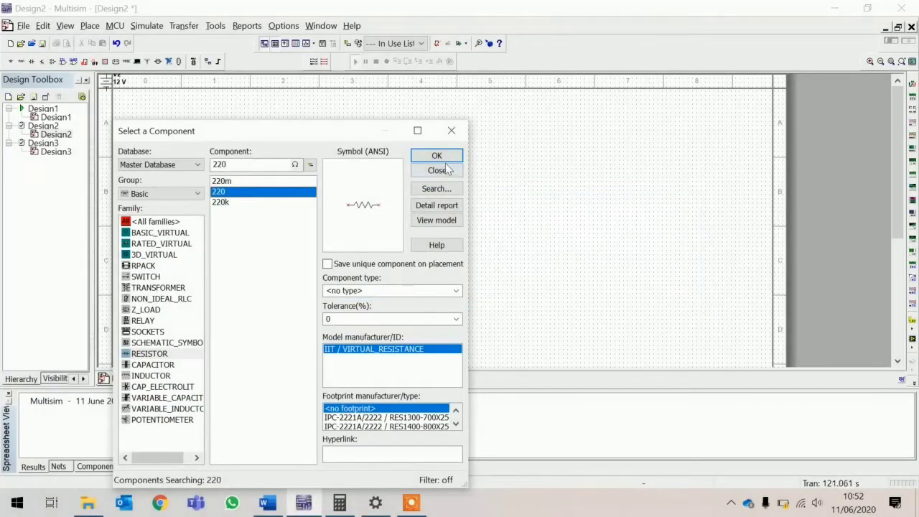
left_click(434, 159)
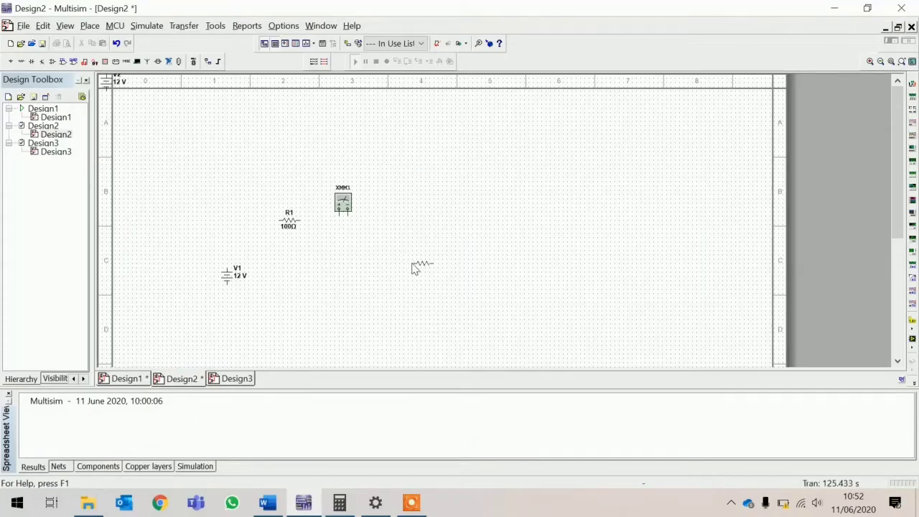
left_click(406, 268)
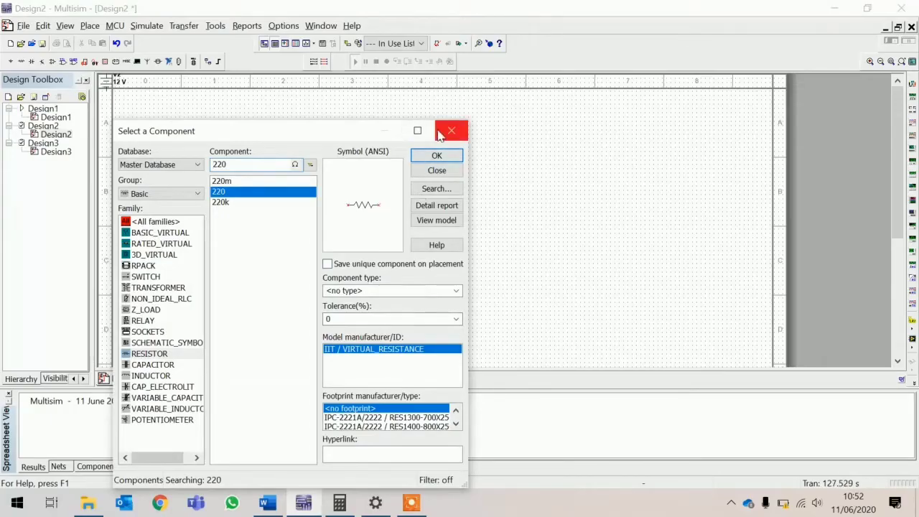
left_click(441, 135)
With Gambar 1.6 in Word as reference, shift R2 and V1 slightly lower and place a second multimeter above R2.
left_click(267, 503)
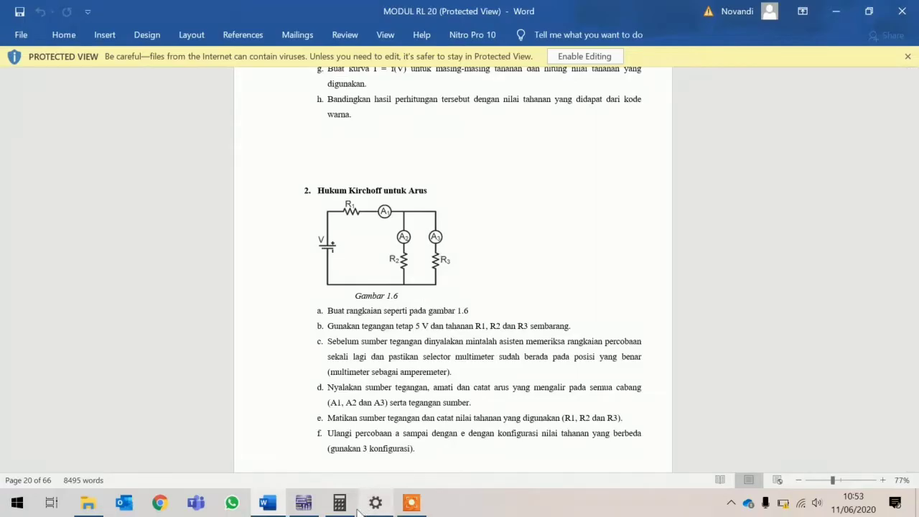
left_click(304, 503)
left_click_drag(416, 274, 414, 291)
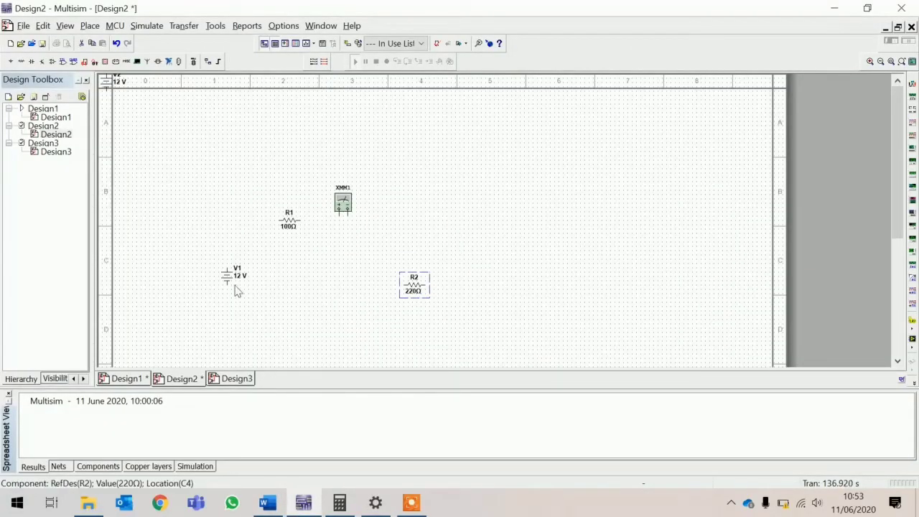
left_click_drag(227, 282, 230, 294)
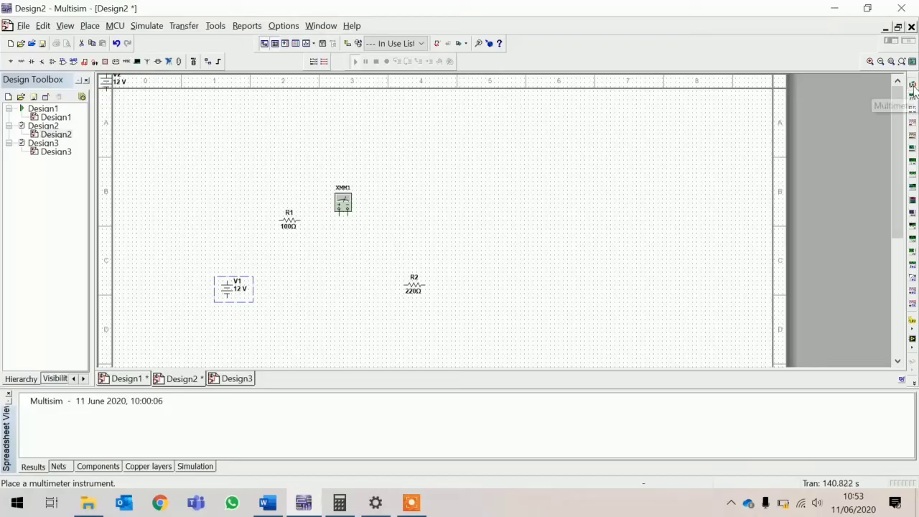
left_click(411, 265)
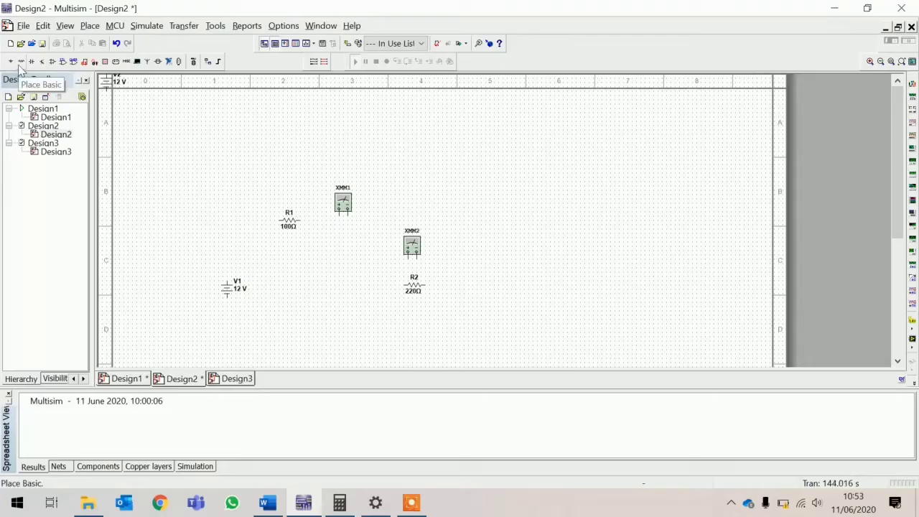
Place a 330 Ω resistor to the right of R2 and a third multimeter directly above it.
left_click(21, 63)
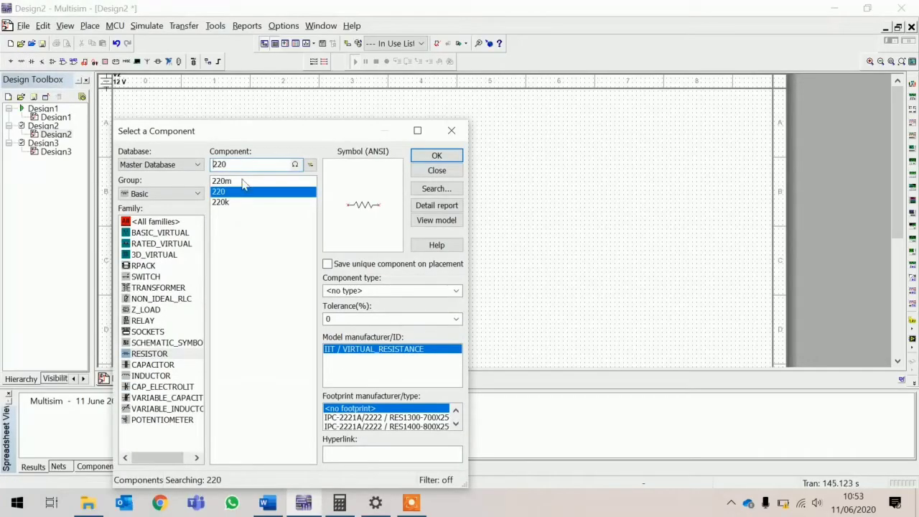
key("BackSpace")
key("BackSpace")
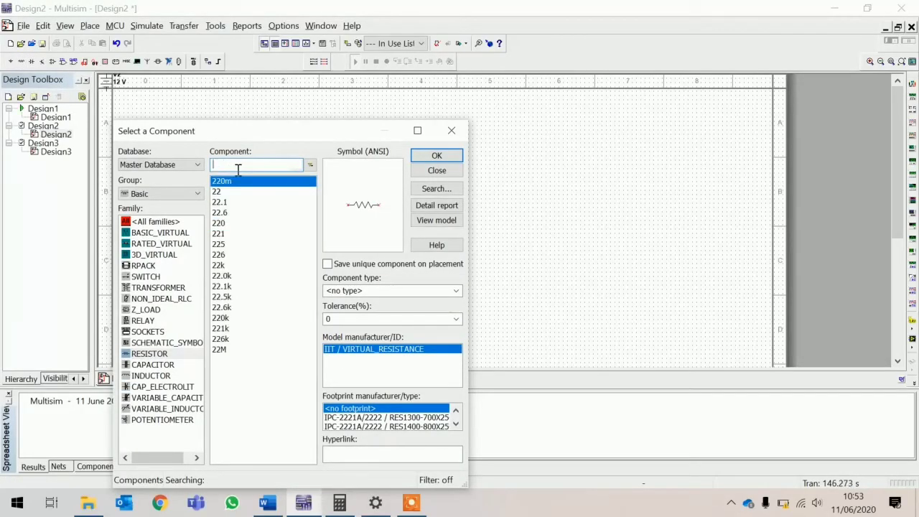
type("330")
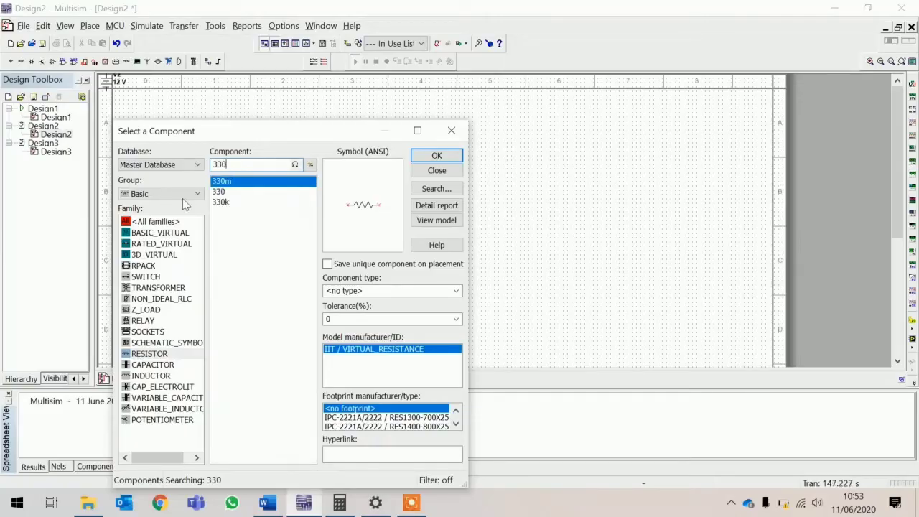
left_click(223, 194)
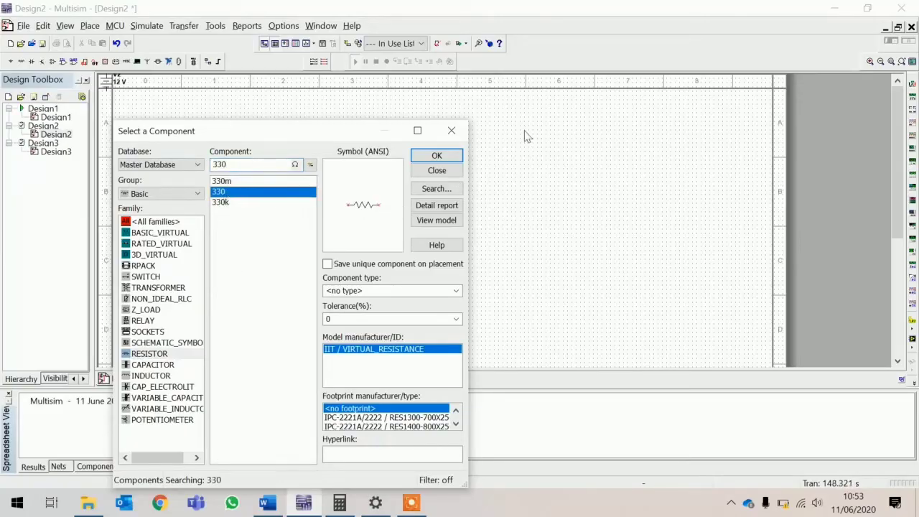
left_click(446, 160)
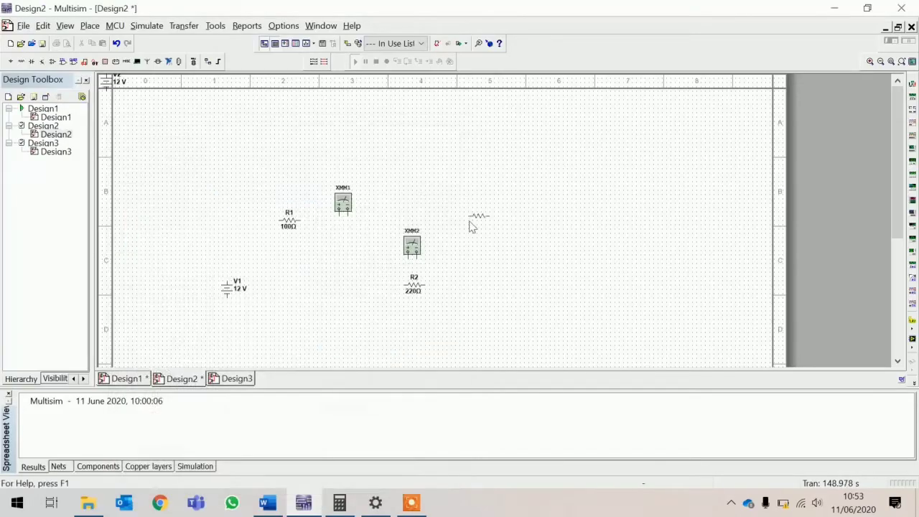
left_click(489, 289)
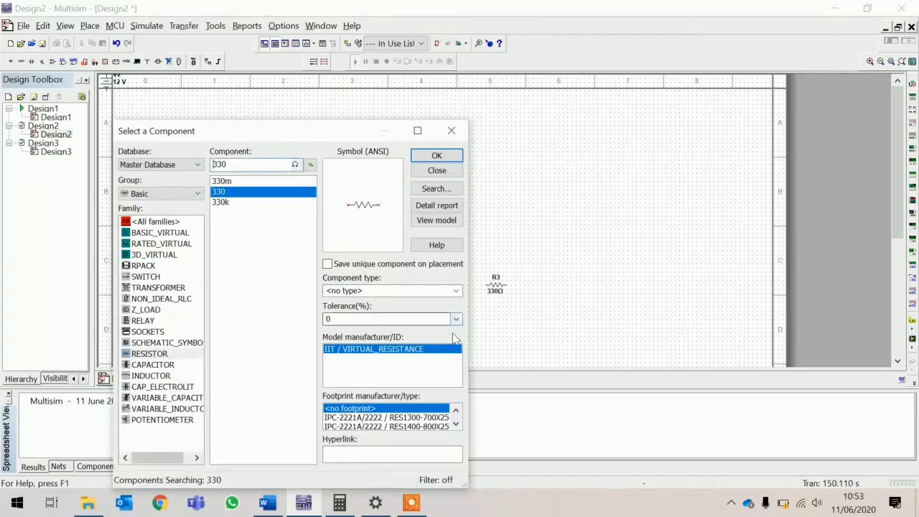
left_click(451, 130)
left_click(913, 83)
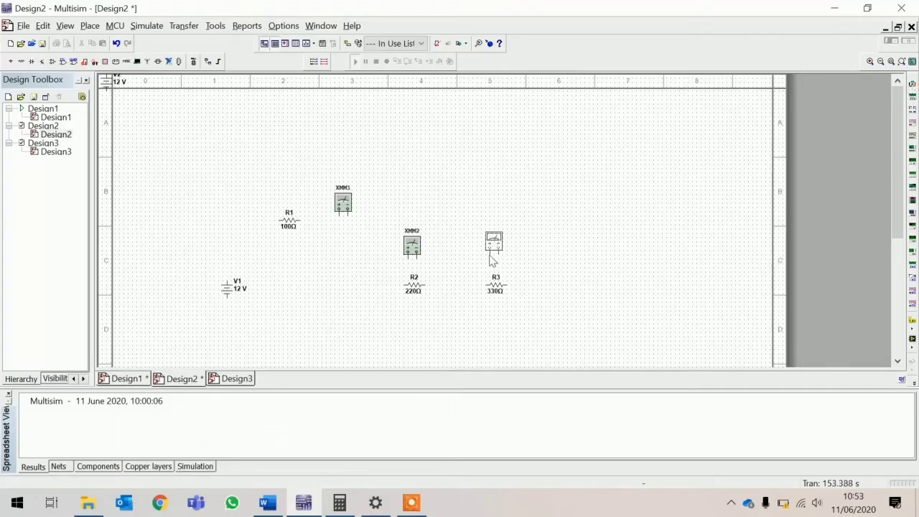
left_click(491, 255)
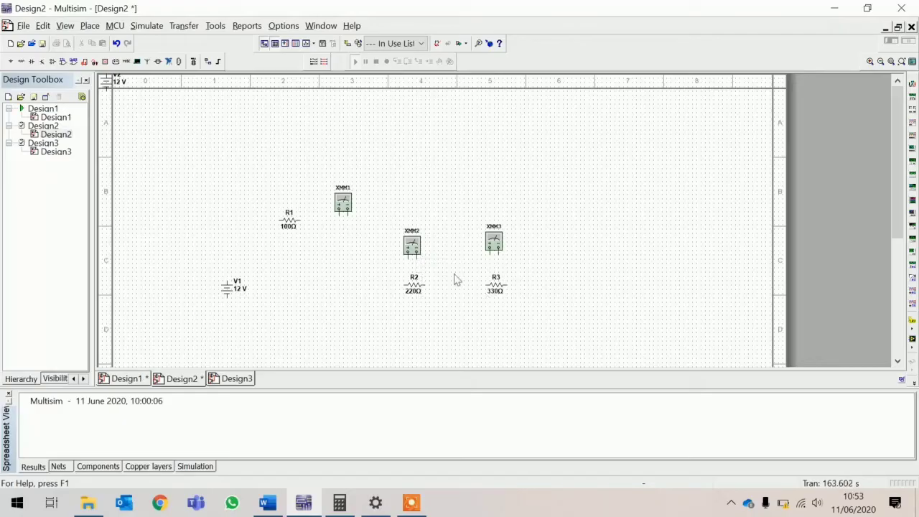
Rotate multimeter XMM2 and resistor R2 90° clockwise.
left_click(413, 256)
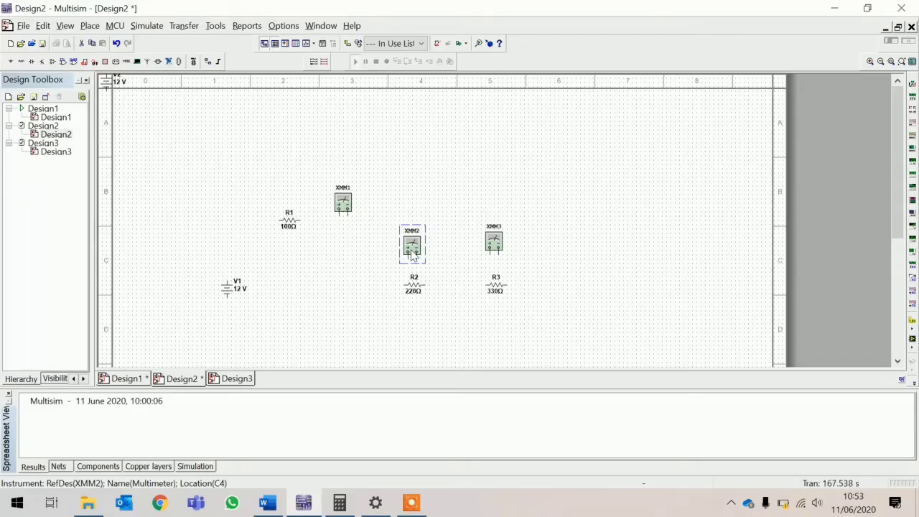
left_click(415, 287)
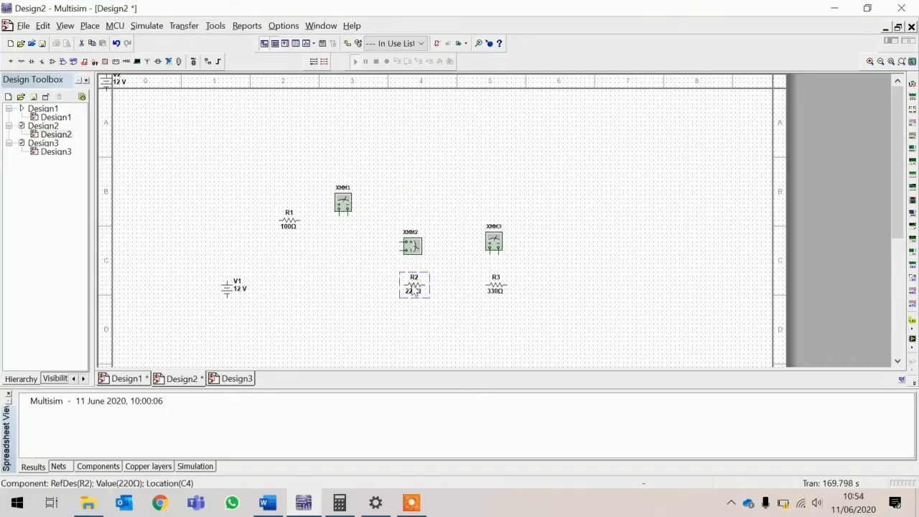
key("ctrl+r")
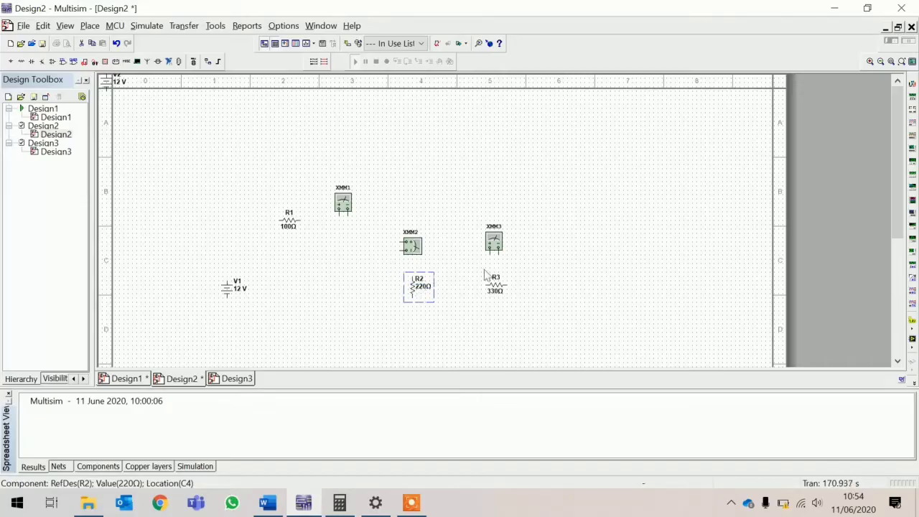
Rotate multimeter XMM3 and resistor R3 90° clockwise.
left_click(492, 245)
key("ctrl+r")
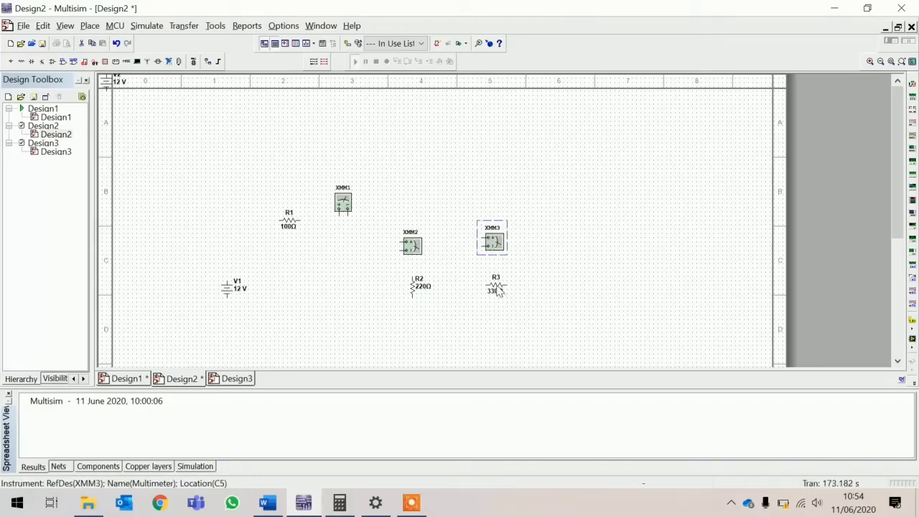
left_click(497, 291)
key("ctrl+r")
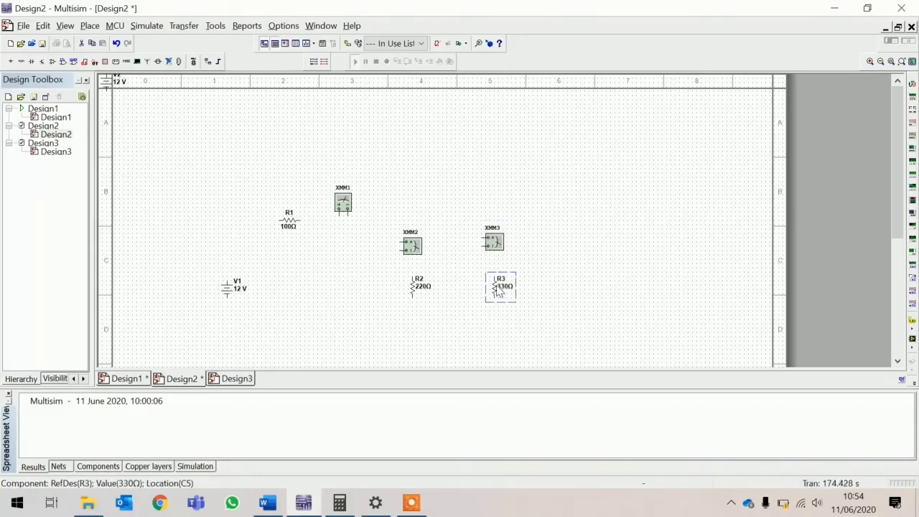
left_click(404, 329)
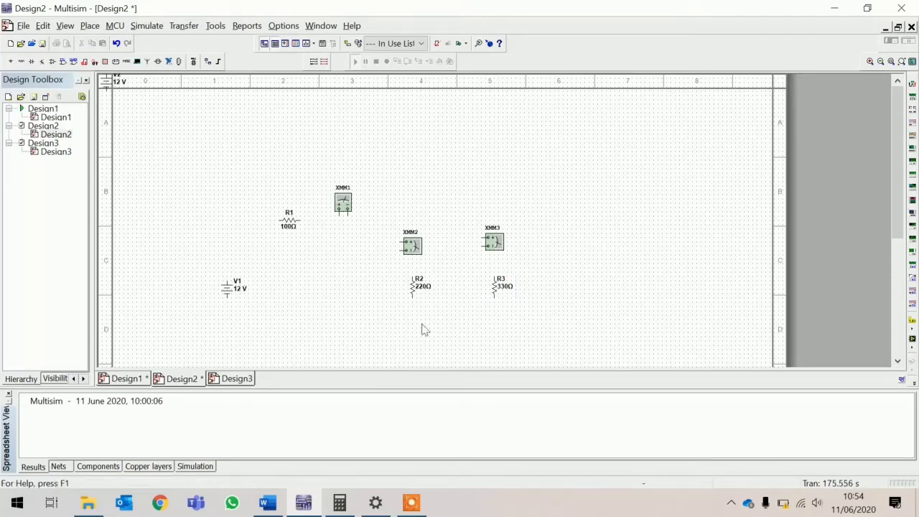
Wire V1's positive terminal in series through R1, XMM1, XMM2 and R2, and back to V1's negative terminal.
scroll(468, 321, "down", 1)
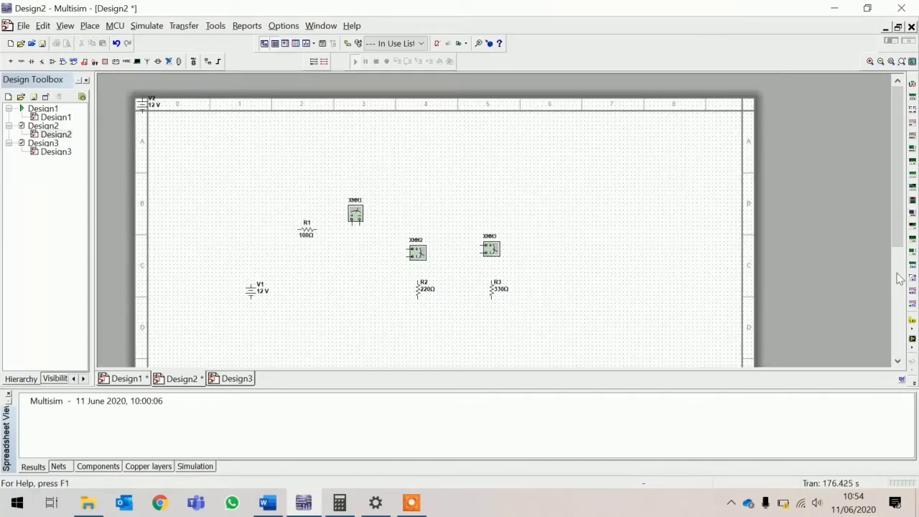
scroll(474, 296, "up", 1)
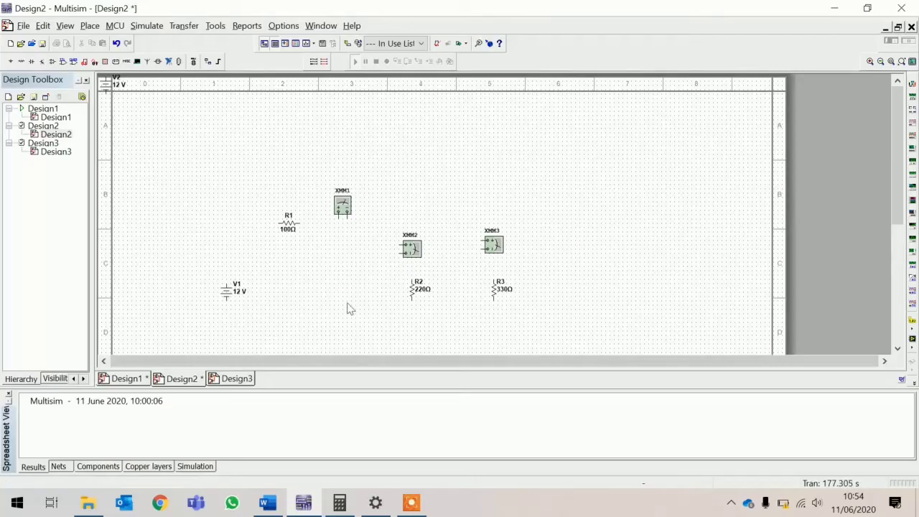
left_click(227, 283)
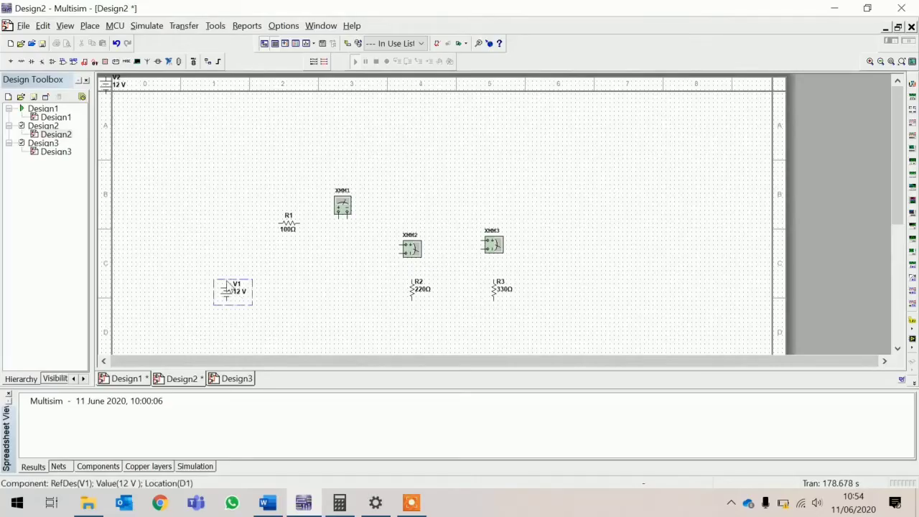
left_click(227, 271)
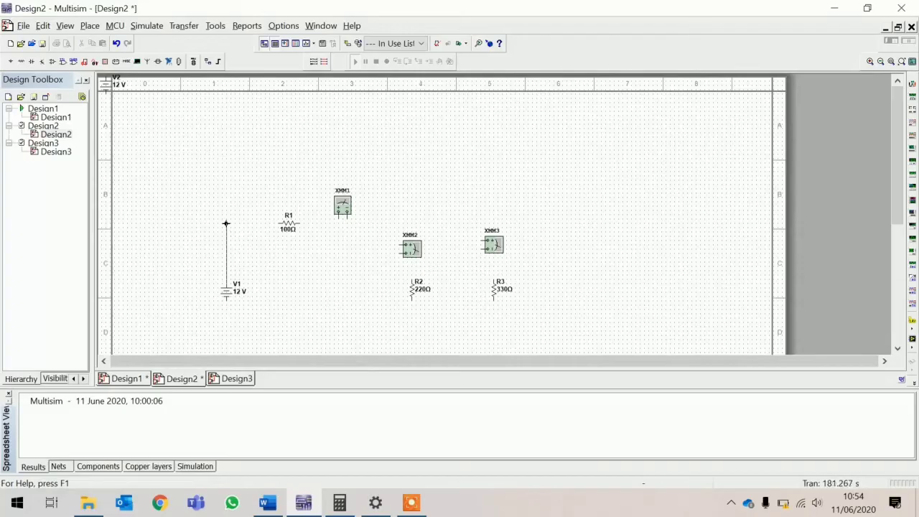
left_click(279, 224)
left_click(338, 219)
left_click(398, 250)
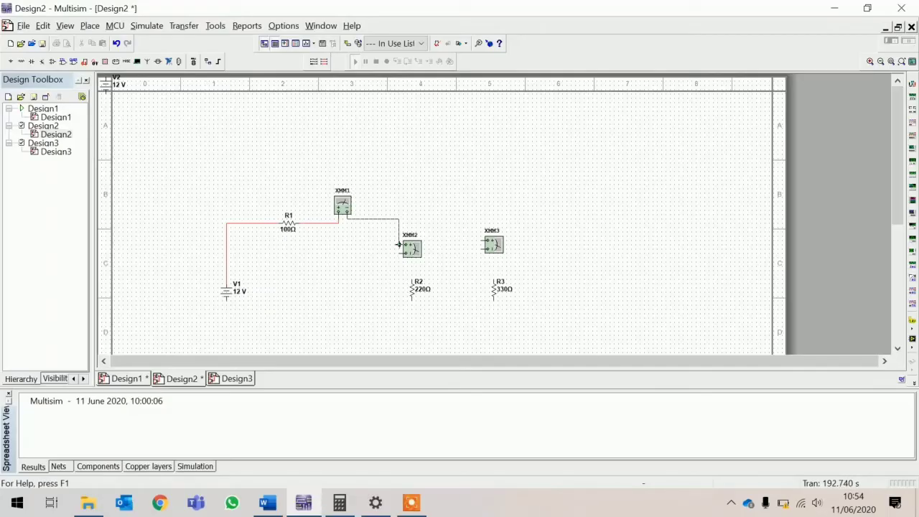
left_click(412, 280)
left_click(412, 311)
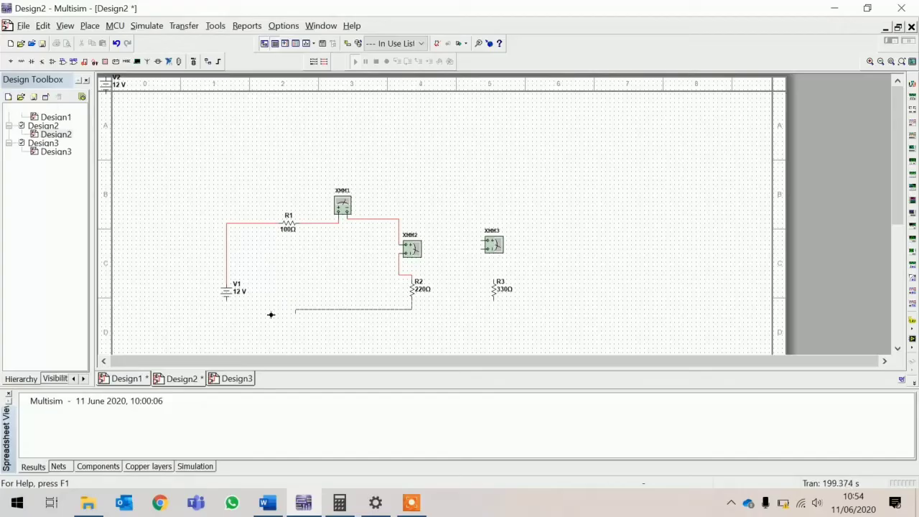
left_click(227, 300)
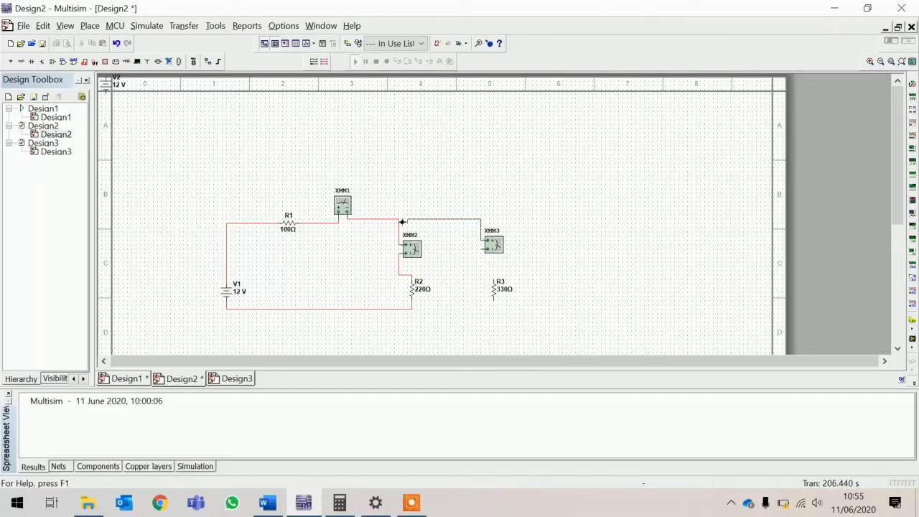
Wire XMM3 and R3 in series as a branch parallel to XMM2 and R2, joined to the upper and lower wires.
left_click(400, 217)
left_click(494, 275)
left_click(493, 298)
left_click(412, 309)
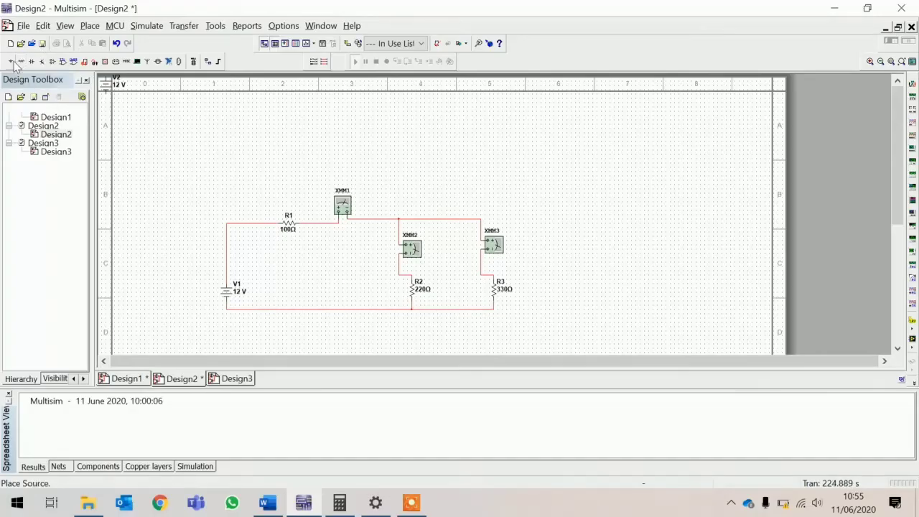
Try to place a GROUND from the power sources for the circuit, then leave component selection.
left_click(12, 63)
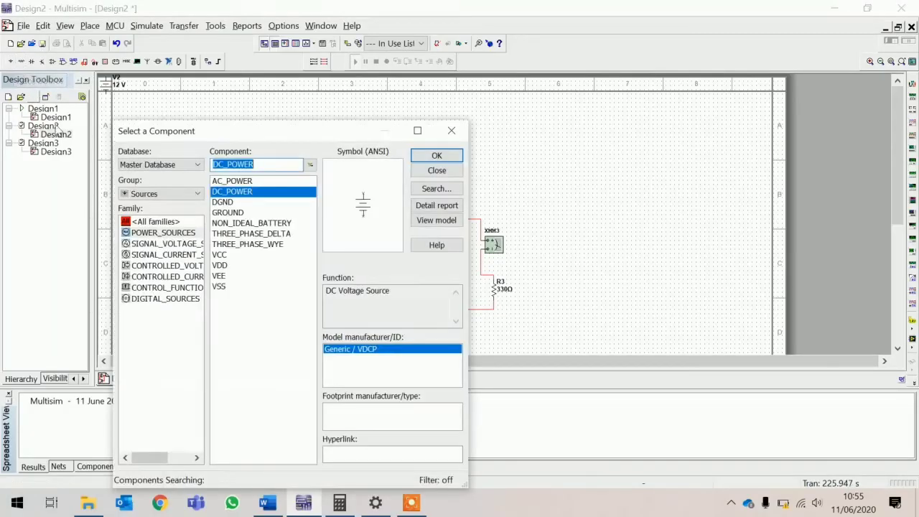
left_click(239, 213)
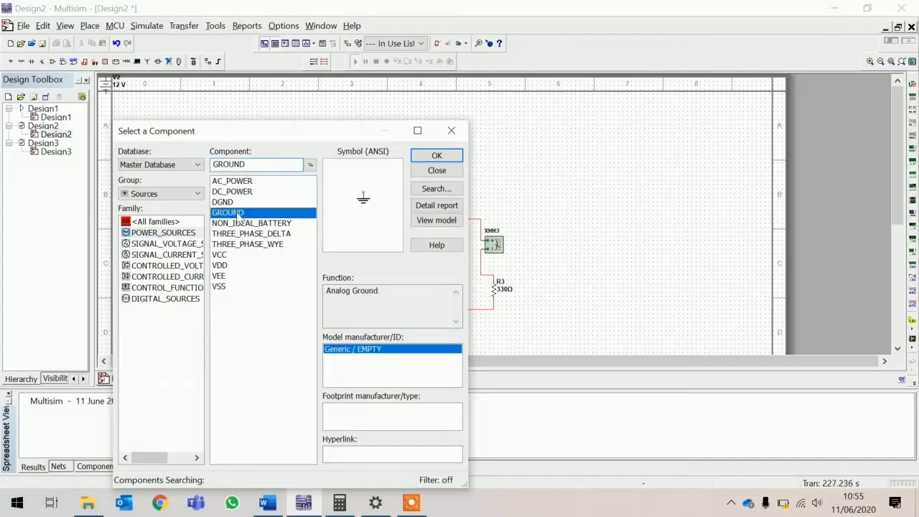
left_click(437, 157)
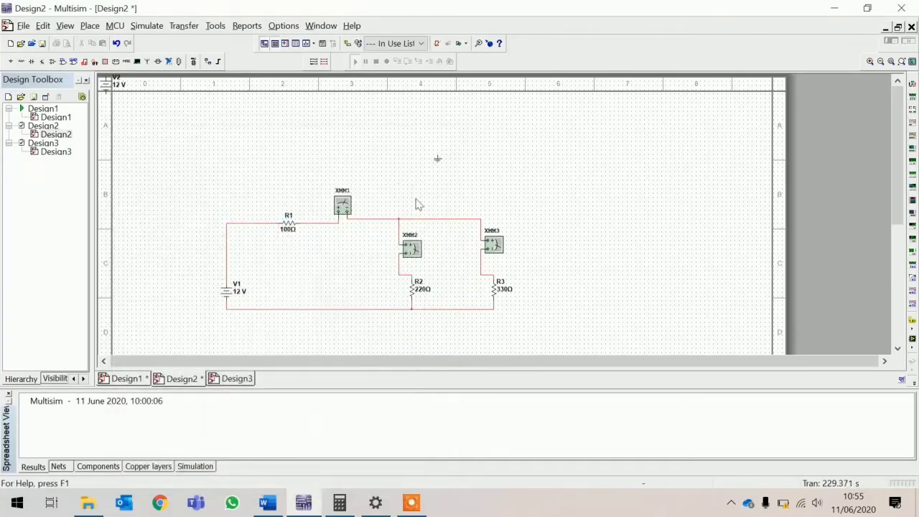
scroll(257, 246, "down", 8)
scroll(300, 239, "down", 2)
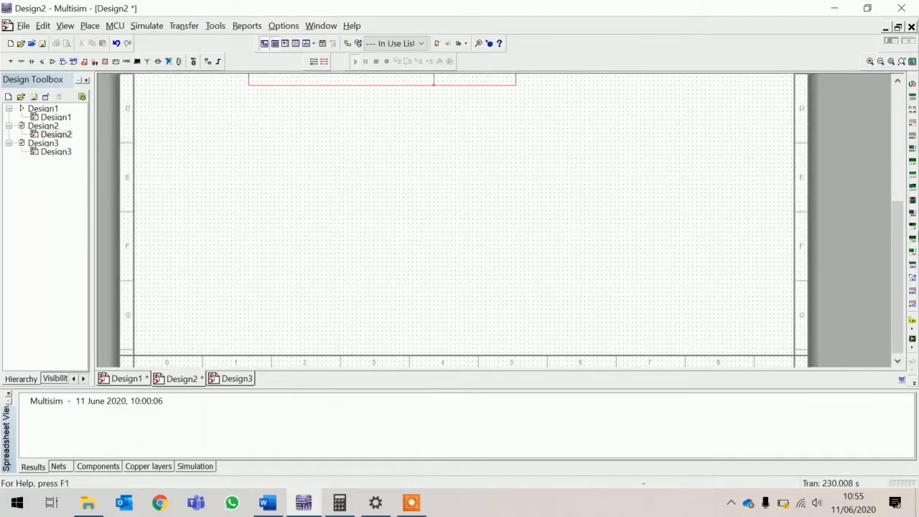
left_click(908, 212)
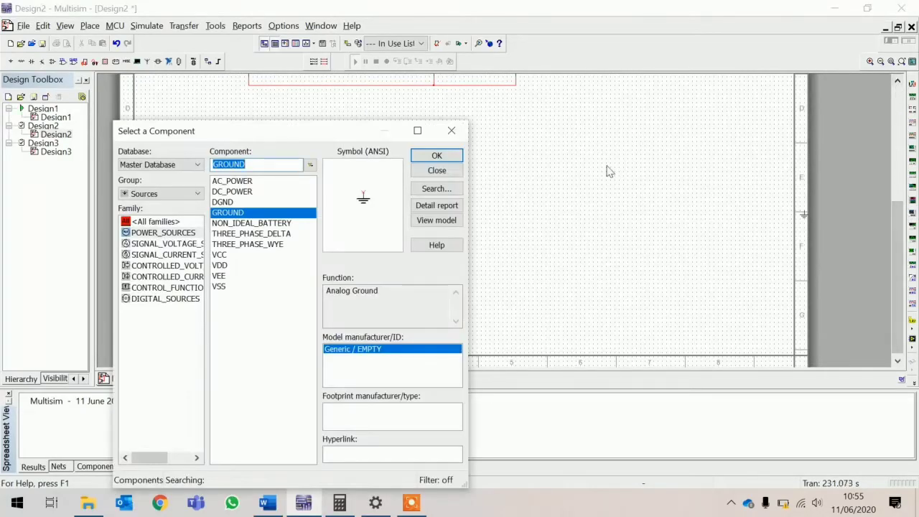
left_click(450, 138)
left_click_drag(891, 213, 889, 121)
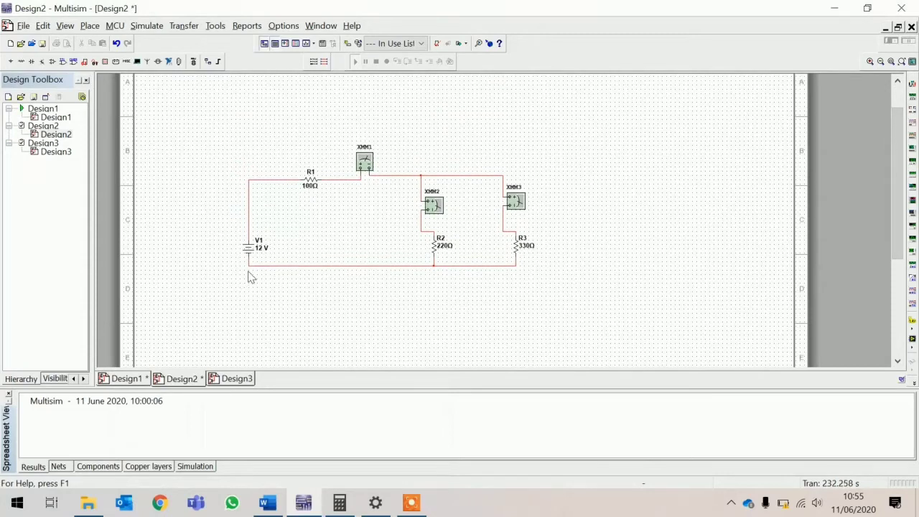
Place a GROUND on the lower wire directly beneath V1.
left_click(10, 62)
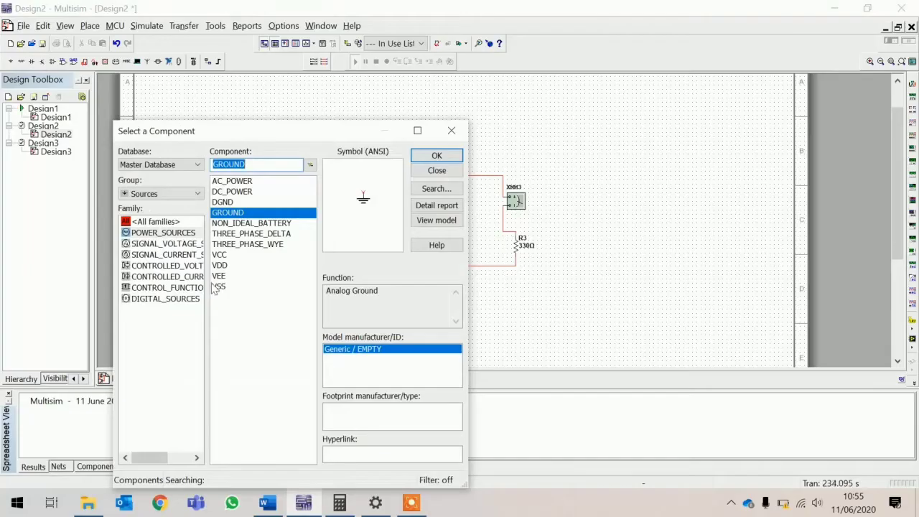
left_click(437, 157)
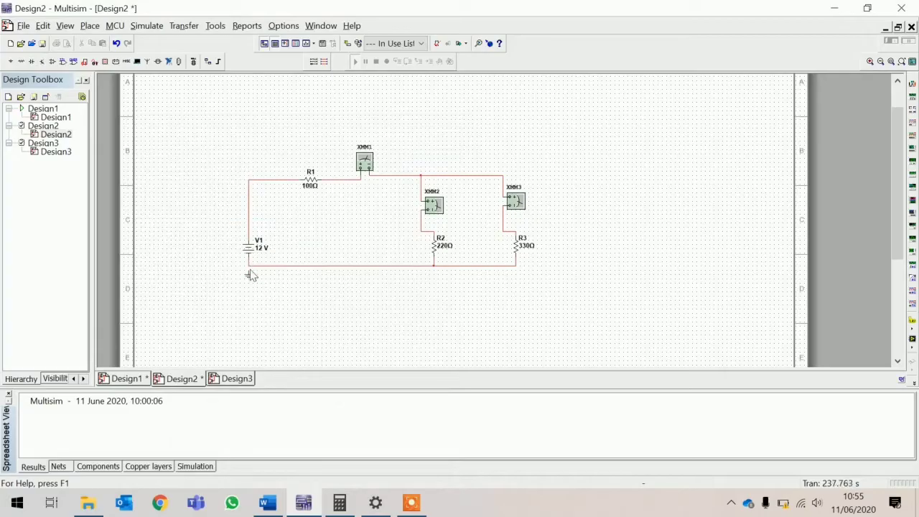
left_click(250, 271)
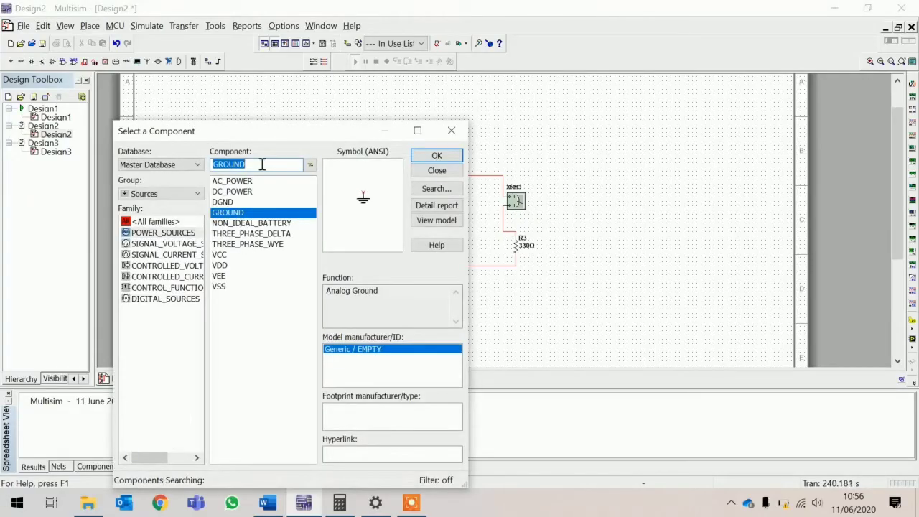
Drop the extra ground symbols at the sheet's right border and end component placement.
left_click(426, 156)
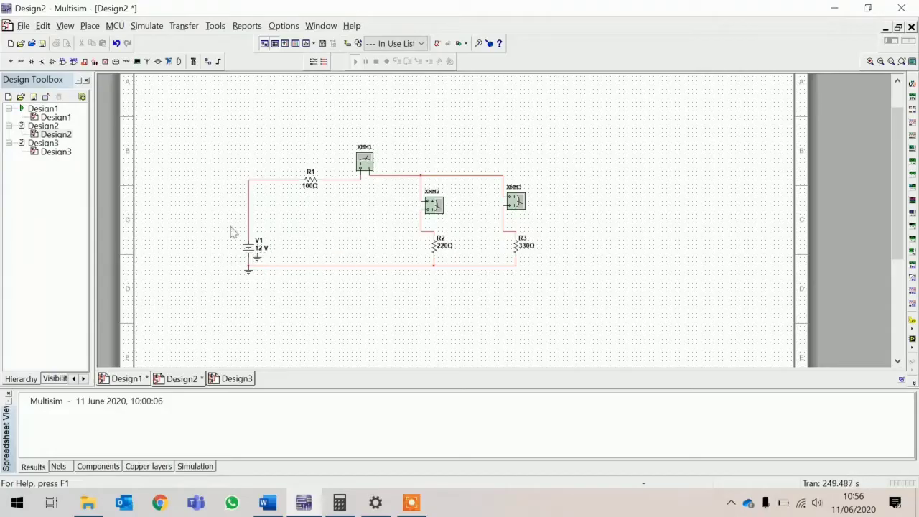
scroll(244, 244, "up", 1)
scroll(263, 340, "down", 5)
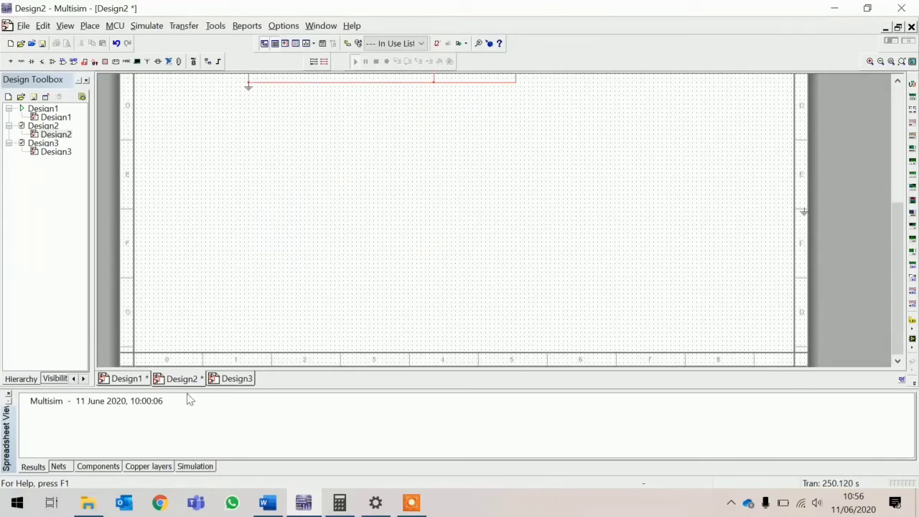
scroll(206, 258, "down", 3)
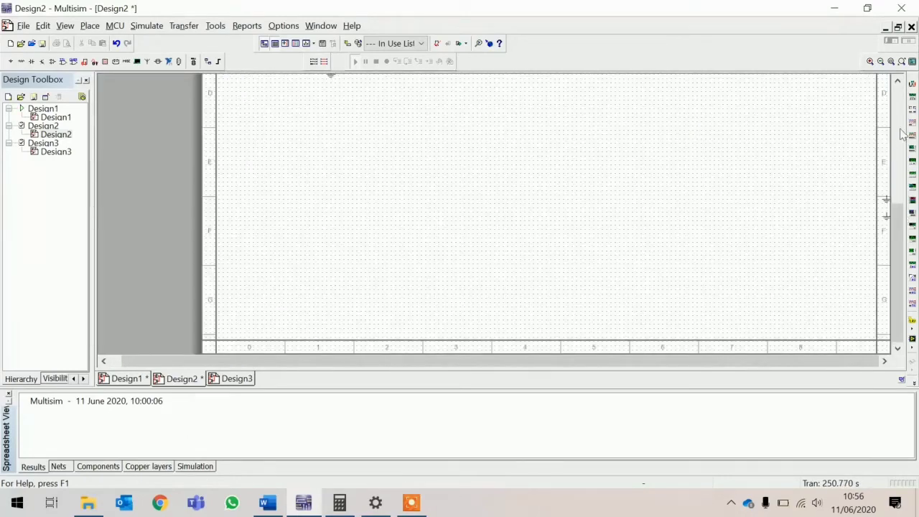
left_click(904, 219)
left_click(445, 167)
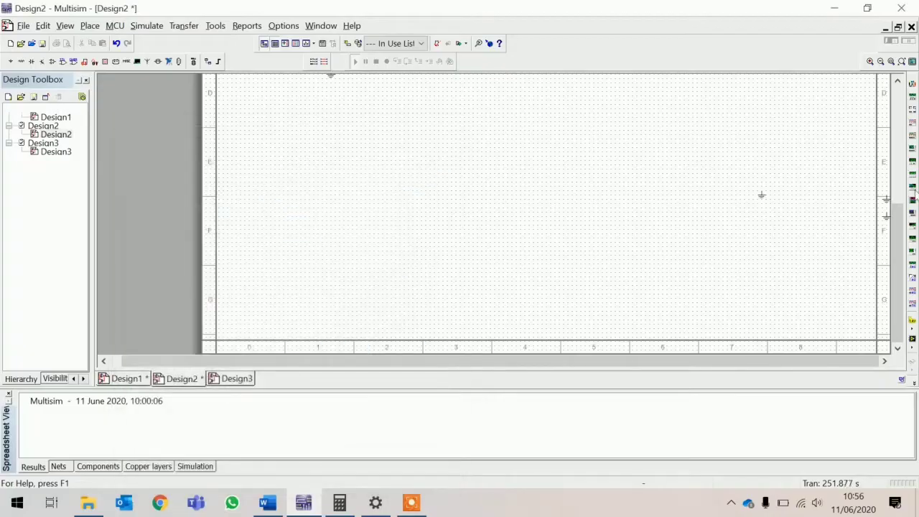
left_click(904, 135)
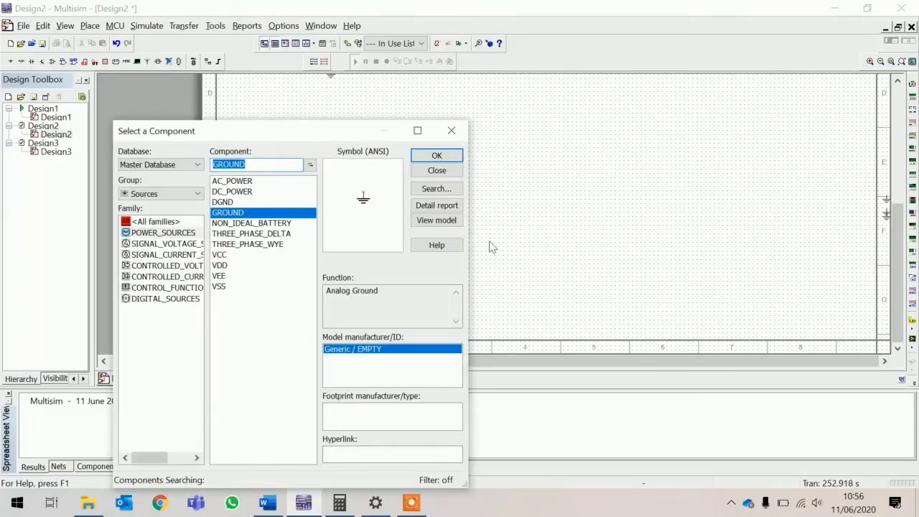
left_click(437, 170)
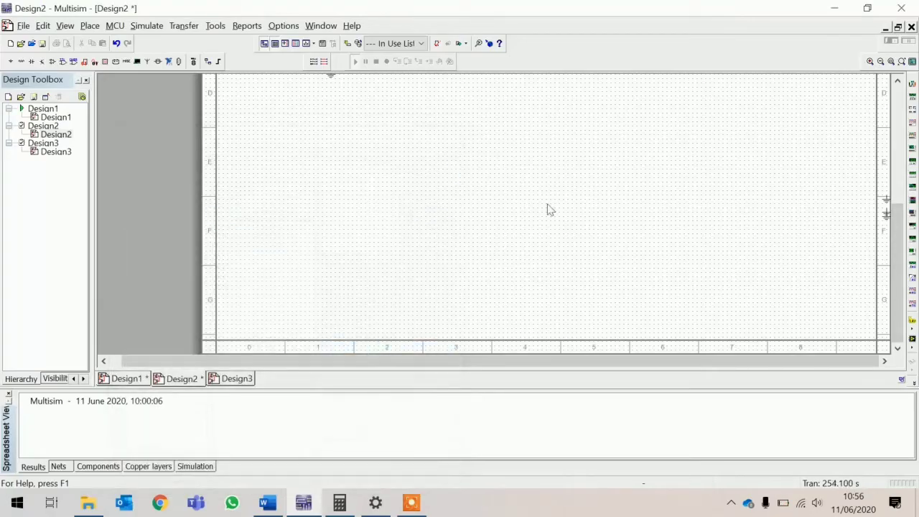
left_click_drag(904, 233, 903, 136)
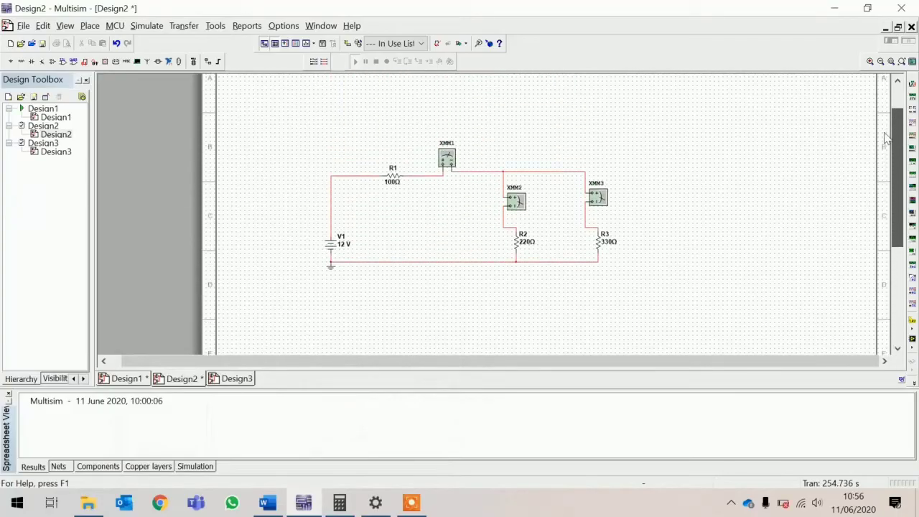
Set the voltage of source V1 to 5 V.
left_click(344, 244)
double_click(344, 244)
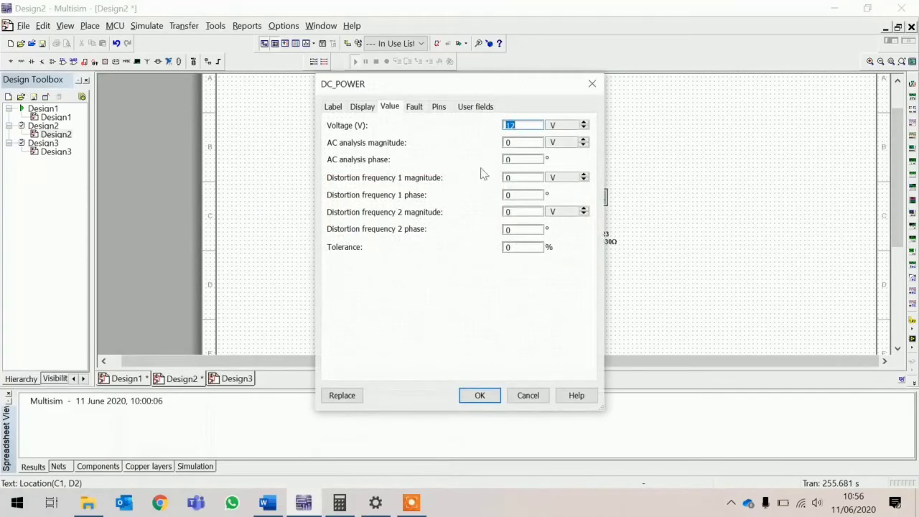
type("5")
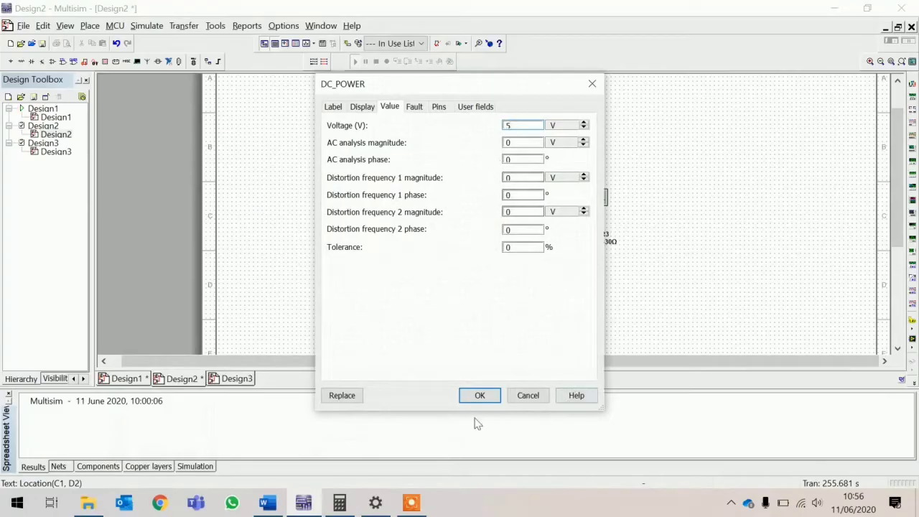
left_click(480, 396)
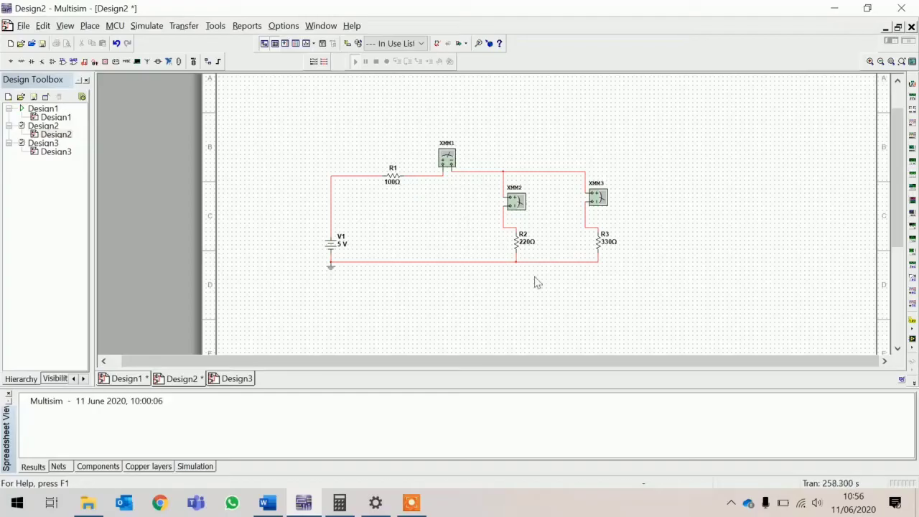
Set multimeters XMM1, XMM2 and XMM3 to measure DC current, closing each instrument window.
double_click(448, 162)
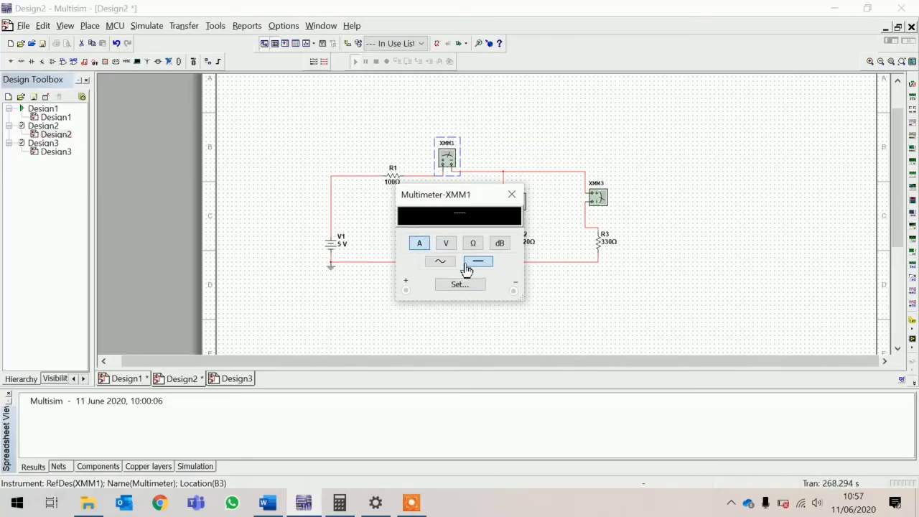
left_click(512, 194)
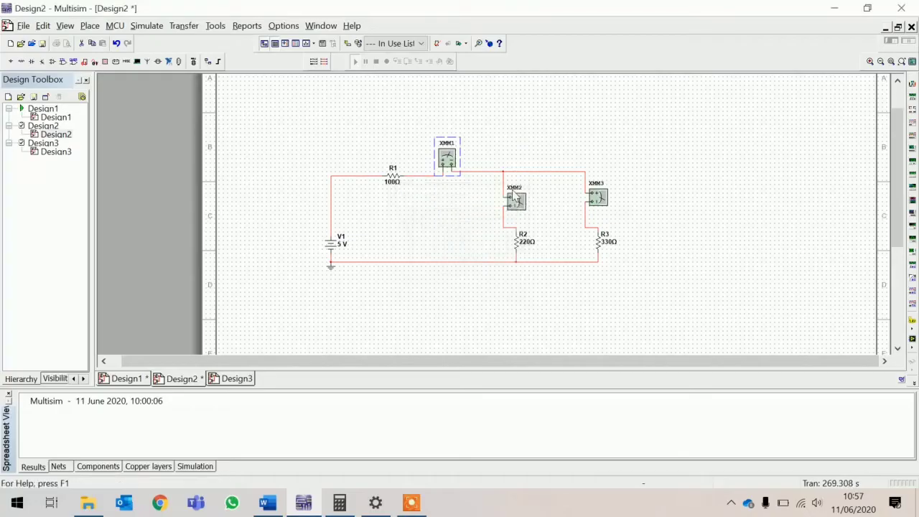
double_click(524, 207)
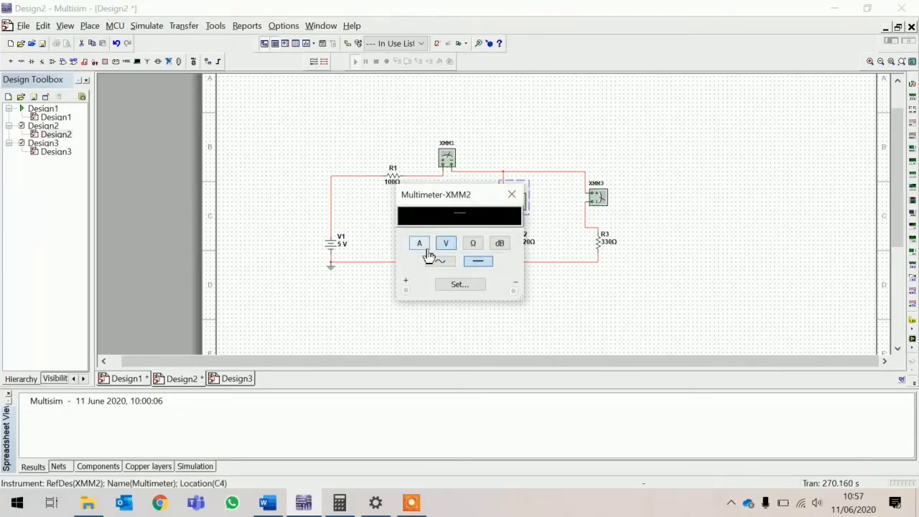
left_click(512, 194)
double_click(598, 199)
left_click(416, 245)
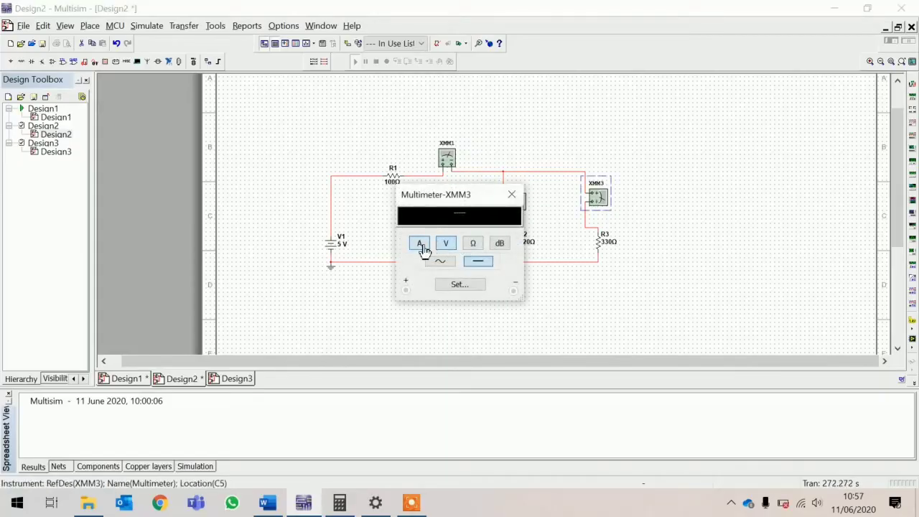
left_click(512, 194)
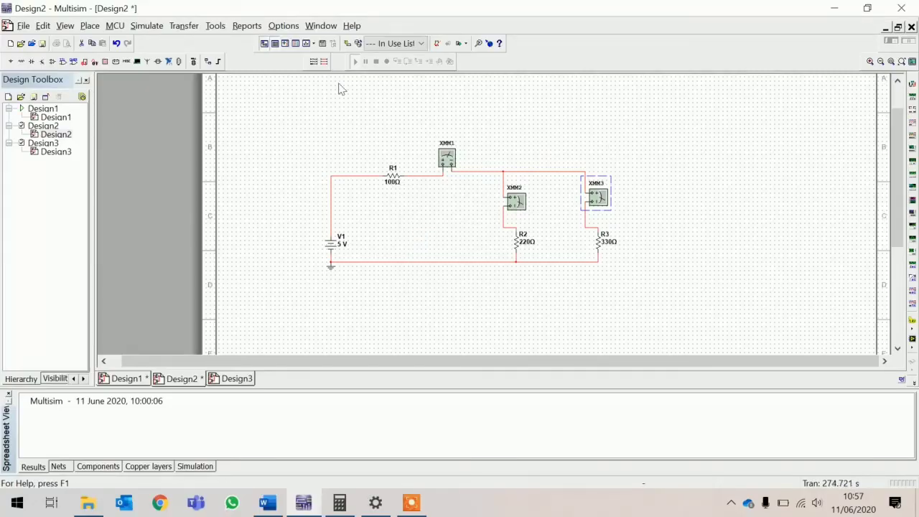
Stop the simulation running in Design1 and start simulating the Design2 circuit.
scroll(423, 125, "up", 1)
scroll(424, 126, "down", 1)
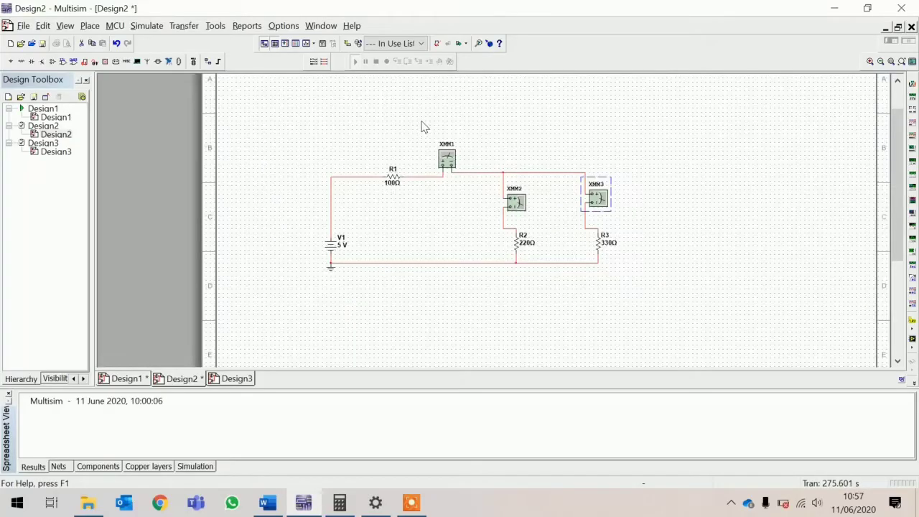
left_click(510, 146)
left_click(9, 110)
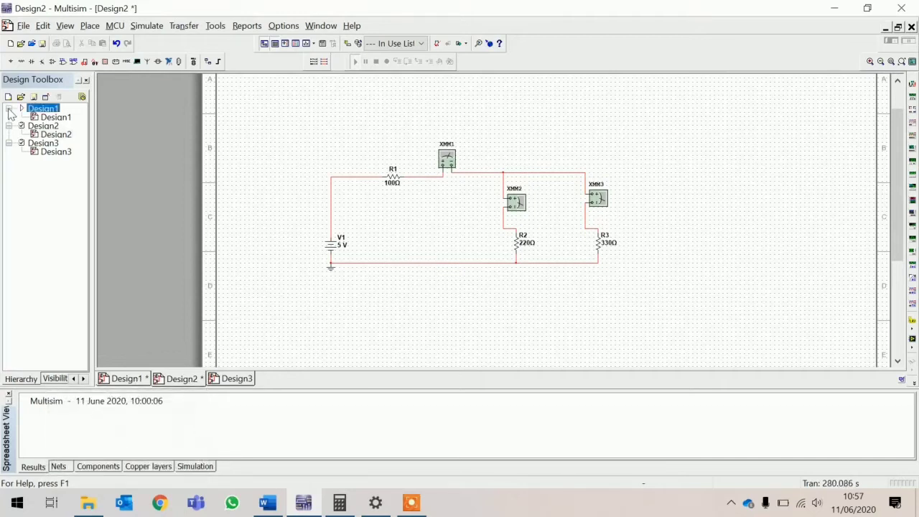
left_click(133, 377)
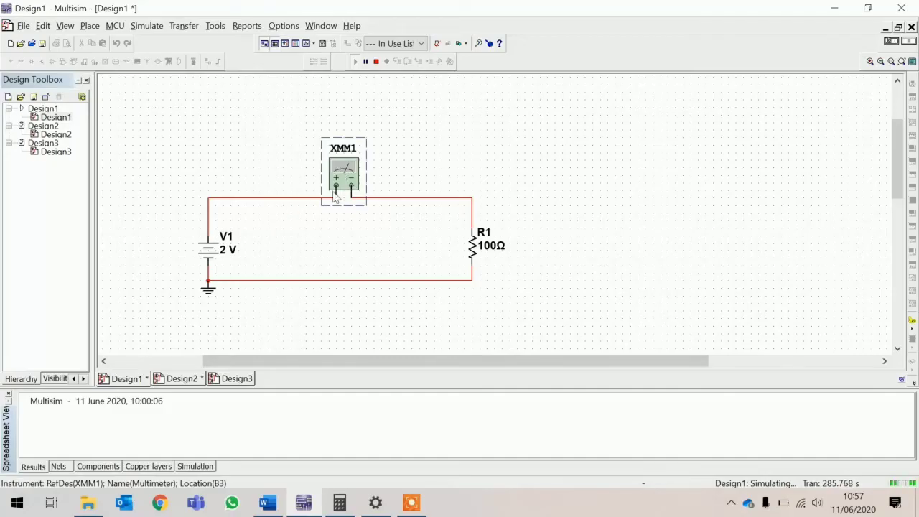
left_click(376, 62)
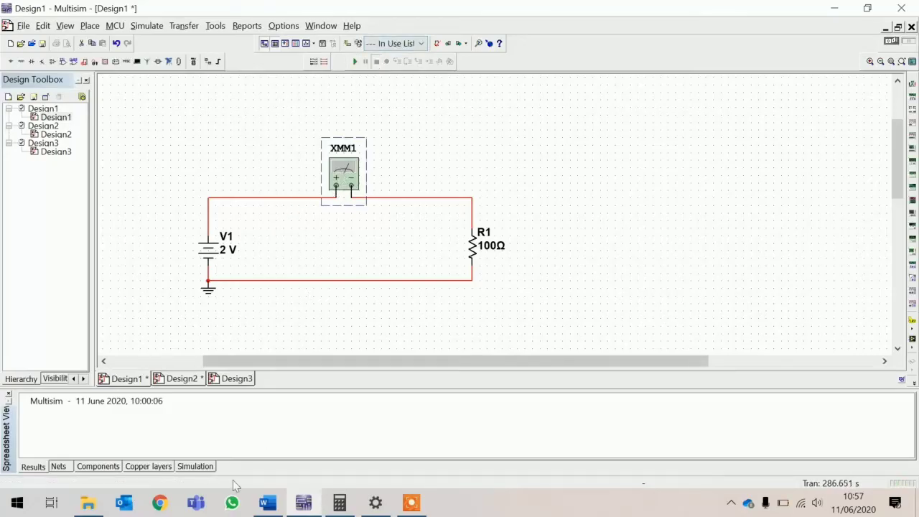
left_click(177, 379)
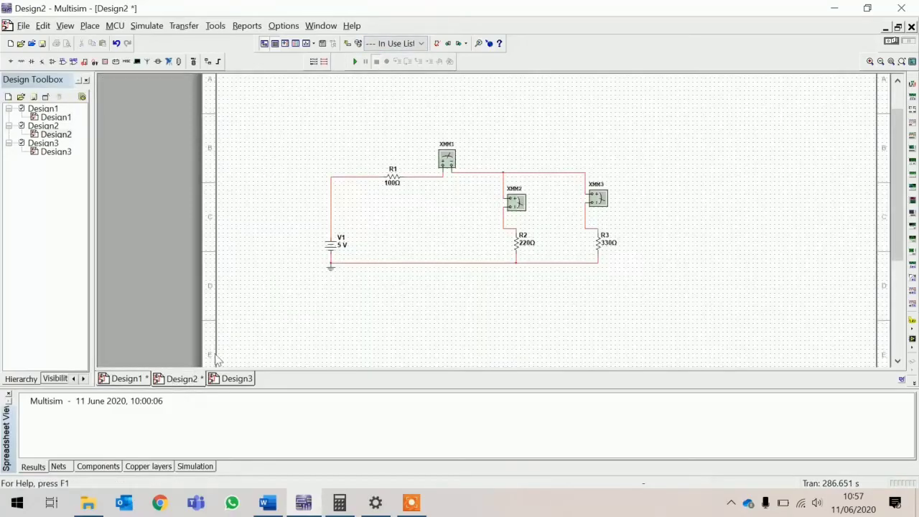
left_click(357, 63)
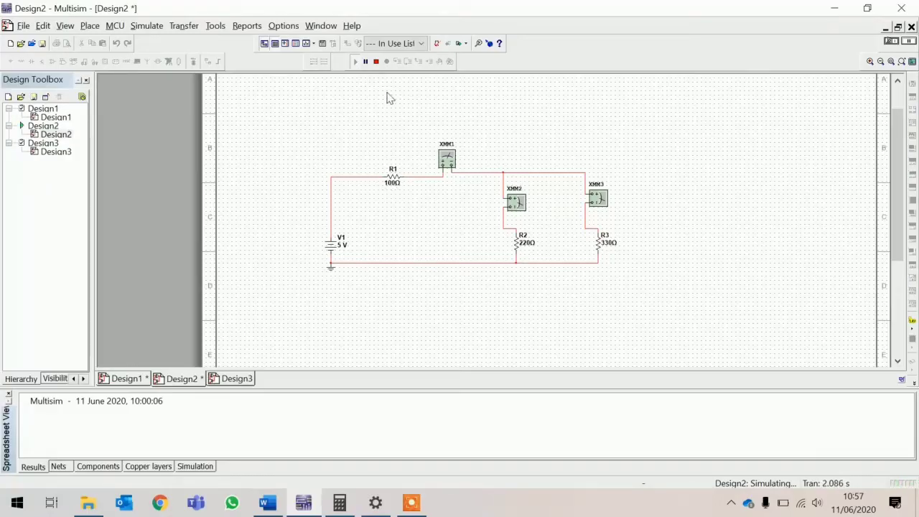
Read the branch currents on XMM1, XMM2 and XMM3, arranging their windows side by side clear of the circuit.
double_click(448, 158)
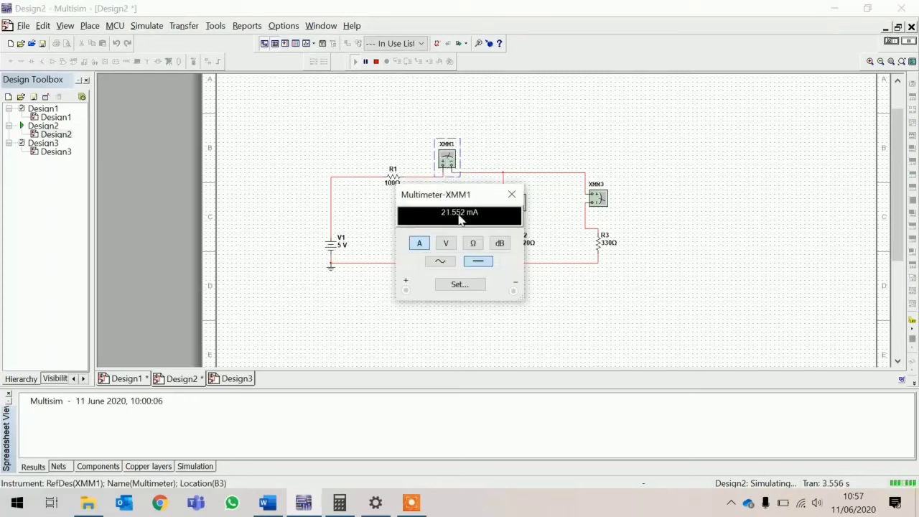
left_click_drag(458, 204, 732, 105)
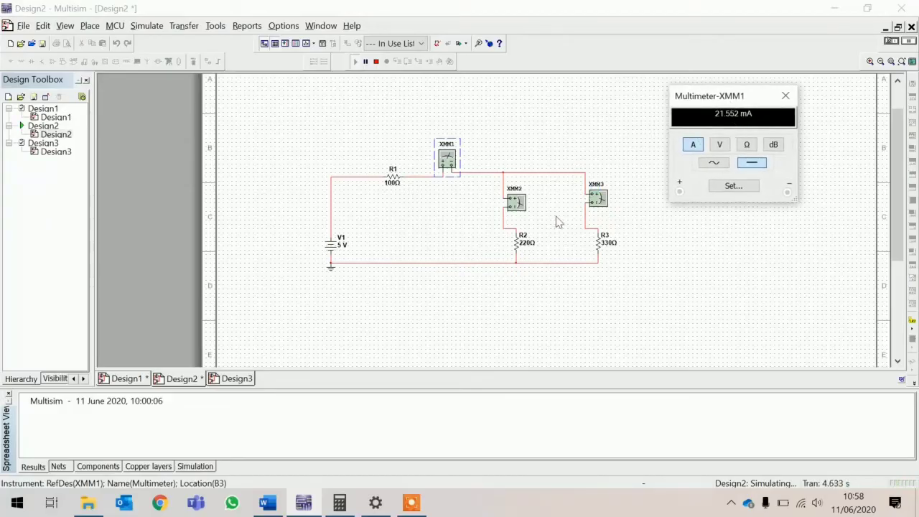
double_click(516, 206)
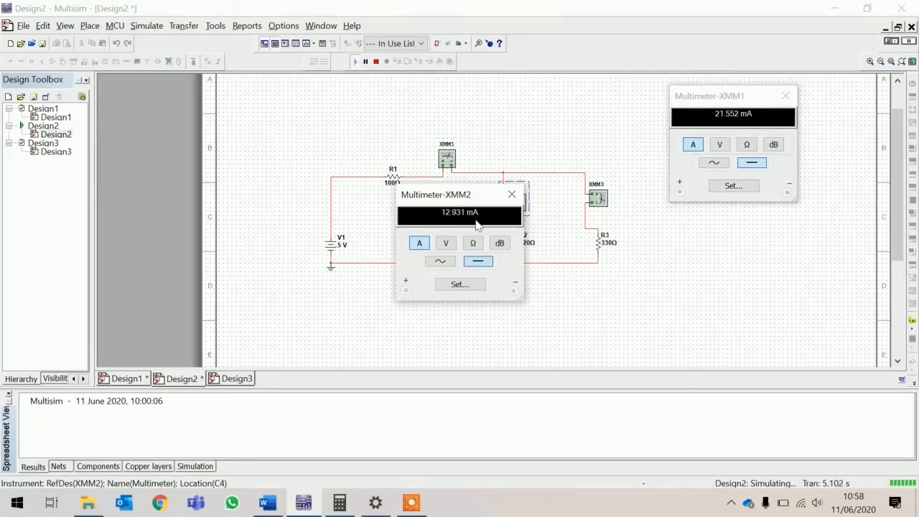
left_click_drag(451, 204, 658, 277)
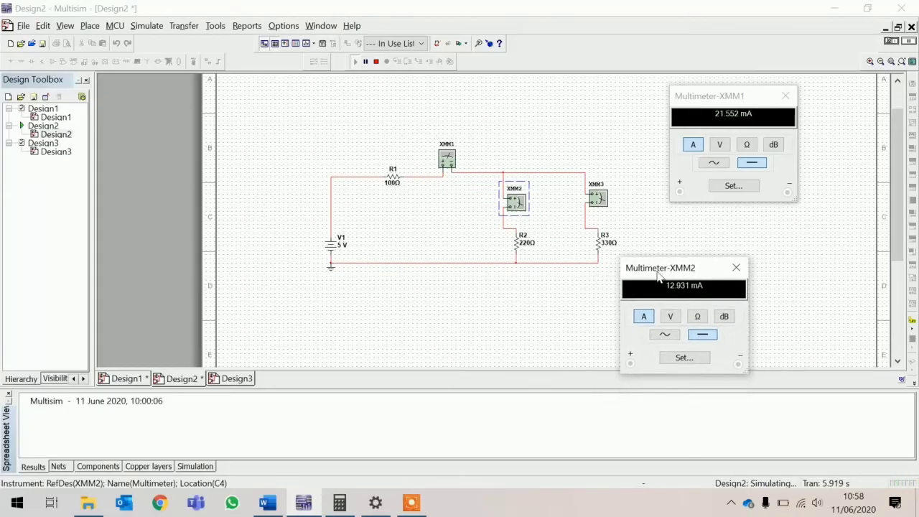
double_click(602, 199)
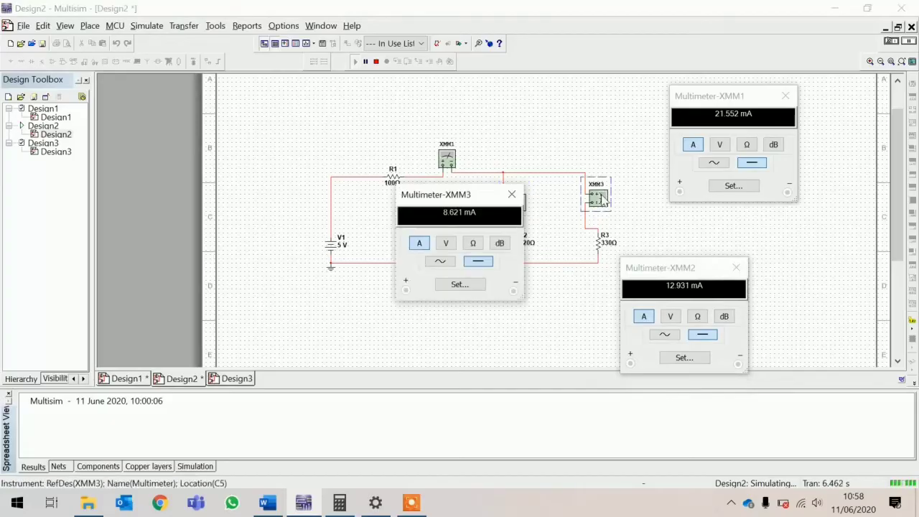
left_click_drag(468, 204, 853, 266)
left_click_drag(846, 268, 843, 273)
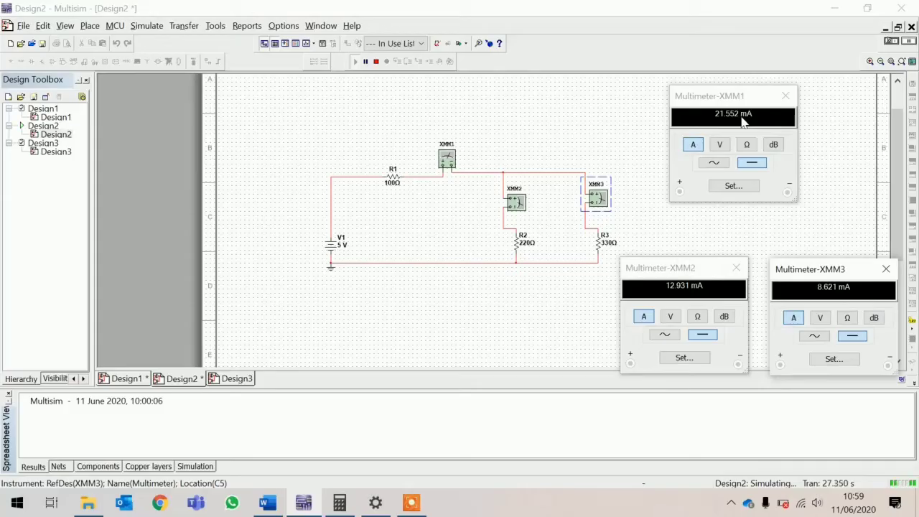
Switch to Calculator, add the XMM2 and XMM3 currents as 12,931 + 8,621 to compare with XMM1, and minimize it.
mouse_move(348, 505)
left_click(341, 505)
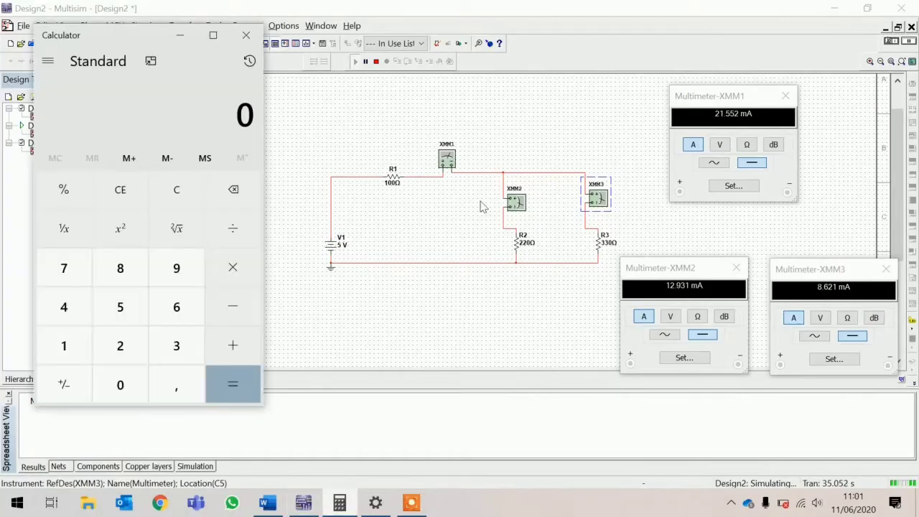
left_click(90, 352)
left_click(121, 351)
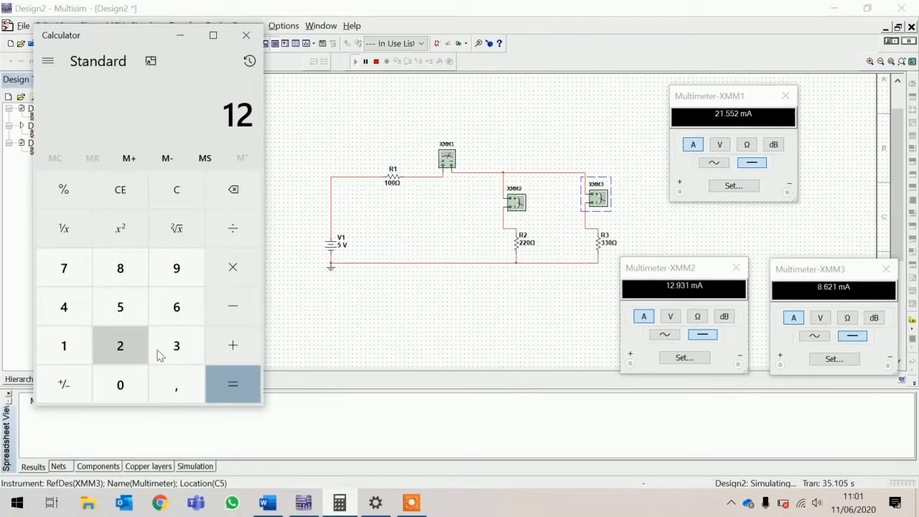
left_click(170, 379)
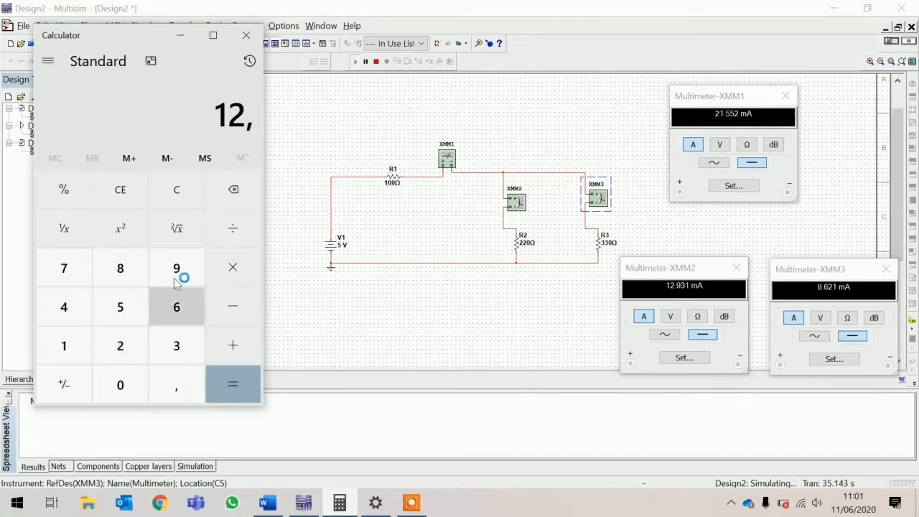
left_click(177, 281)
left_click(177, 345)
left_click(63, 347)
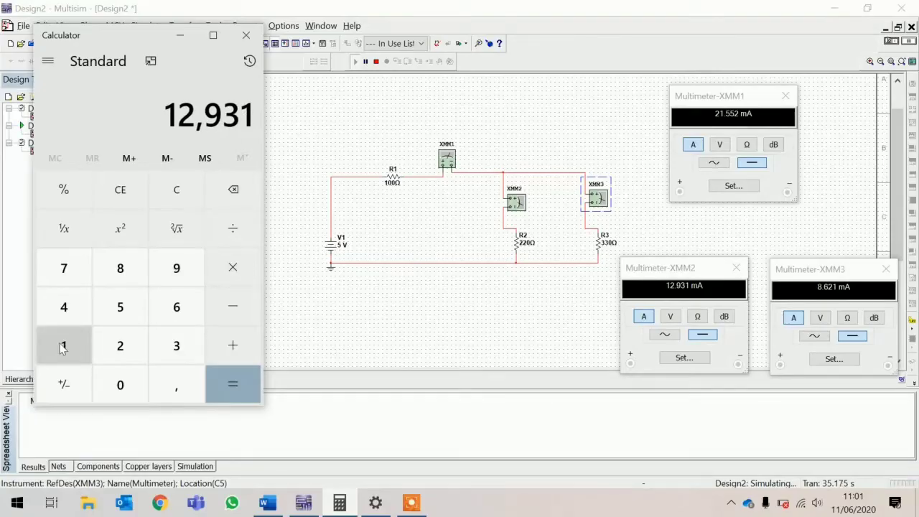
left_click(237, 344)
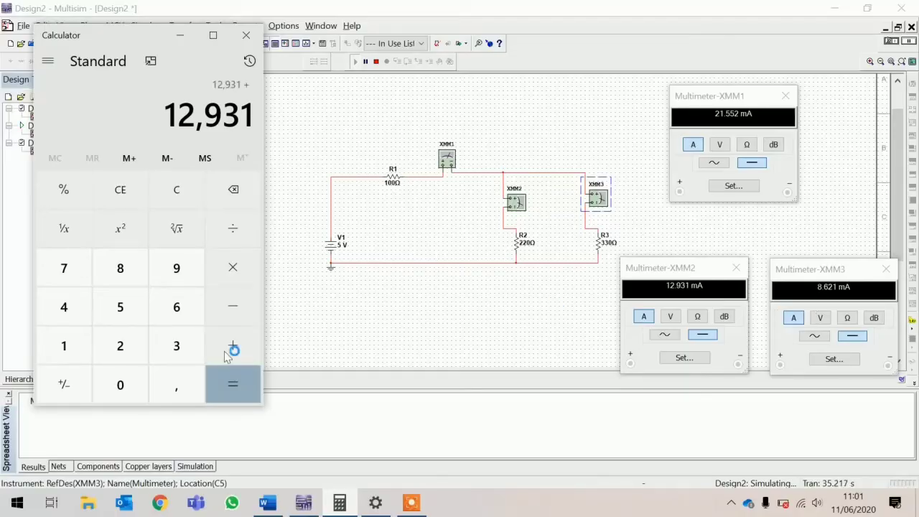
left_click(137, 273)
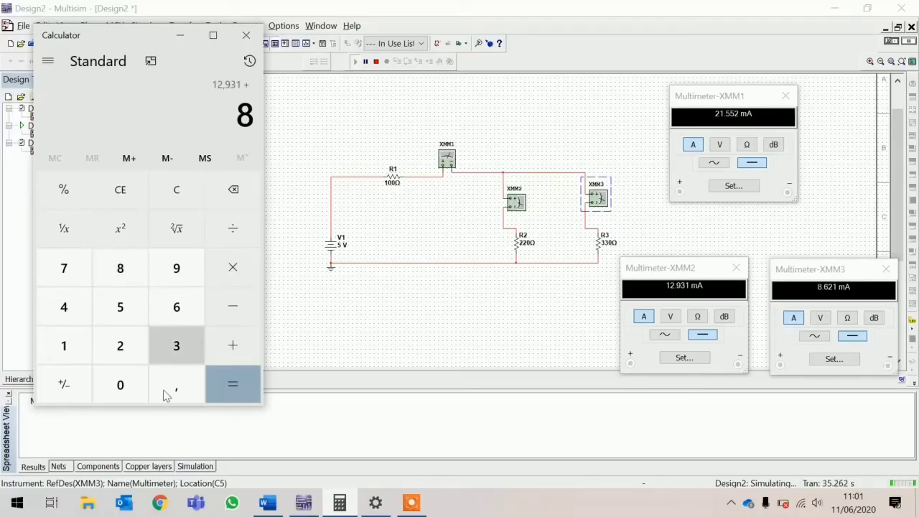
left_click(165, 394)
left_click(180, 319)
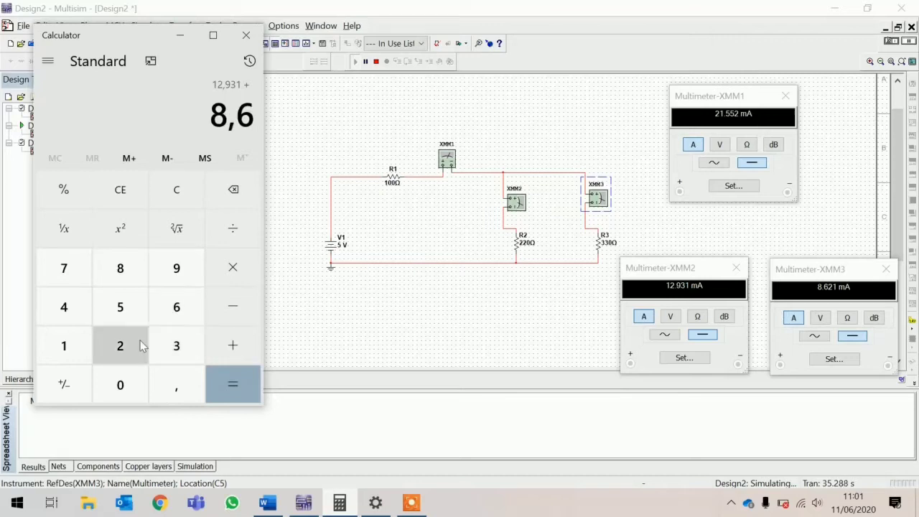
left_click(141, 347)
left_click(66, 352)
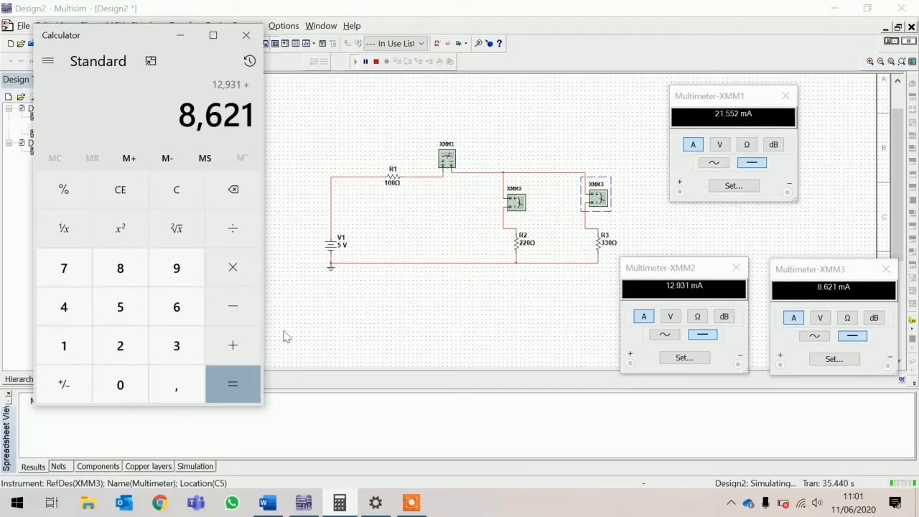
left_click(254, 381)
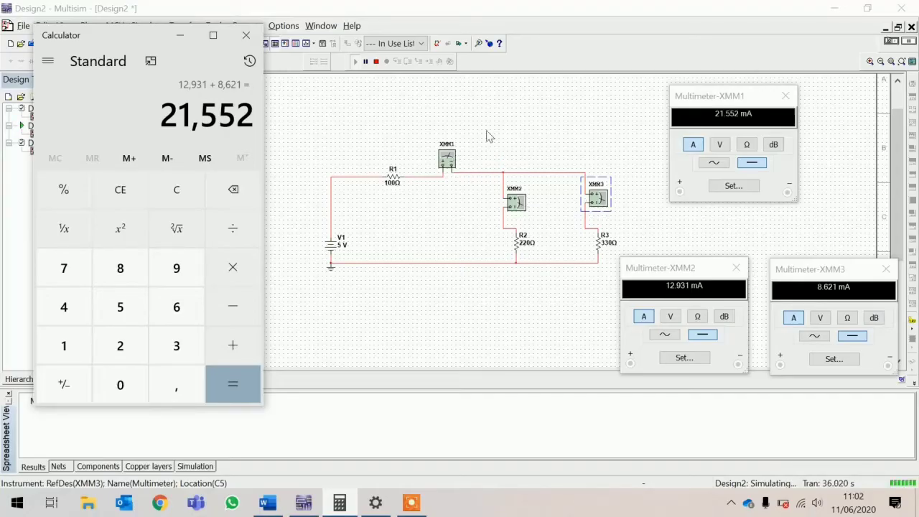
left_click(190, 42)
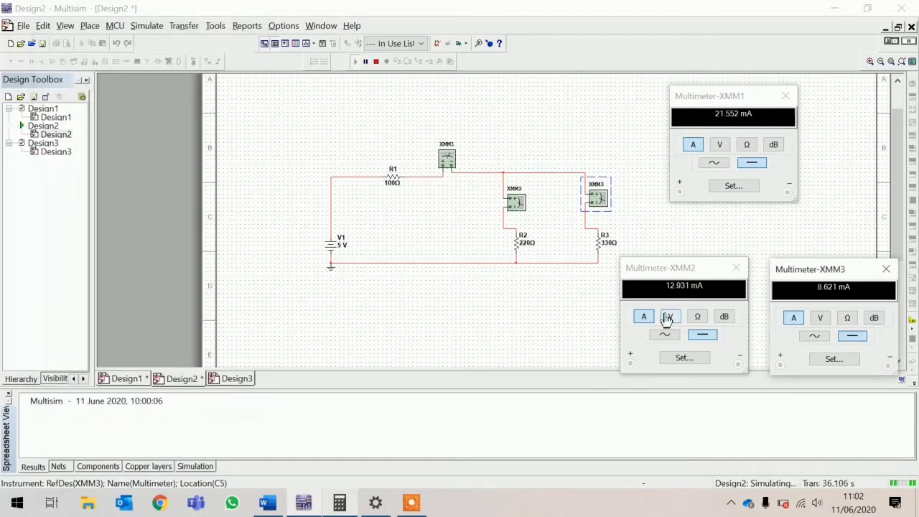
Close the open multimeter windows and stop the Design2 simulation.
left_click(734, 269)
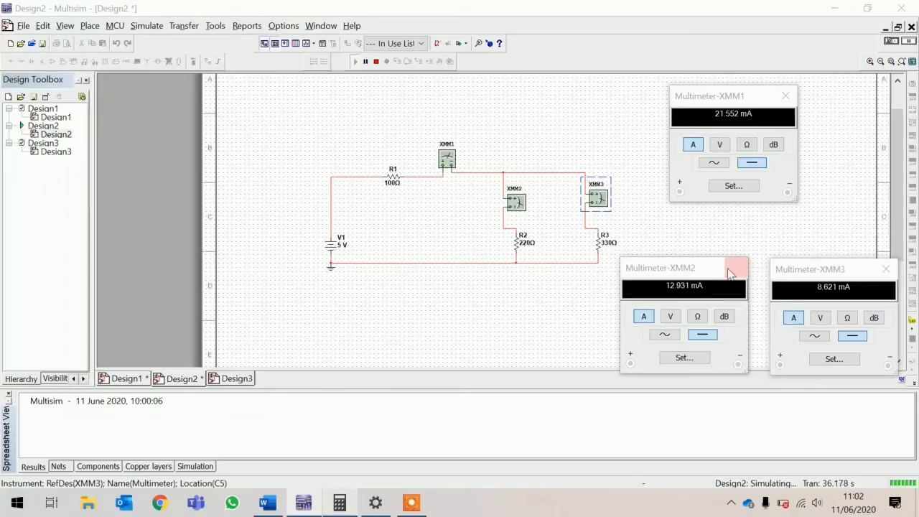
left_click(785, 96)
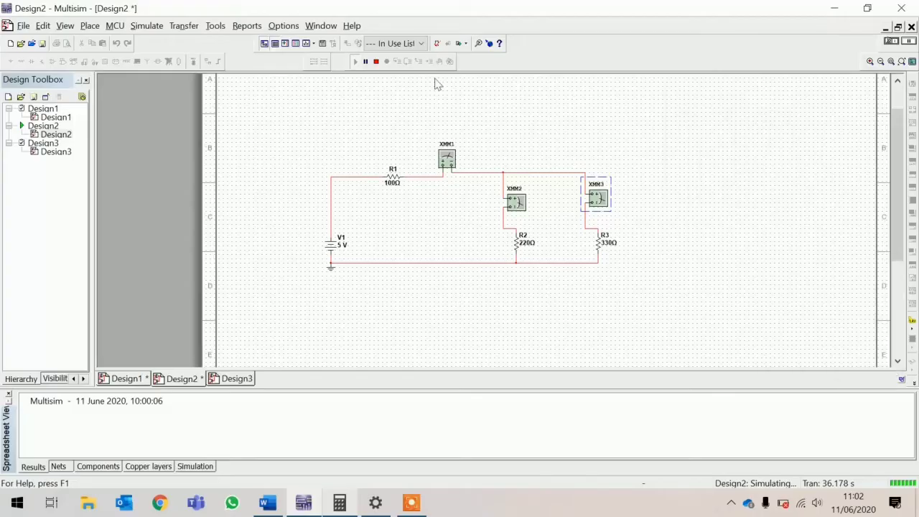
left_click(377, 62)
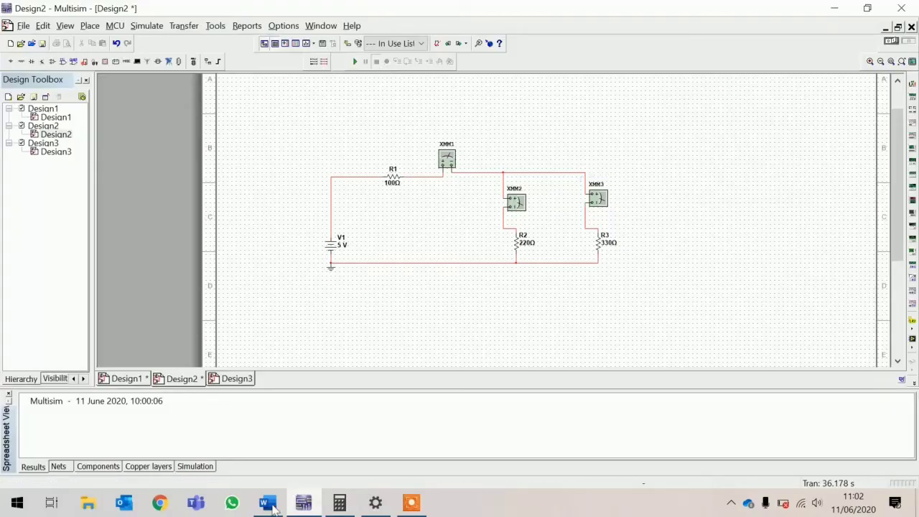
Switch to the module in Word and look over the Data Pengamatan tables and the surrounding circuit theory.
left_click(267, 503)
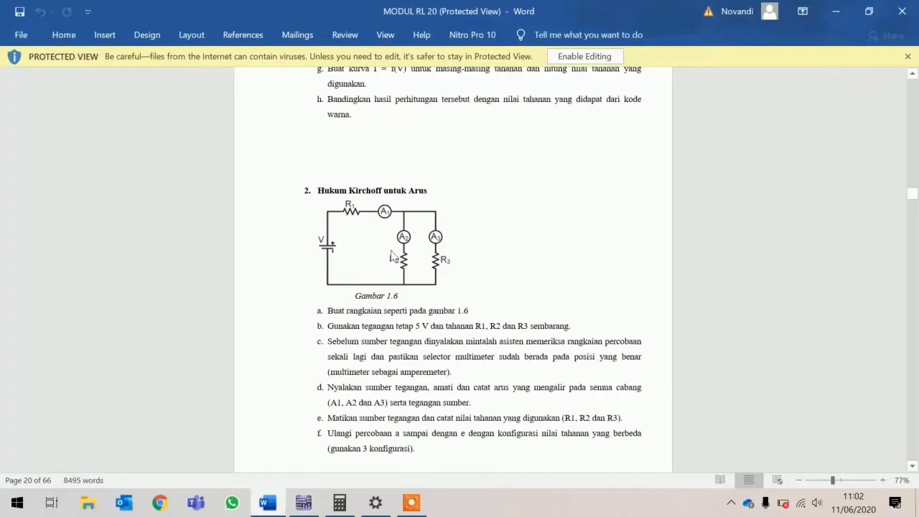
left_click(913, 215)
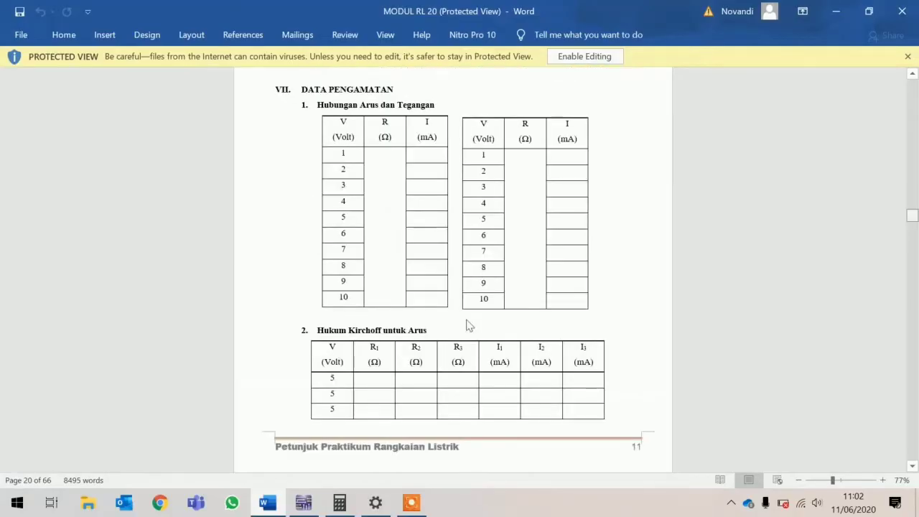
scroll(467, 325, "up", 10)
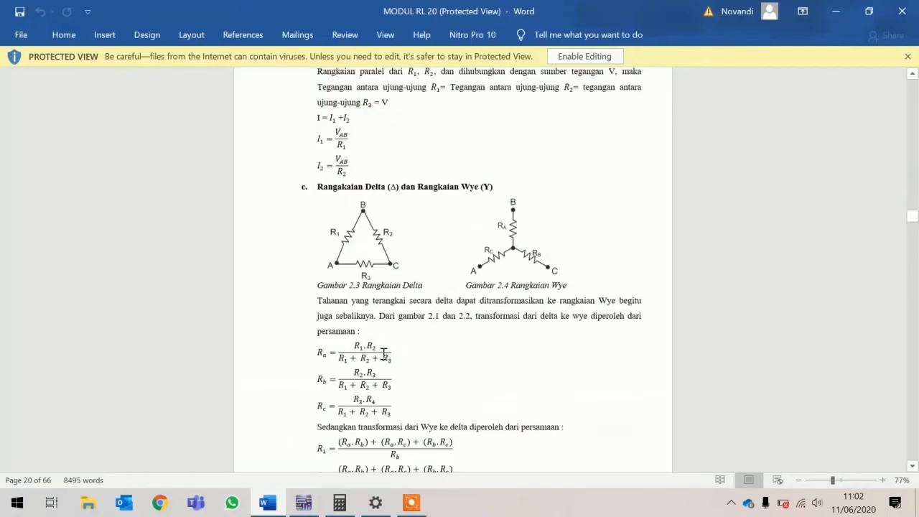
scroll(385, 354, "up", 4)
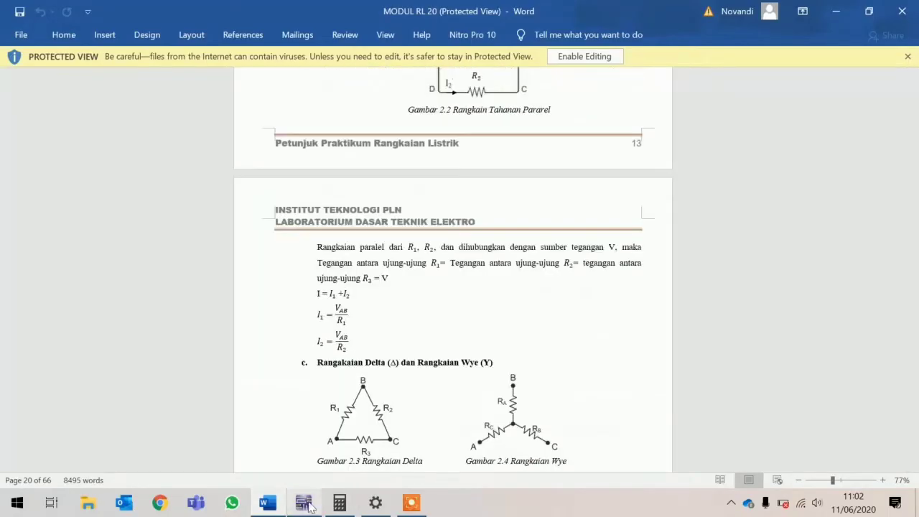
Switch back to Multisim and bring up the blank Design3 sheet.
left_click(304, 503)
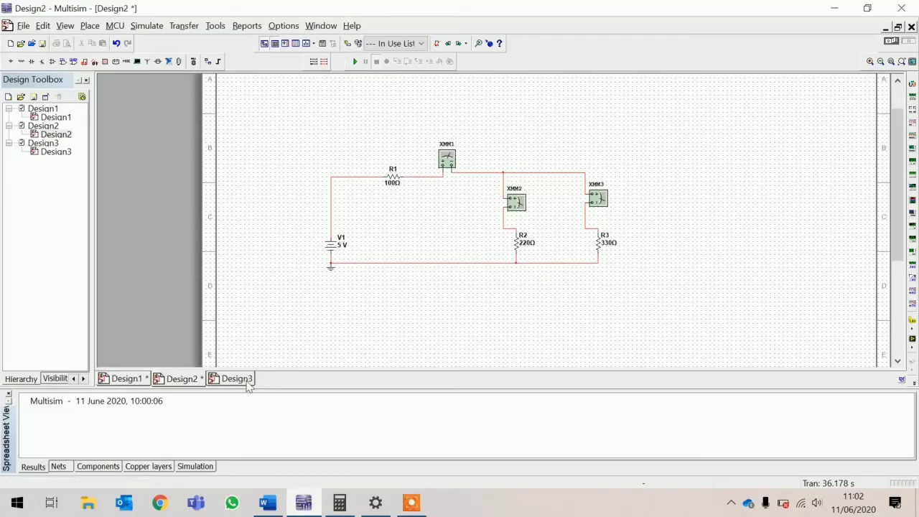
mouse_move(249, 385)
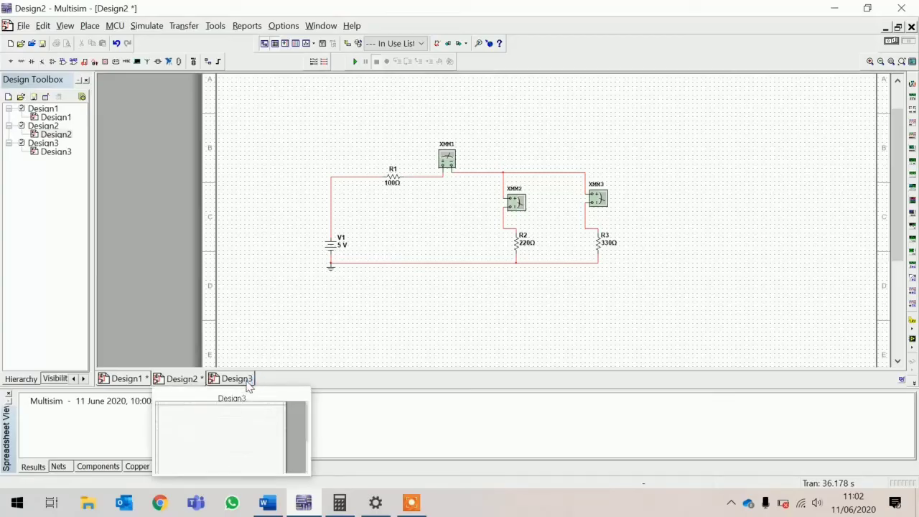
left_click(247, 383)
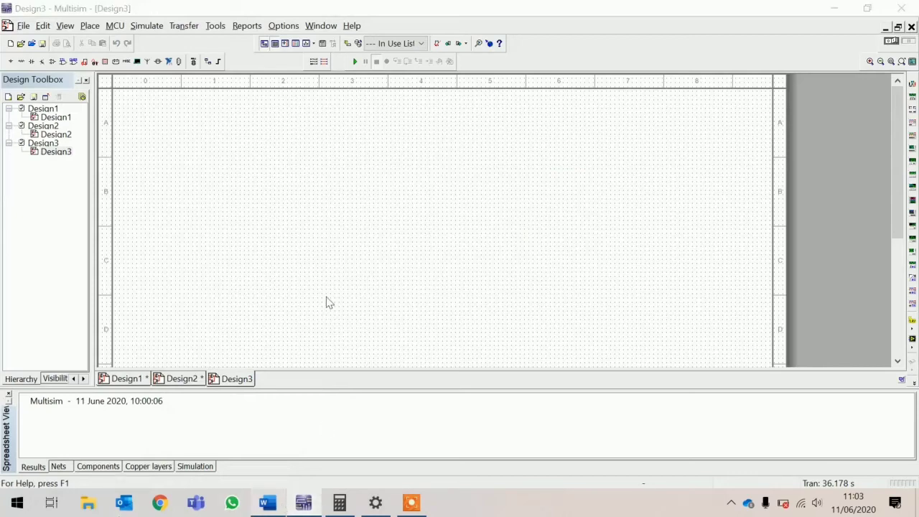
Switch to the module in Word and find the Gambar 1.7 circuit under Hukum Kirchoff untuk Tegangan.
key("alt+Tab")
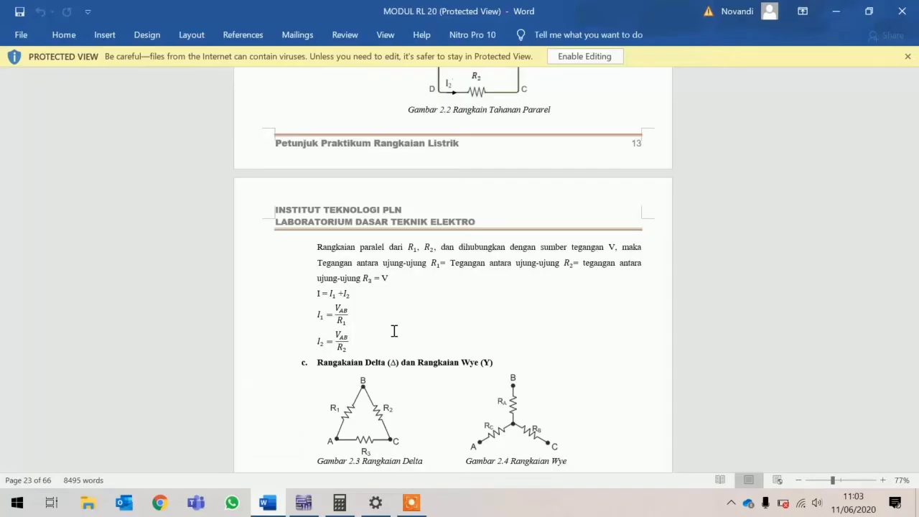
scroll(395, 331, "up", 10)
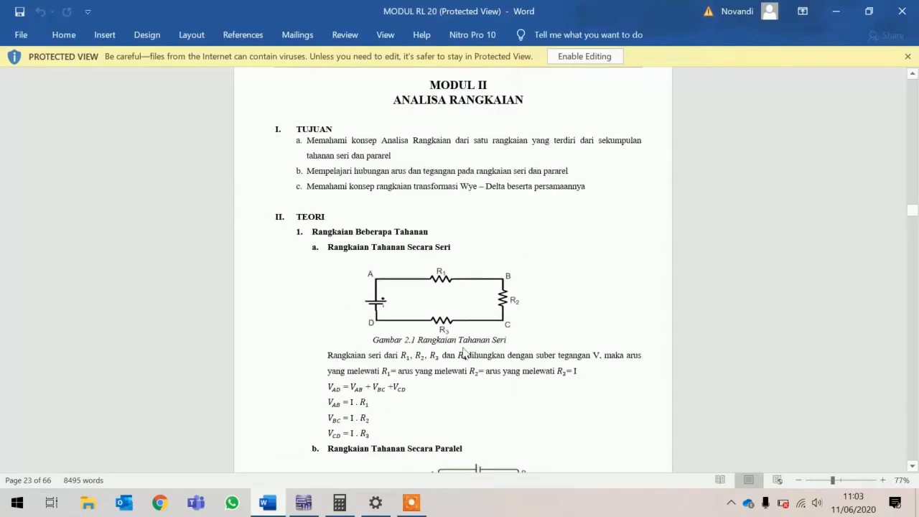
scroll(859, 251, "up", 4)
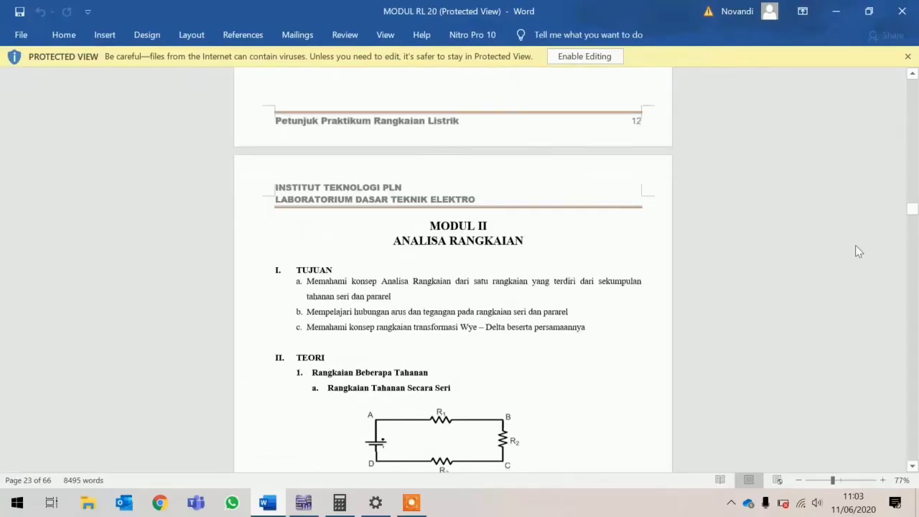
scroll(859, 250, "up", 10)
scroll(508, 207, "up", 15)
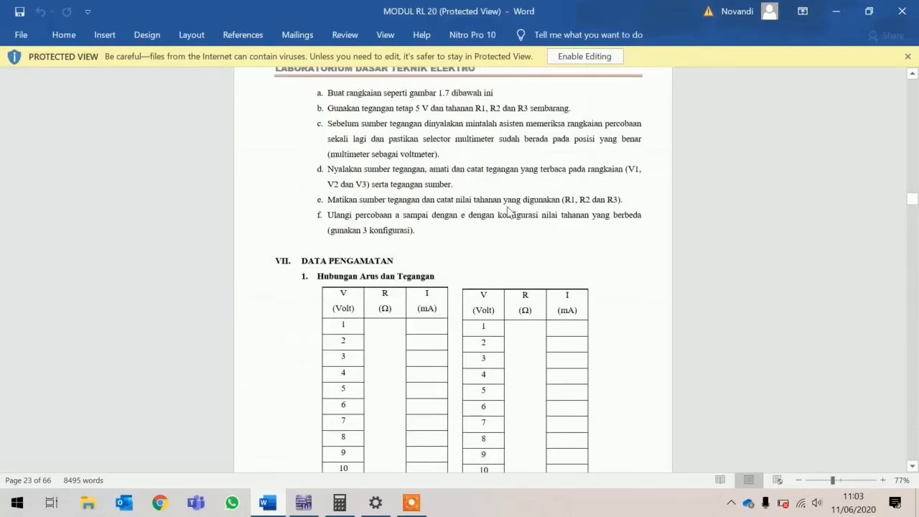
scroll(509, 210, "up", 12)
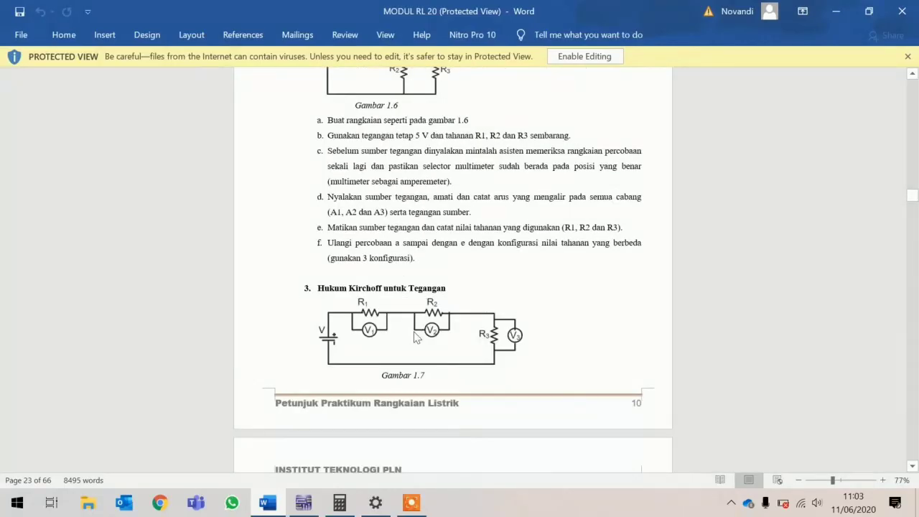
scroll(394, 305, "down", 2)
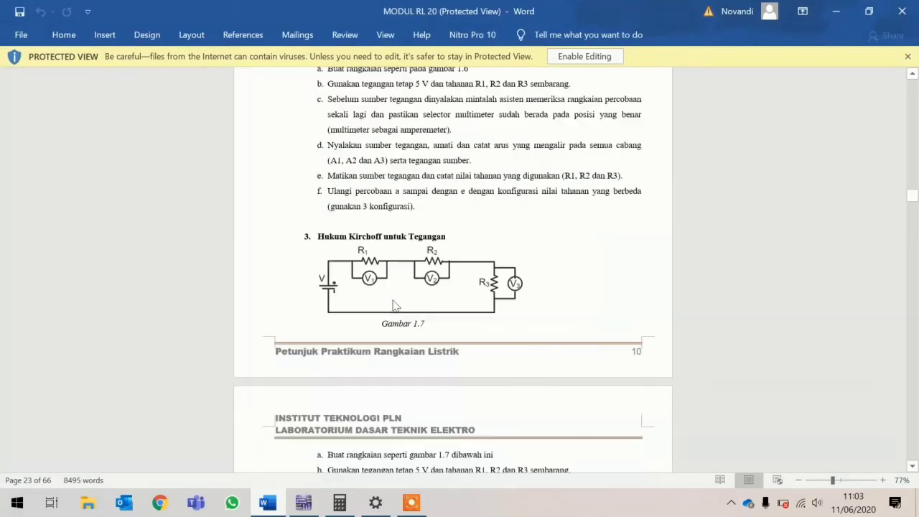
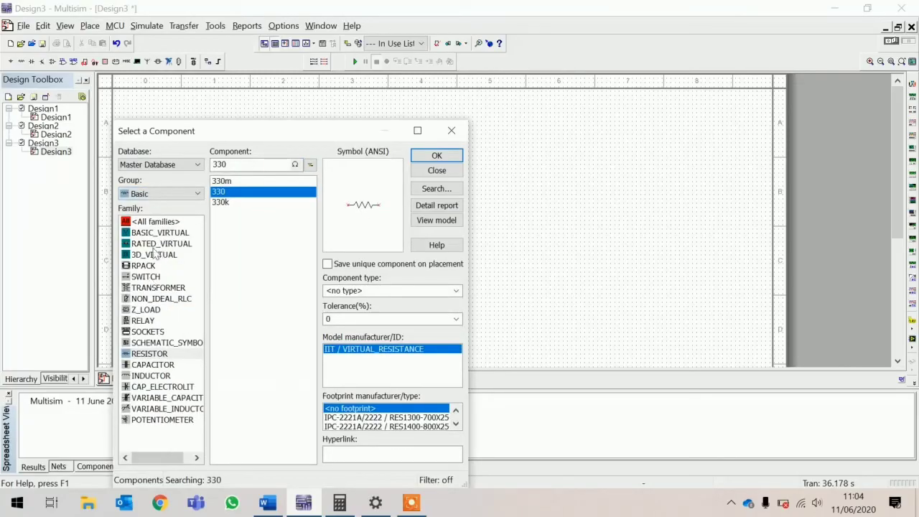
Place a 100 Ω resistor on the Design3 sheet, above and to the right of source V1.
left_click(146, 355)
key("BackSpace")
key("BackSpace")
key("BackSpace")
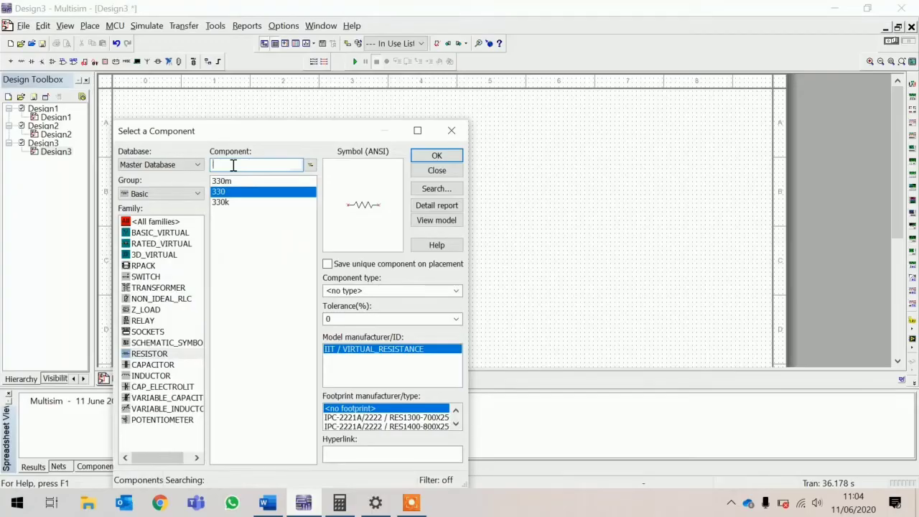
type("10")
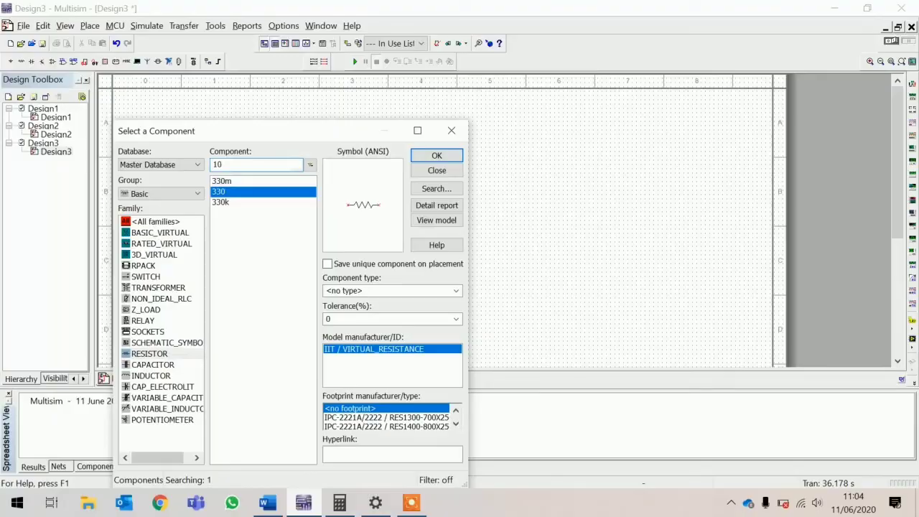
type("0")
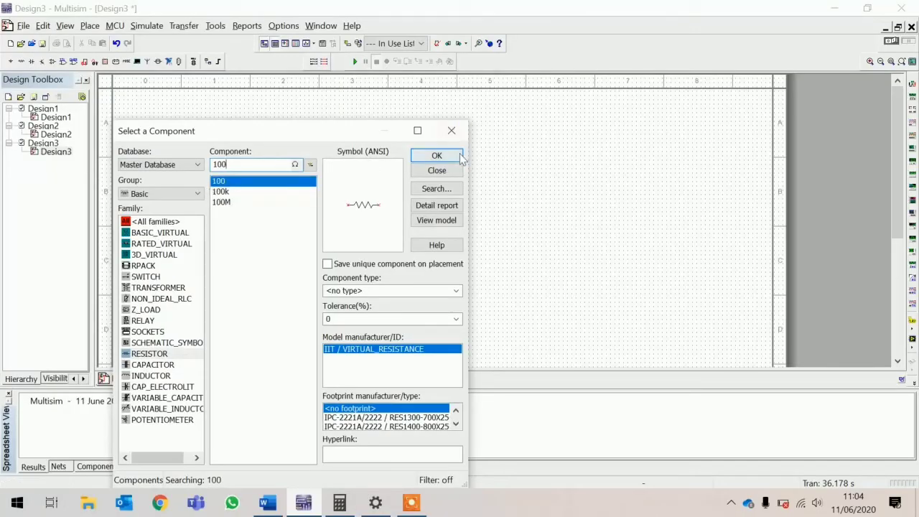
left_click(431, 157)
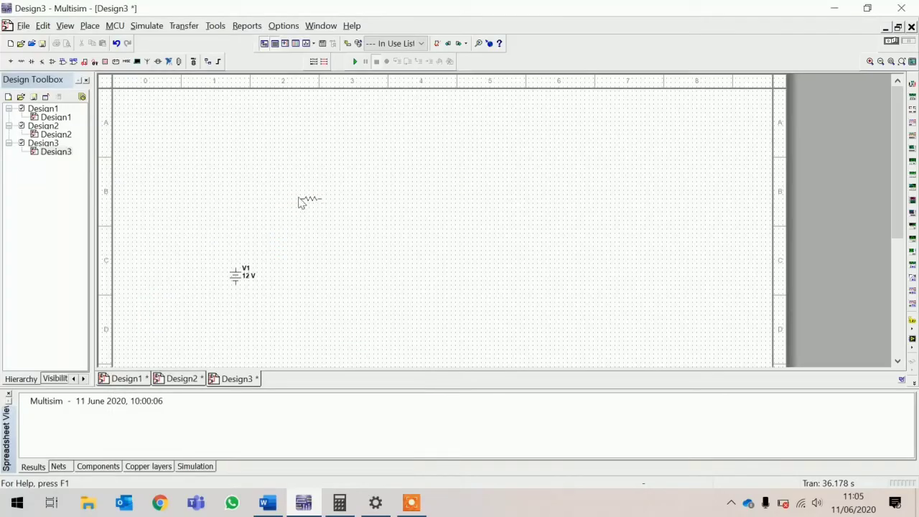
key("Escape")
left_click(310, 208)
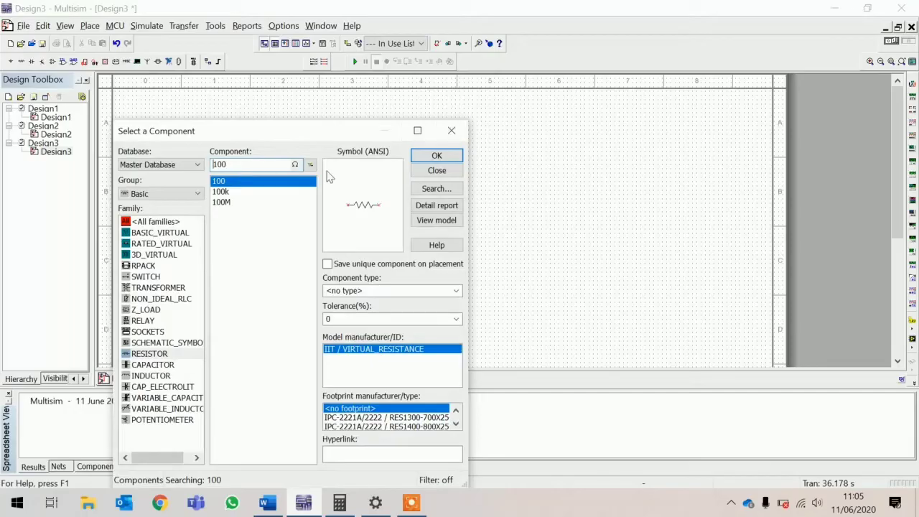
left_click(452, 134)
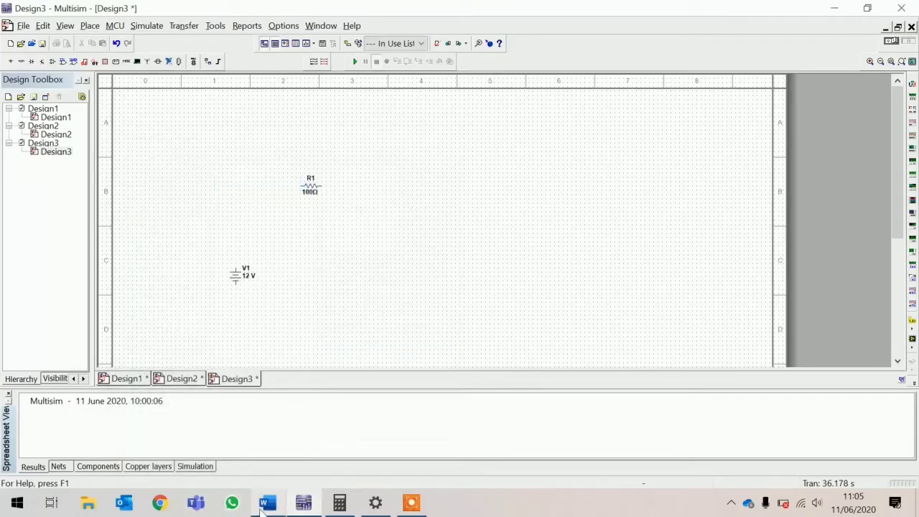
Check Gambar 1.7 in Word, return to Multisim, and place a multimeter directly above R1.
left_click(265, 504)
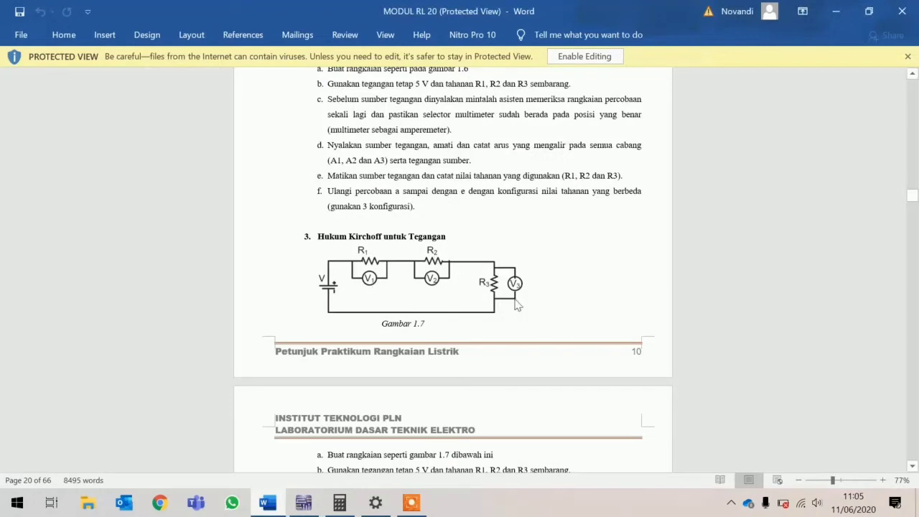
left_click(304, 502)
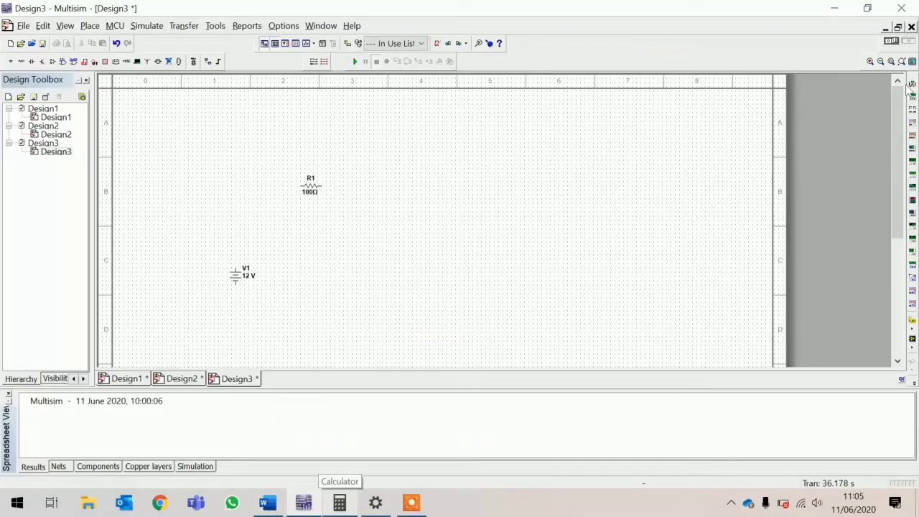
left_click(912, 85)
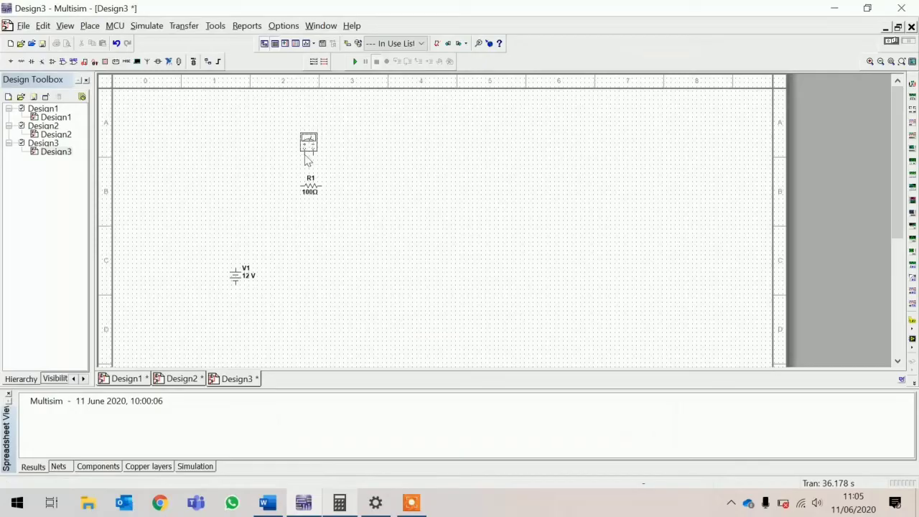
left_click(305, 153)
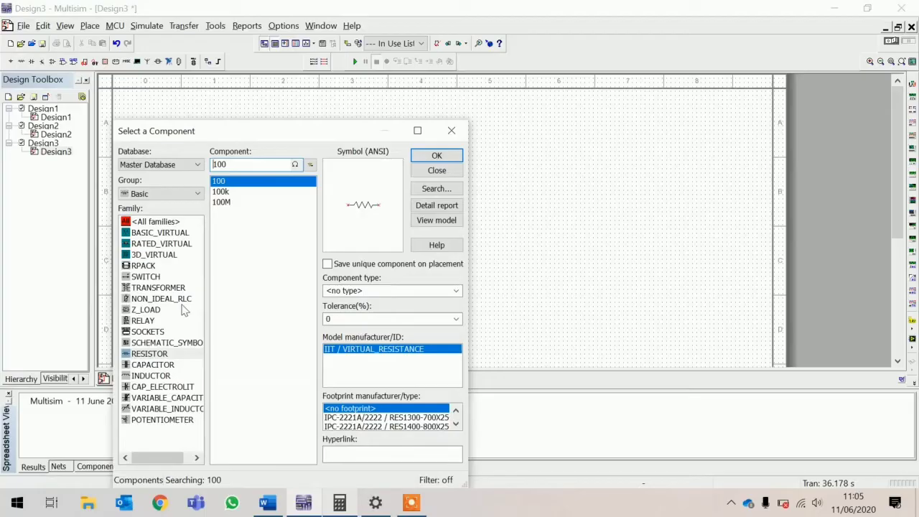
Place a 220 Ω resistor to the right of R1, level with it, and a multimeter directly above the new resistor.
left_click(249, 167)
key("BackSpace")
key("BackSpace")
key("BackSpace")
type("220")
left_click(228, 193)
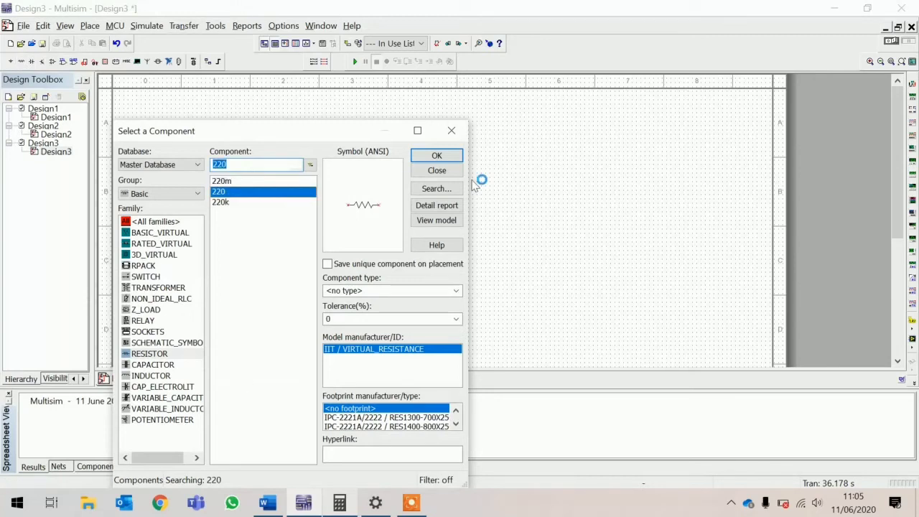
left_click(435, 157)
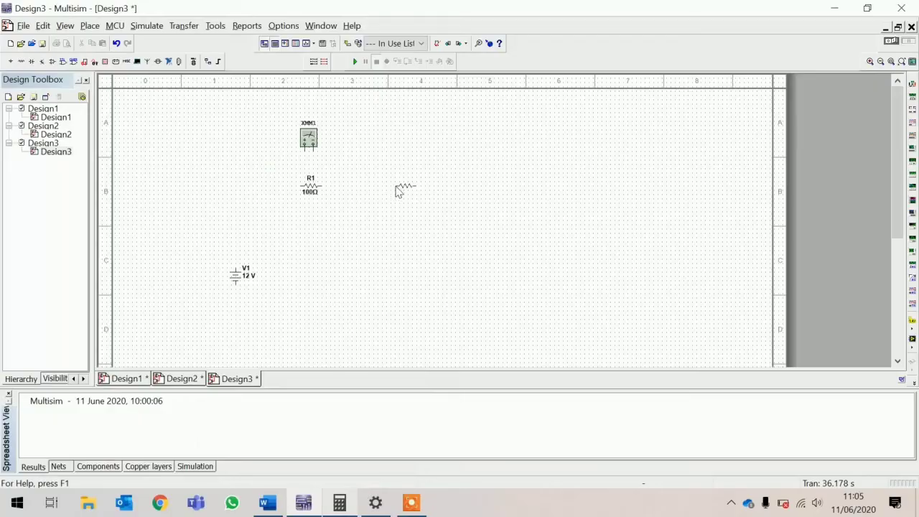
left_click(395, 187)
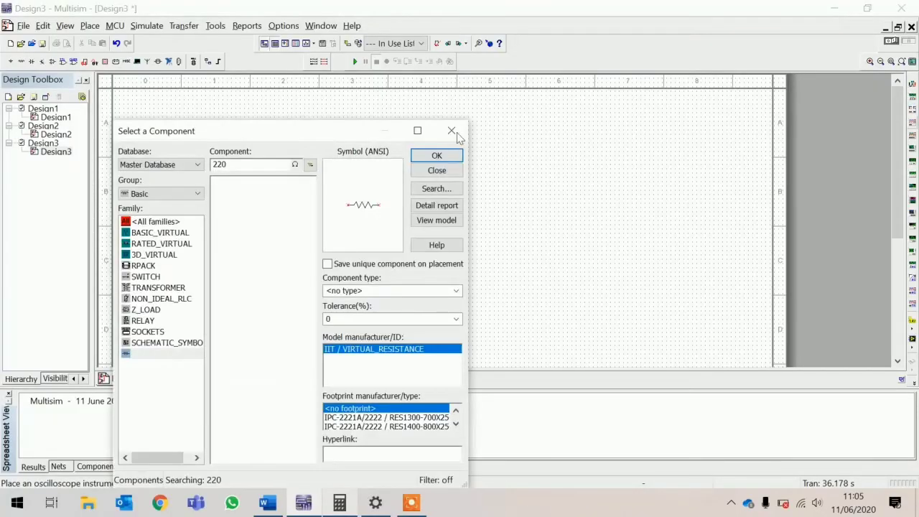
left_click(435, 170)
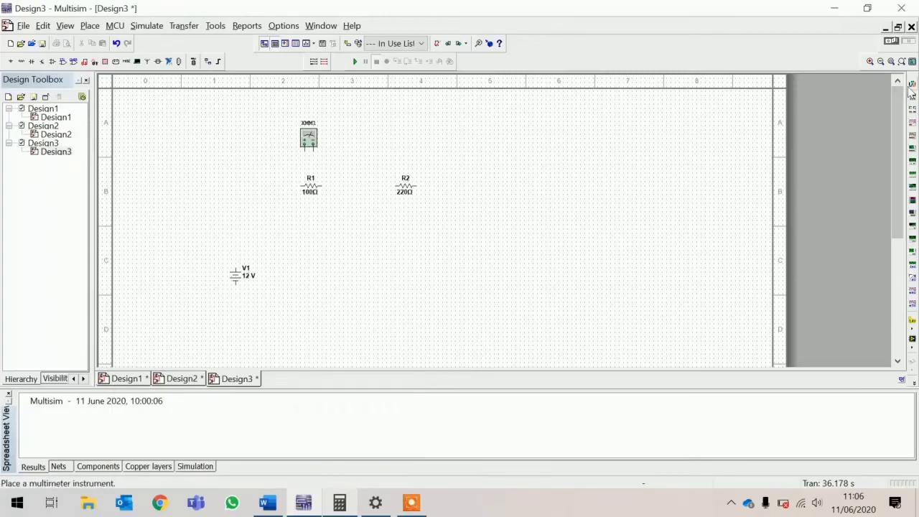
left_click(911, 85)
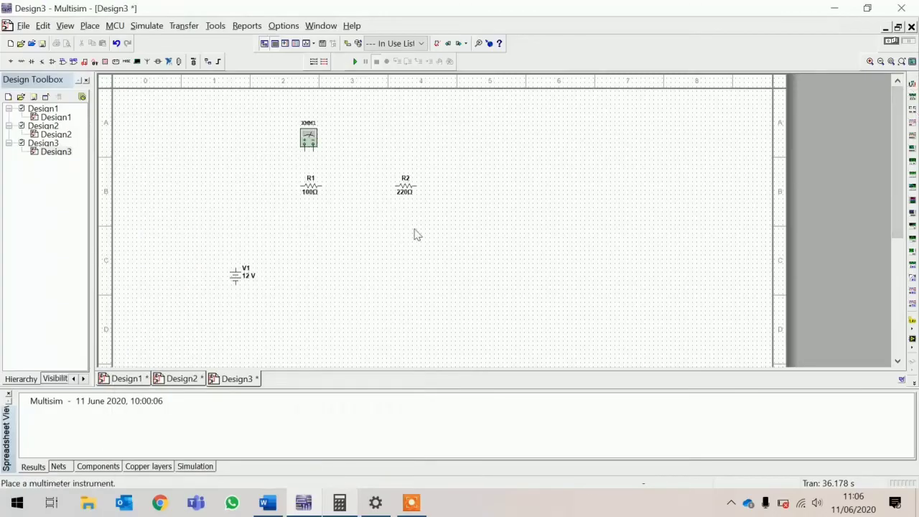
left_click(400, 149)
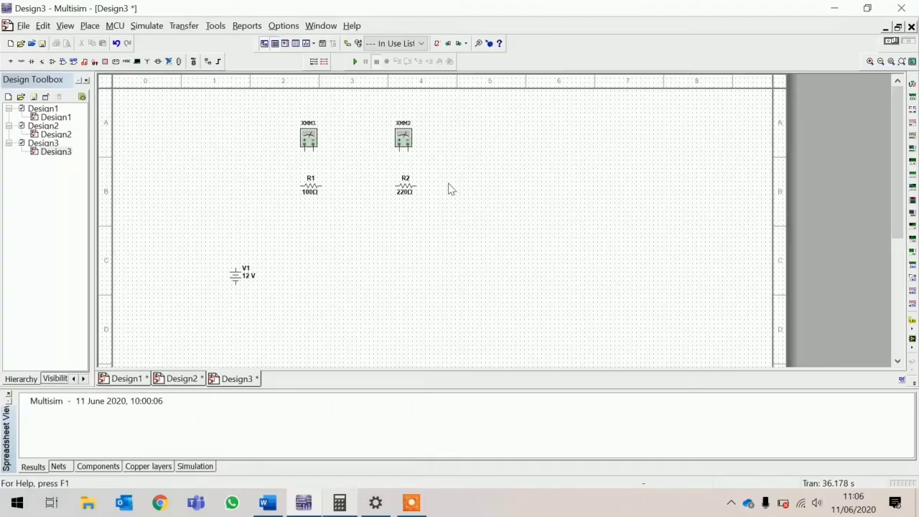
Check Gambar 1.7 in Word, return to Multisim, and place a 330 Ω resistor below and to the right of R2.
left_click(268, 503)
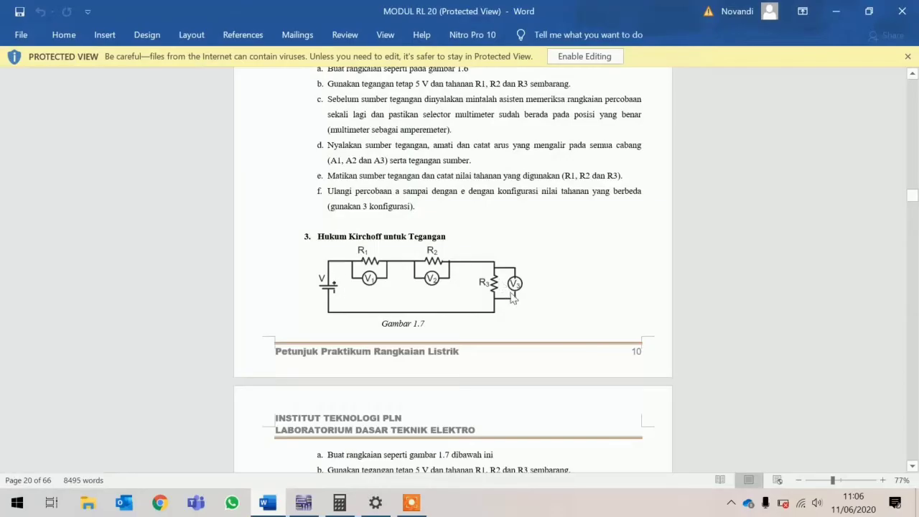
left_click(303, 503)
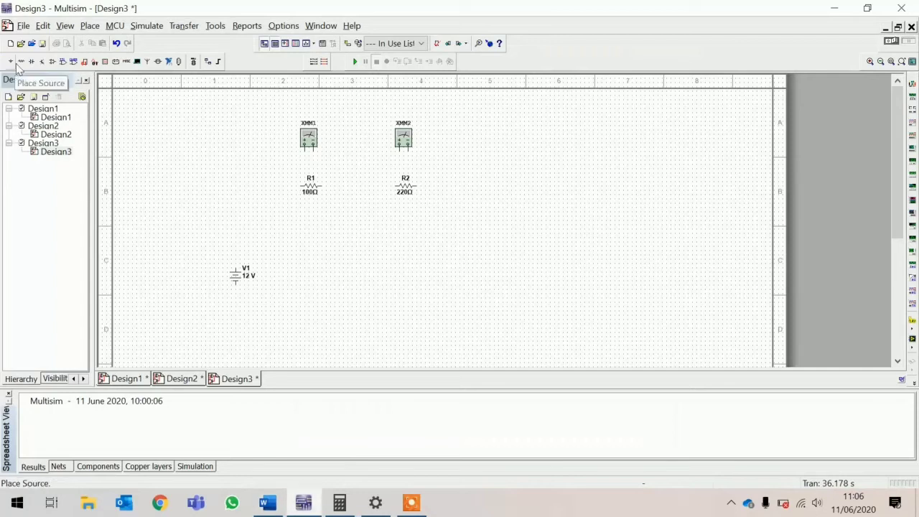
left_click(20, 63)
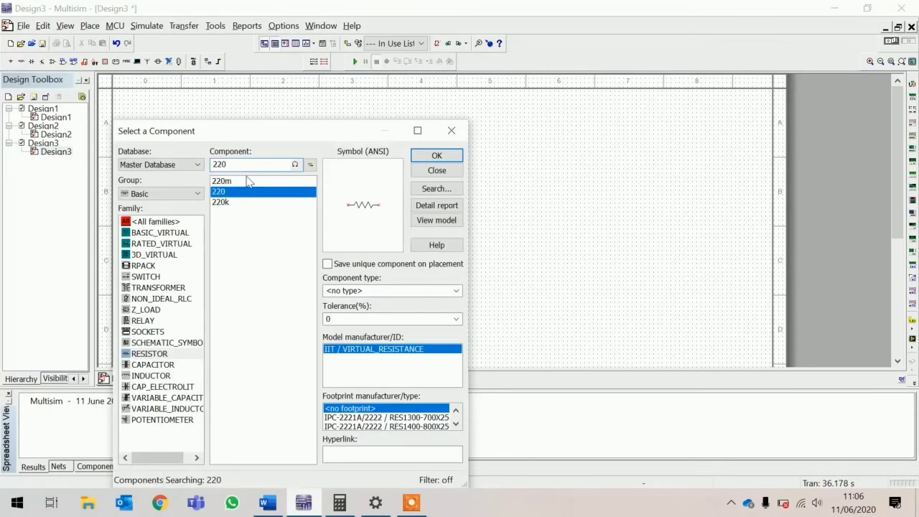
key("BackSpace")
key("BackSpace")
key("BackSpace")
type("330")
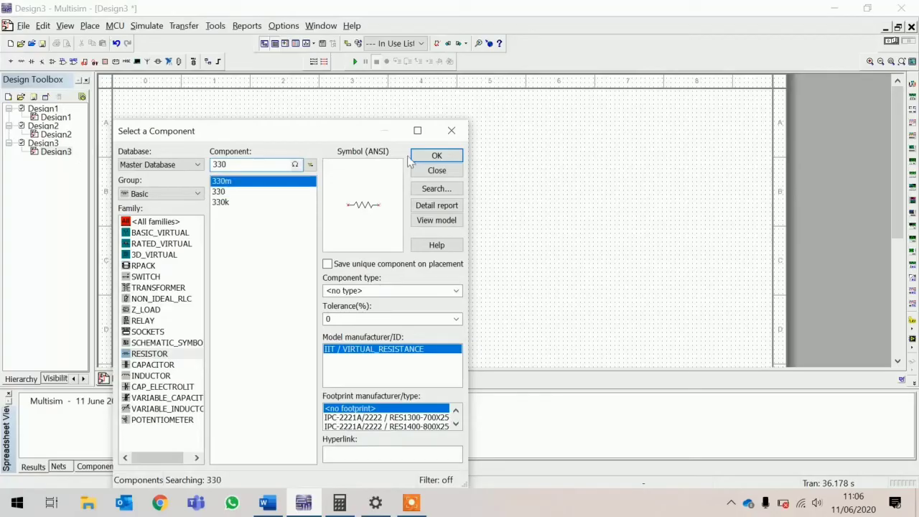
left_click(451, 155)
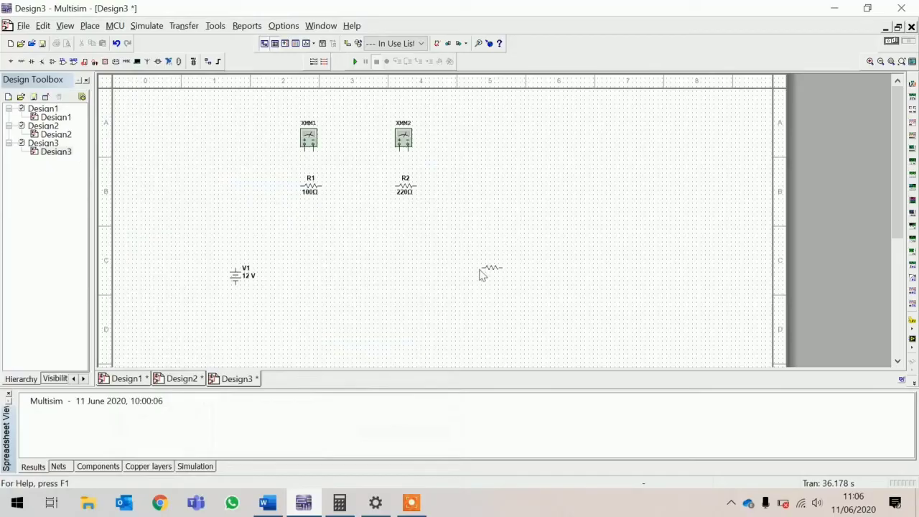
key("Escape")
left_click(489, 261)
left_click(452, 129)
Place a multimeter to the right of R3 and rotate both R3 and this multimeter 90° clockwise.
left_click(912, 84)
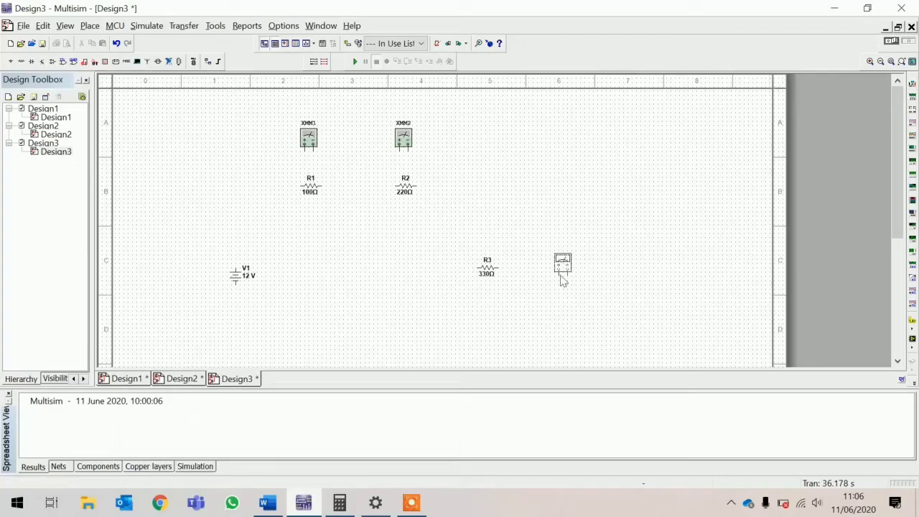
left_click(561, 277)
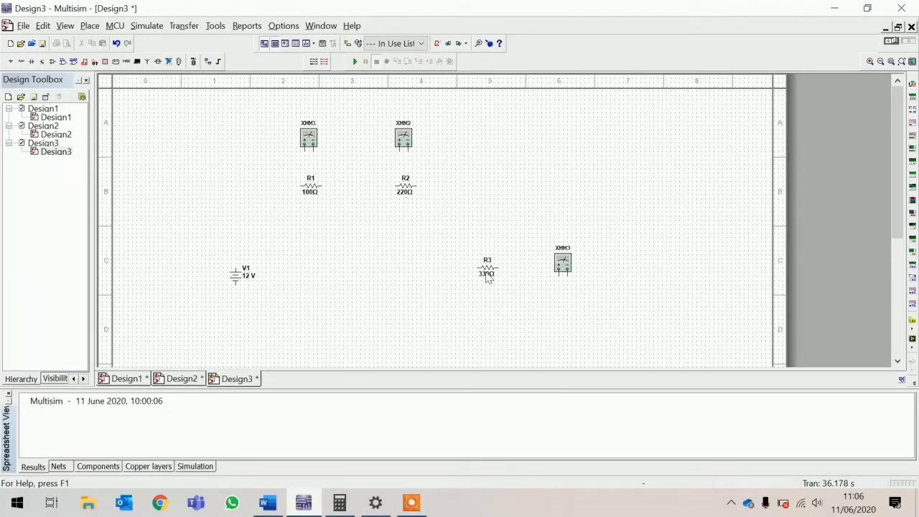
left_click(488, 273)
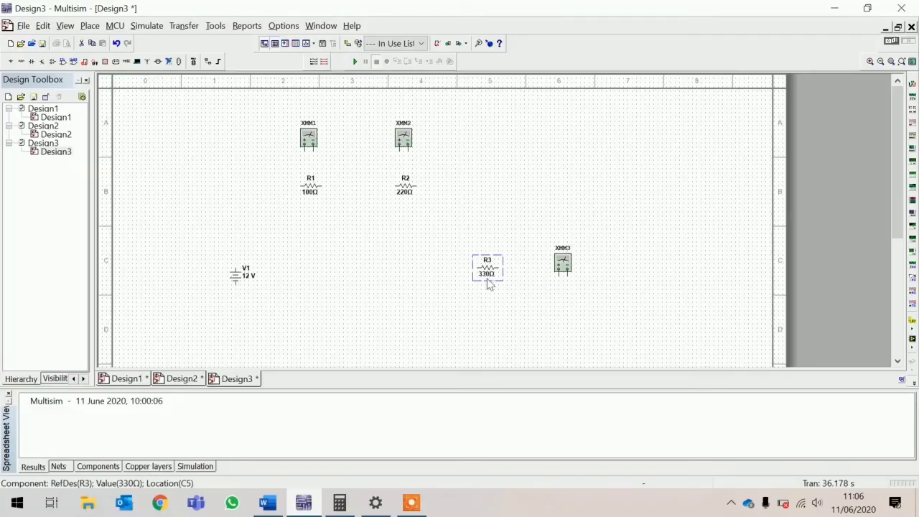
key("ctrl+r")
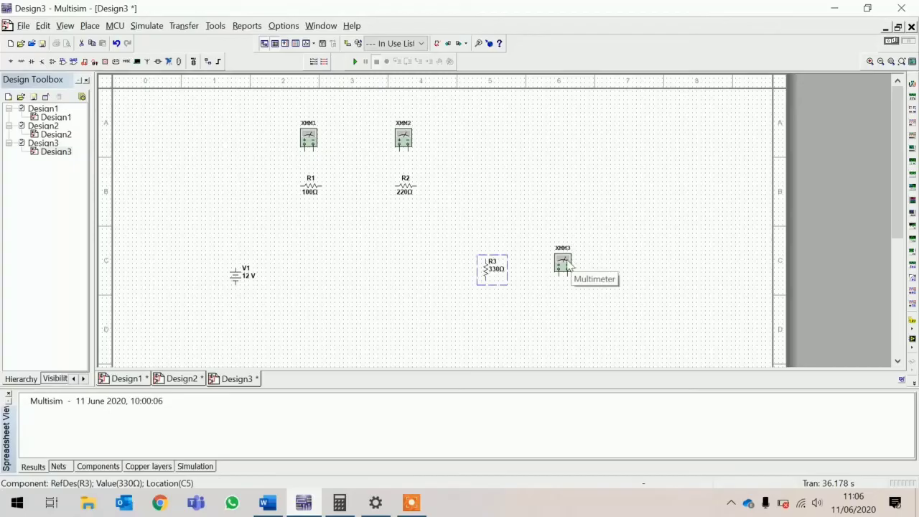
left_click(568, 265)
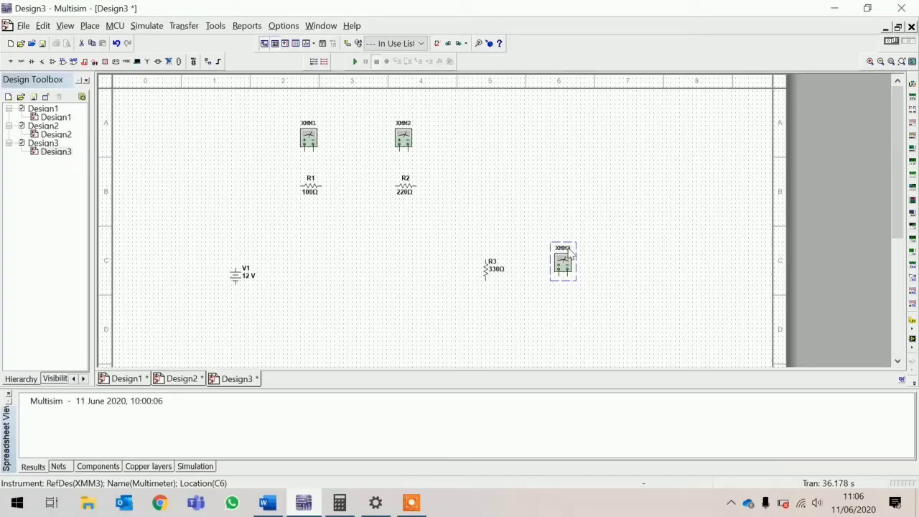
key("ctrl+r")
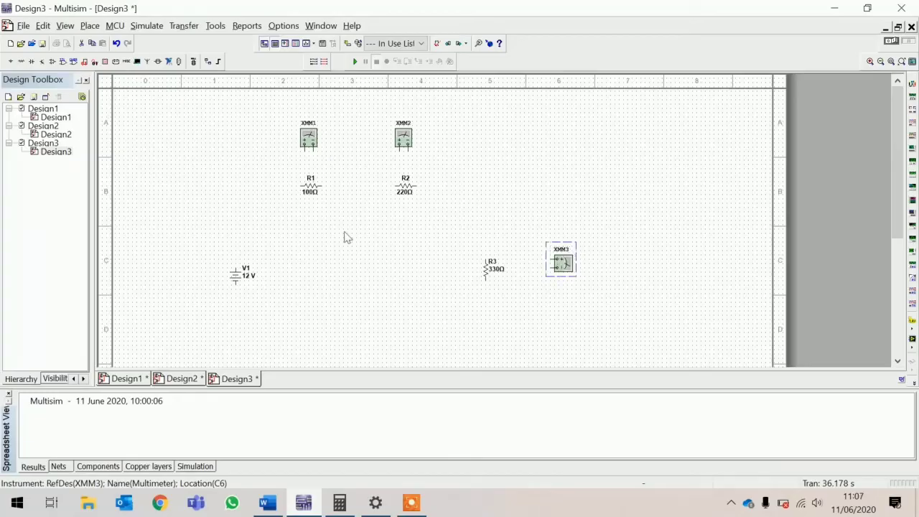
Wire V1's positive terminal to the left end of R1, R1 to R2, and R2 to the upper end of R3.
left_click(238, 275)
left_click(236, 267)
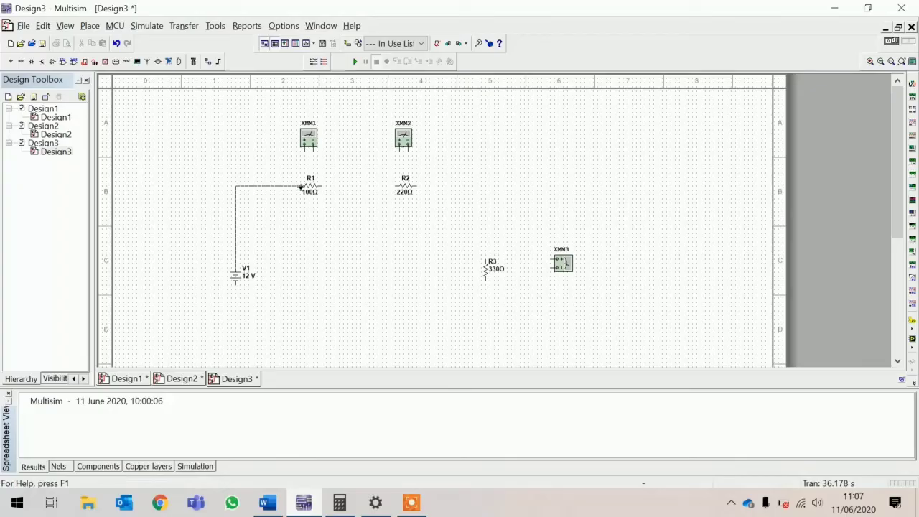
left_click(301, 187)
left_click(325, 187)
left_click(396, 186)
left_click(417, 186)
left_click(487, 258)
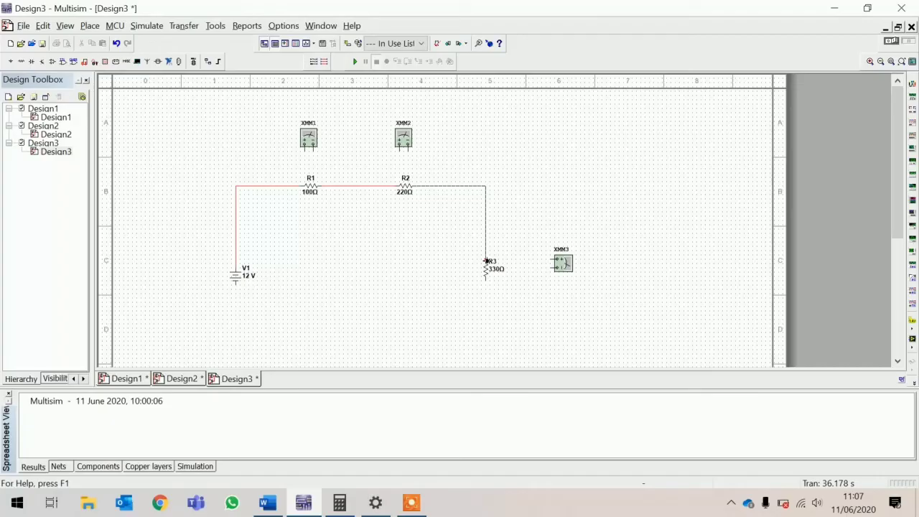
key("Escape")
left_click(486, 260)
Wire V1's negative terminal along the underside of the circuit to the lower end of R3, closing the loop.
left_click(234, 284)
left_click(236, 314)
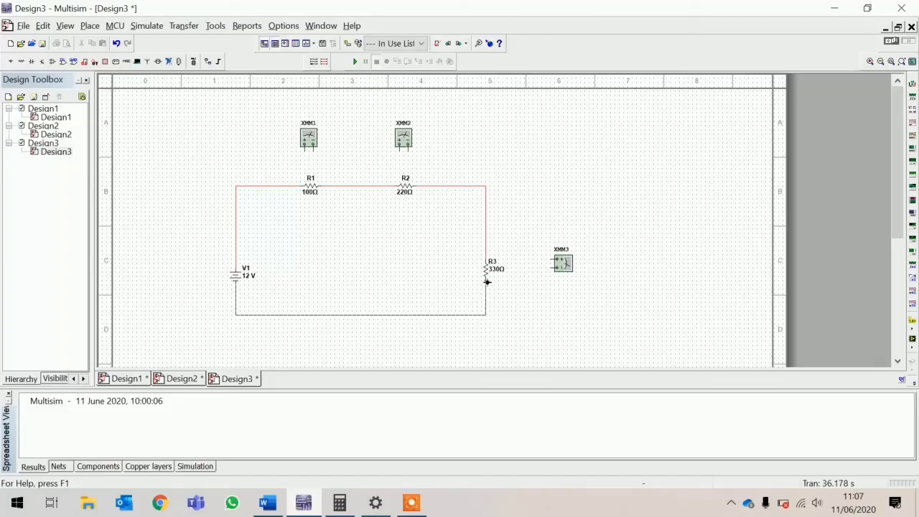
key("Escape")
left_click(488, 283)
Connect the two terminals of multimeter XMM1 across R1, positive on the source side.
left_click(303, 152)
key("Escape")
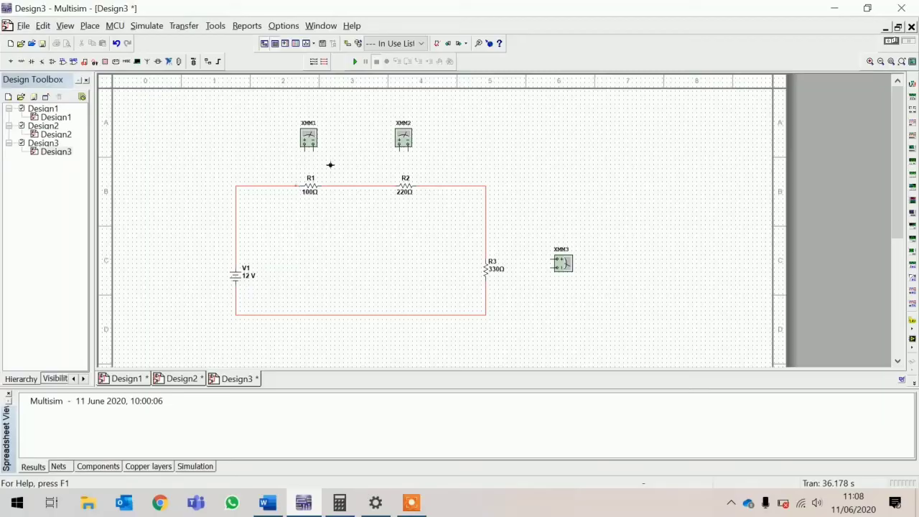
left_click(313, 151)
key("Escape")
Connect the two terminals of multimeter XMM2 across R2, positive on the R1 side, undoing the stray wiring.
left_click(401, 151)
left_click(388, 188)
left_click(410, 151)
key("ctrl+z")
key("ctrl+z")
left_click(409, 152)
left_click(424, 184)
Connect multimeter XMM3 across R3, with its positive terminal at R3's upper end and the negative at the lower end.
left_click(549, 259)
key("Escape")
left_click(551, 264)
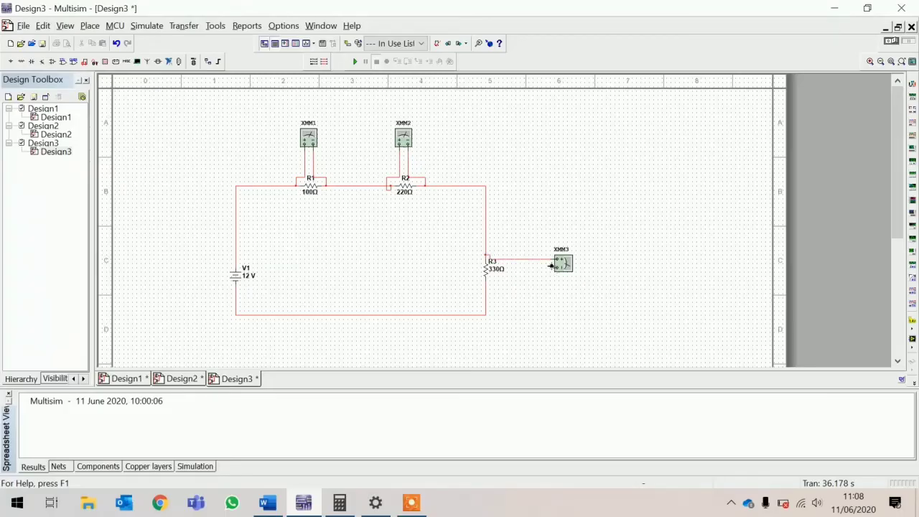
left_click(551, 267)
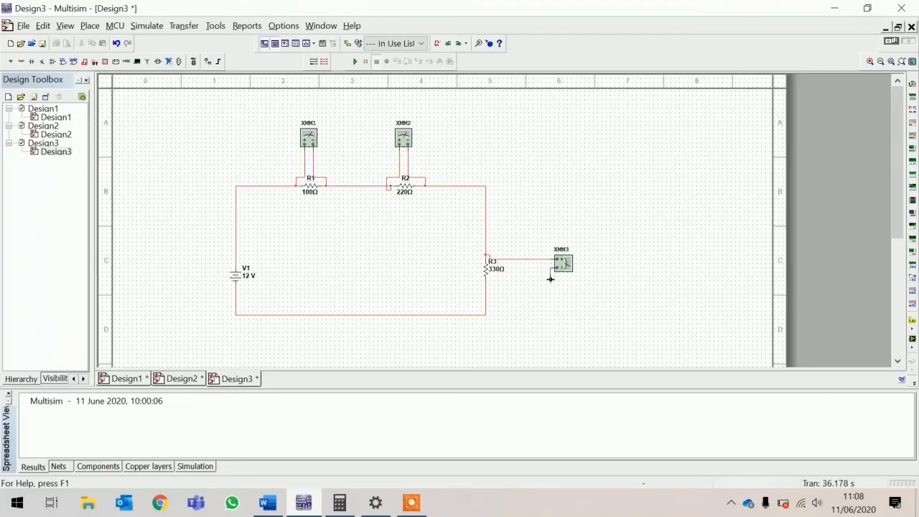
left_click(486, 284)
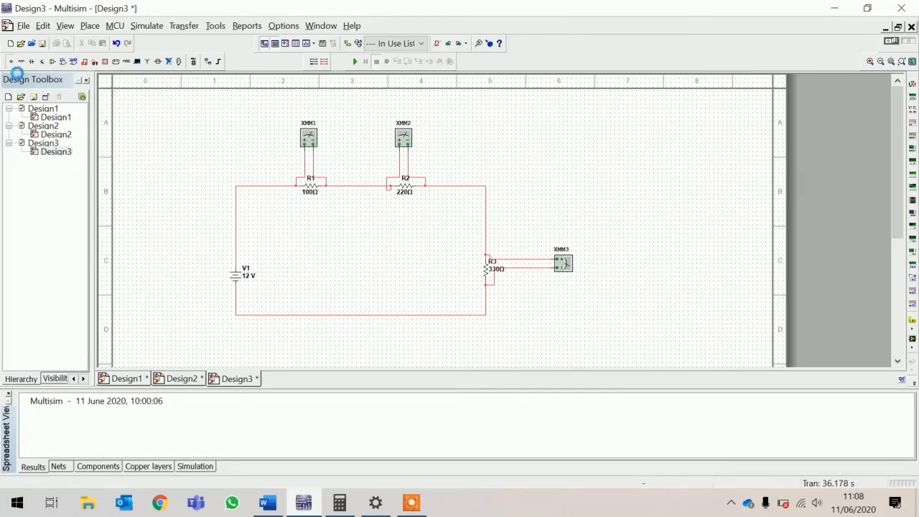
Place a GROUND component from POWER_SOURCES on the loop's lower-left corner, below V1.
left_click(10, 62)
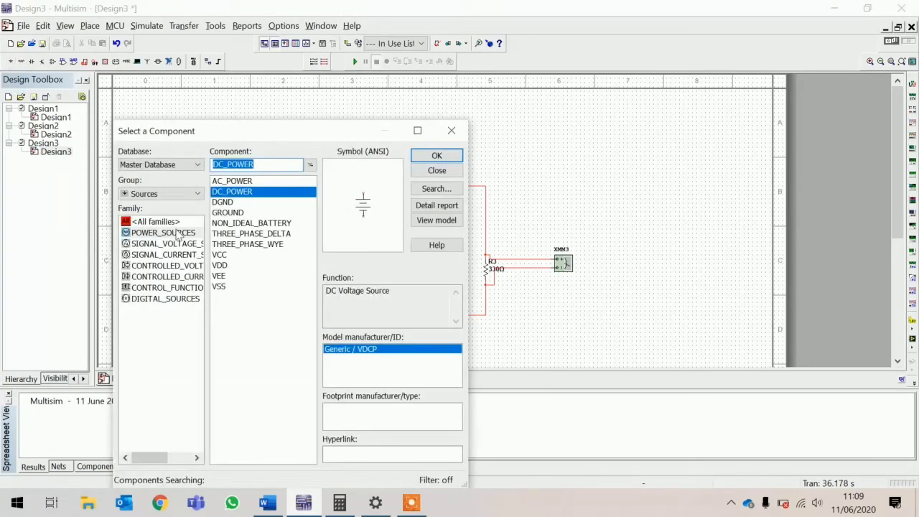
left_click(223, 213)
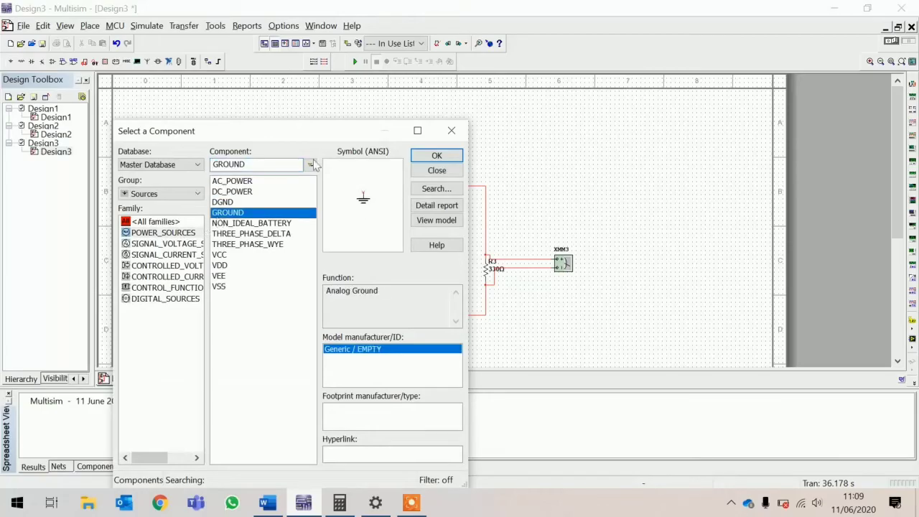
left_click(437, 171)
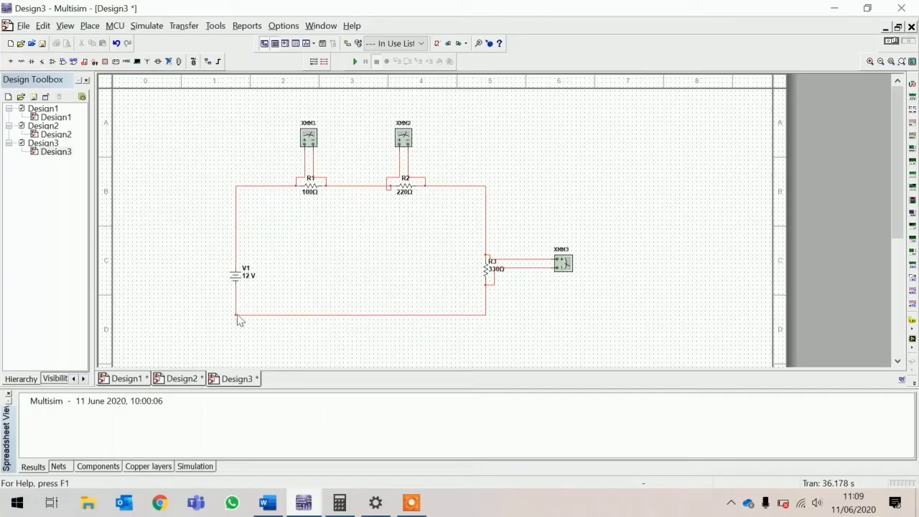
key("ctrl+w")
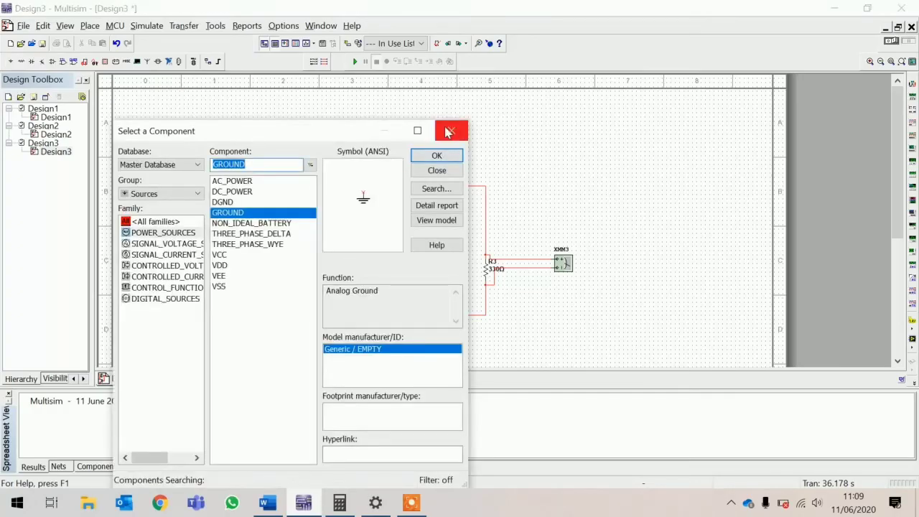
left_click(449, 131)
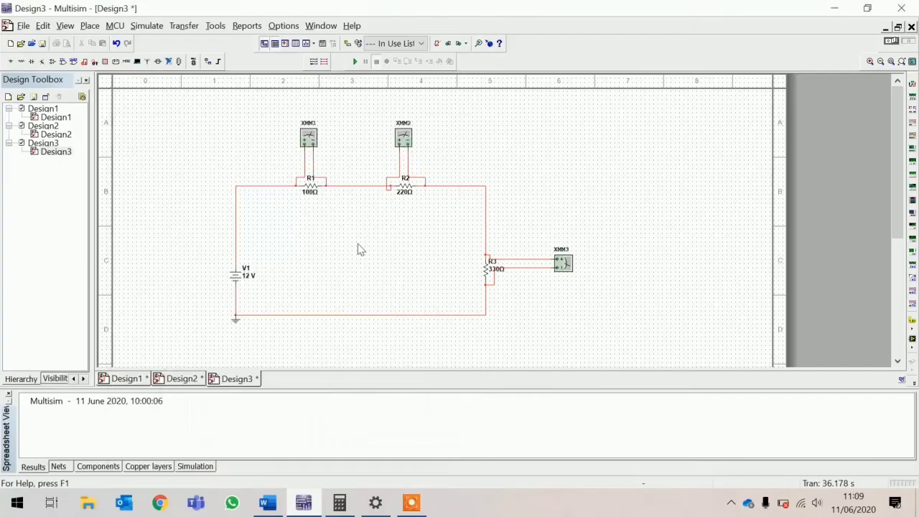
Check the Hukum Kirchoff untuk Tegangan table in Word, return to Multisim, and set V1's voltage to 5 V.
left_click(267, 502)
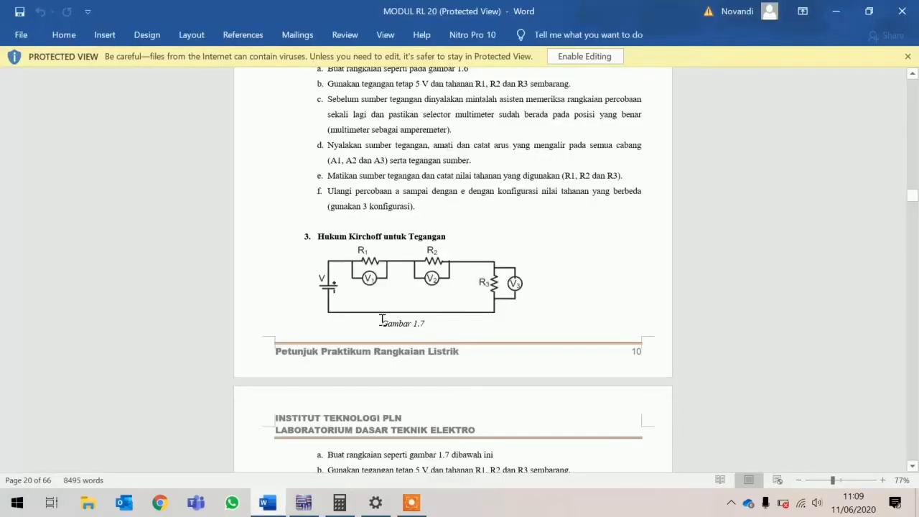
scroll(359, 319, "down", 5)
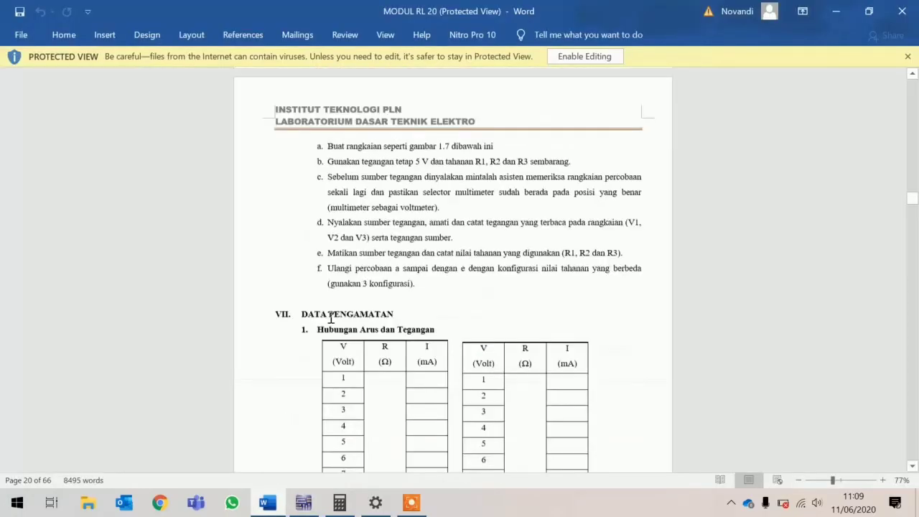
scroll(332, 319, "down", 4)
scroll(352, 312, "down", 5)
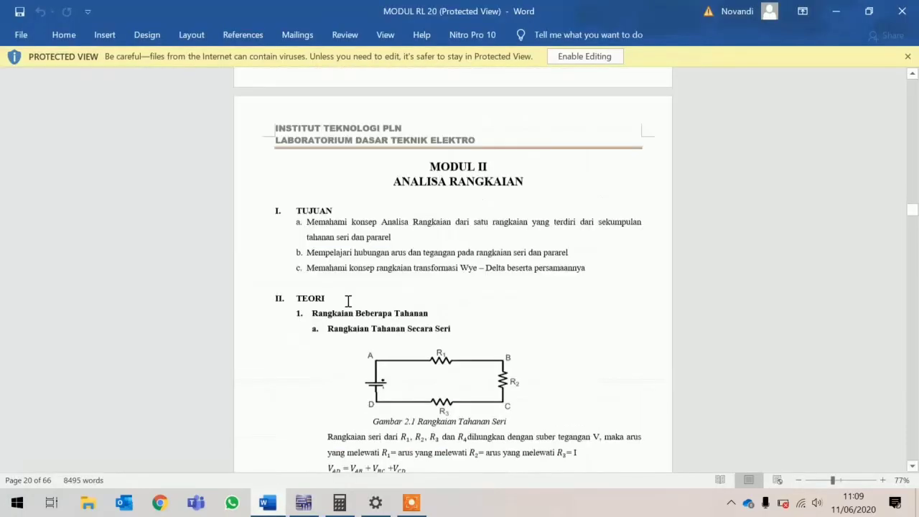
scroll(349, 301, "up", 9)
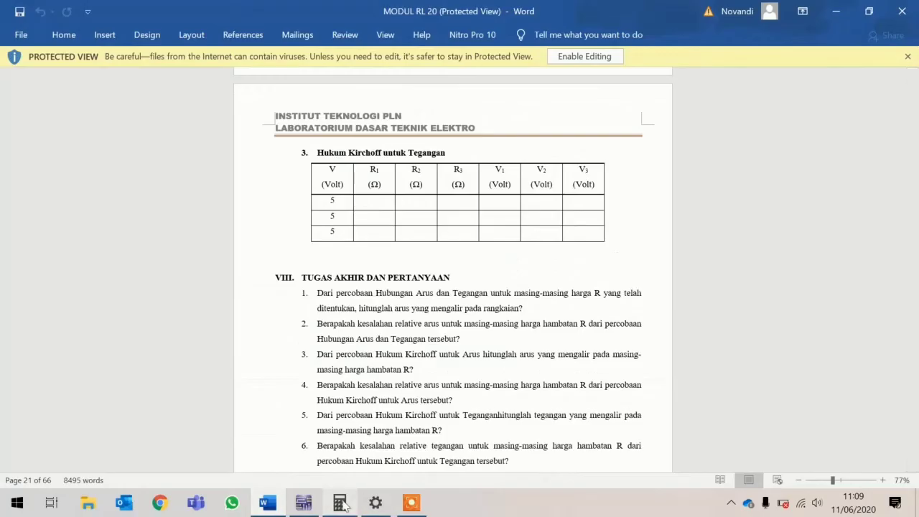
left_click(303, 503)
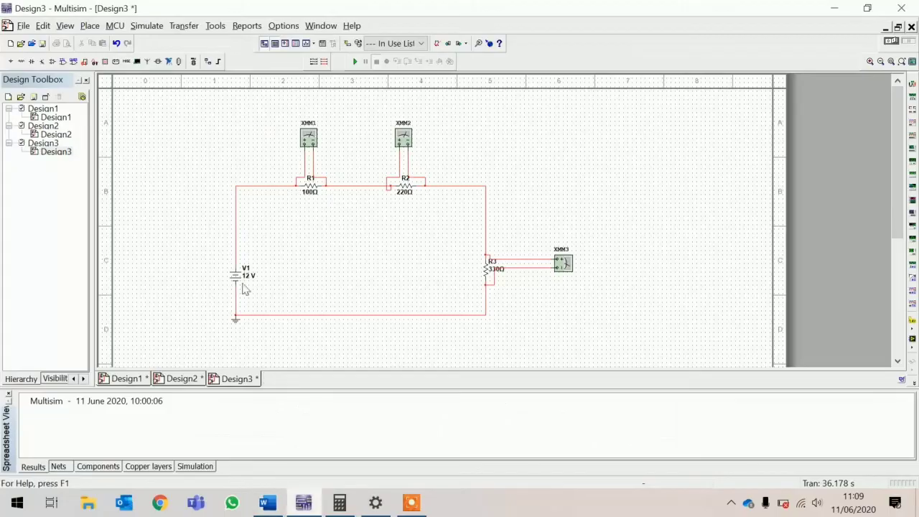
left_click(244, 282)
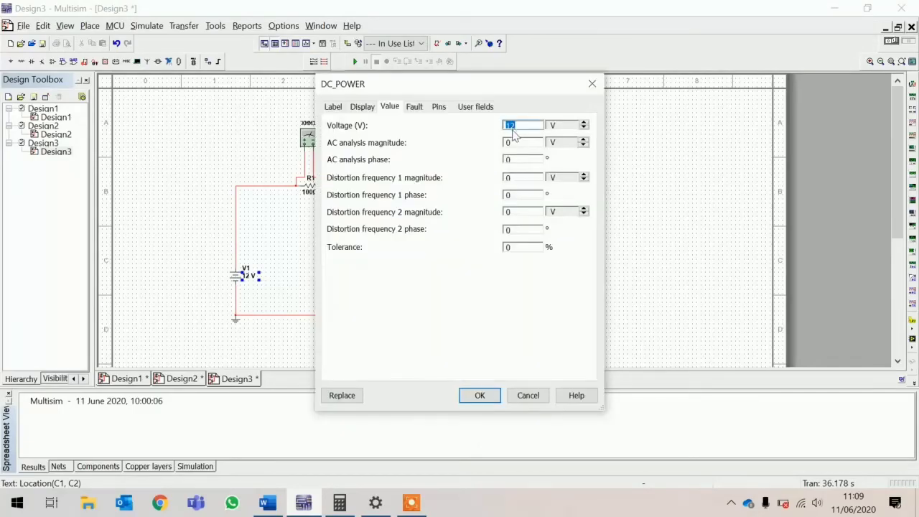
type("5")
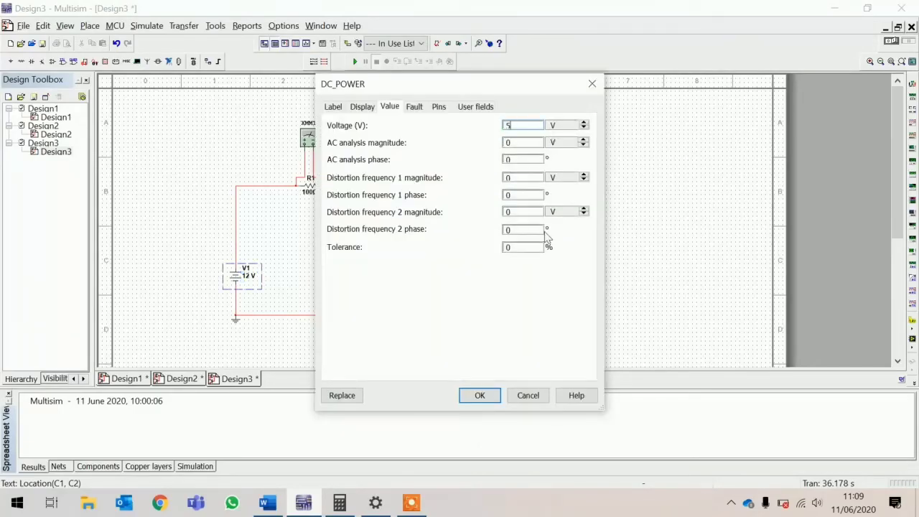
left_click(480, 395)
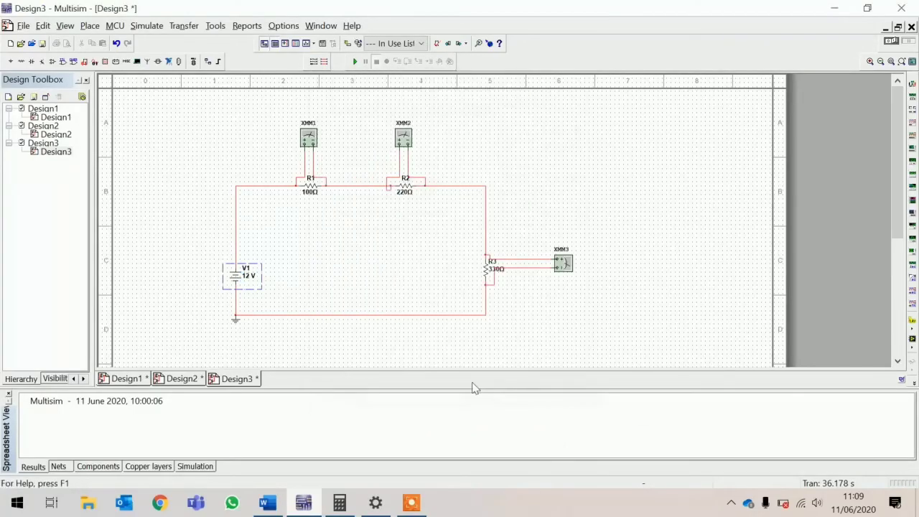
left_click(297, 242)
Check that multimeters XMM1, XMM2 and XMM3 are each set to DC voltage, closing each display after checking.
double_click(309, 143)
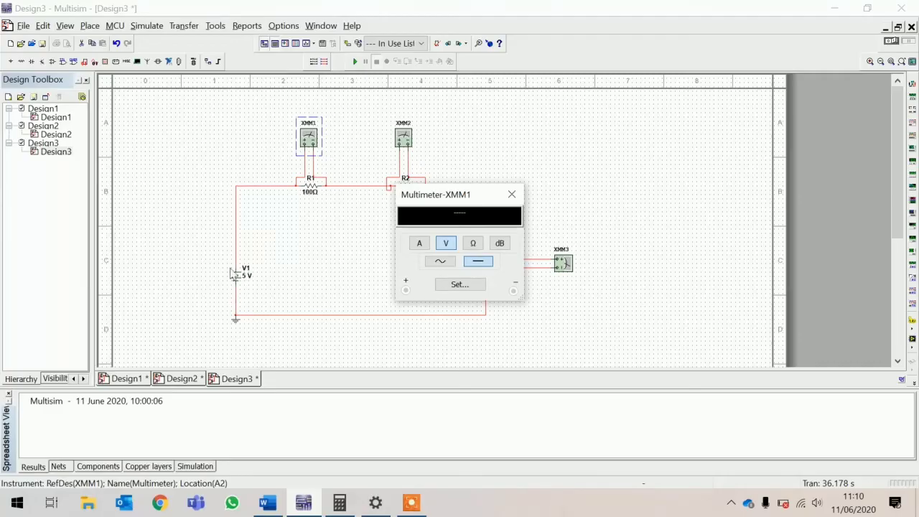
left_click(512, 194)
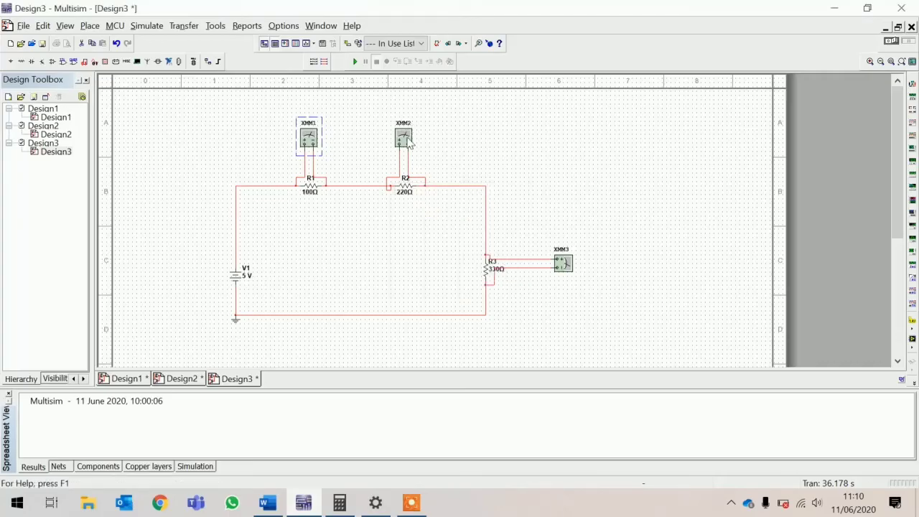
double_click(405, 138)
left_click(407, 142)
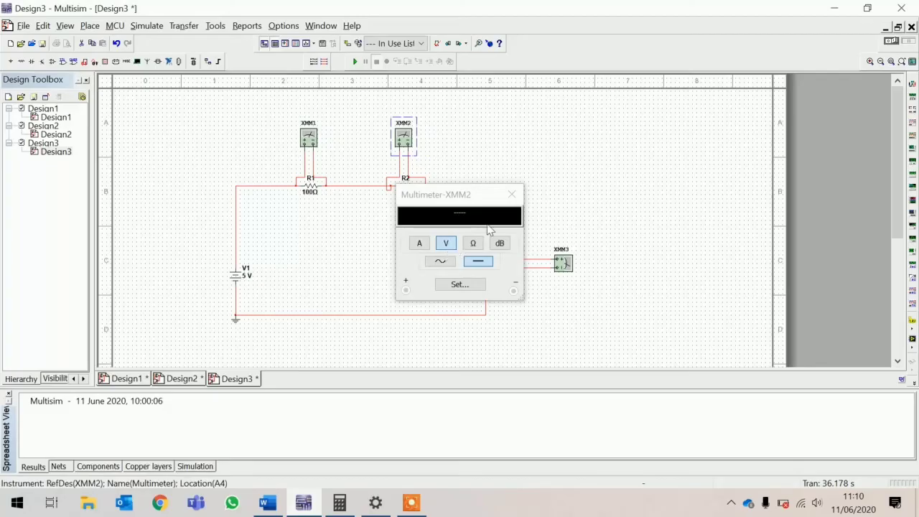
left_click(512, 196)
double_click(566, 265)
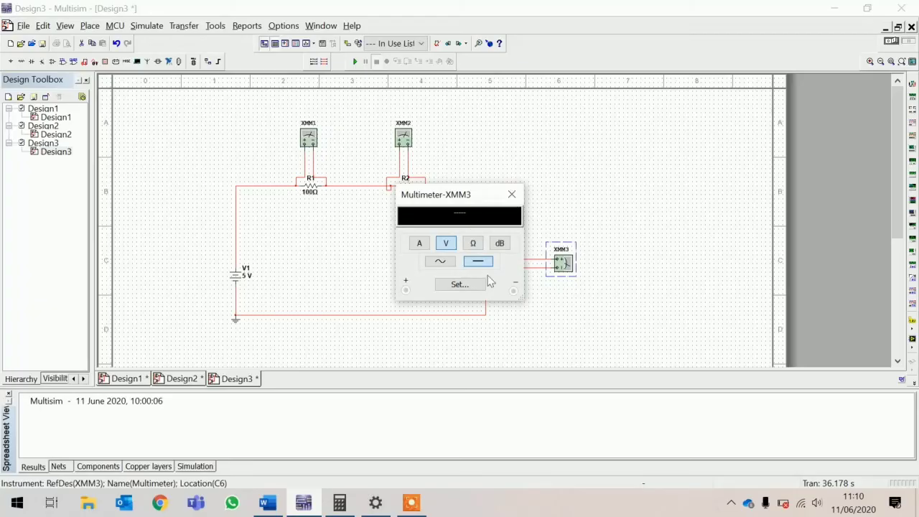
left_click(520, 198)
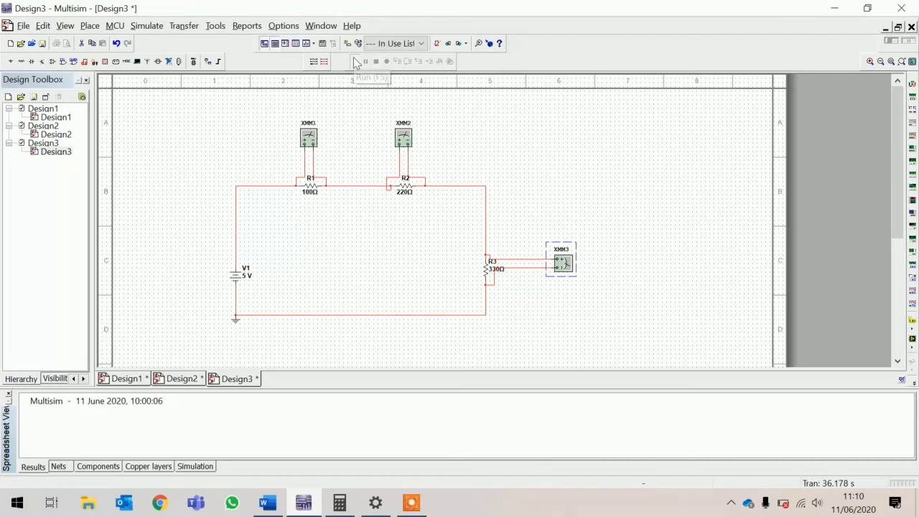
Run the simulation of the Design3 circuit.
key("F5")
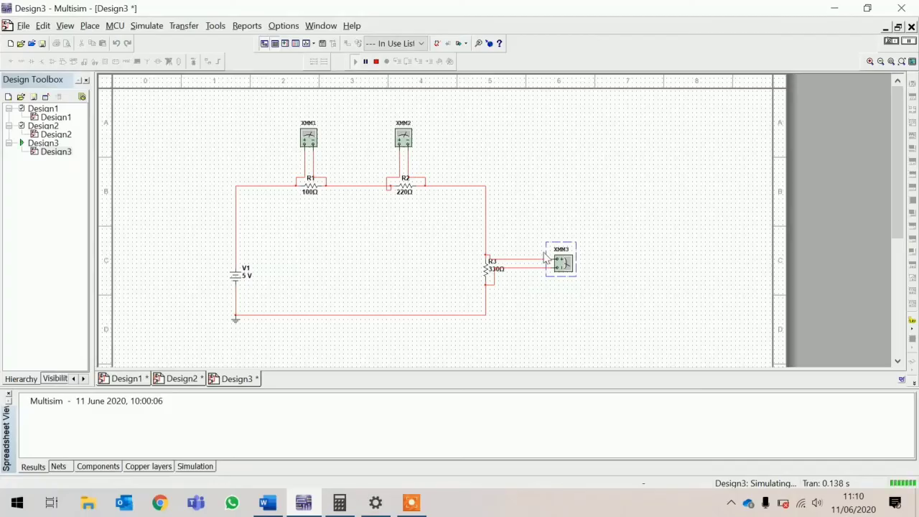
scroll(540, 234, "down", 1)
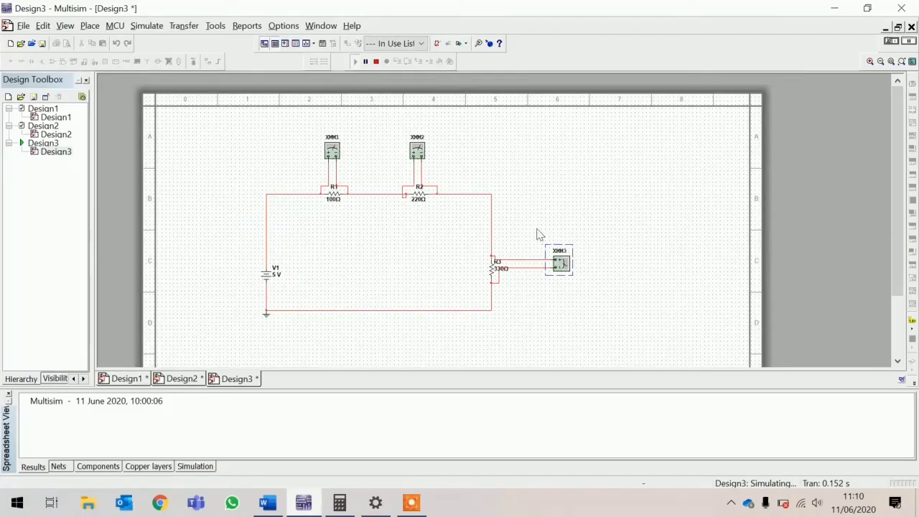
scroll(319, 236, "down", 1)
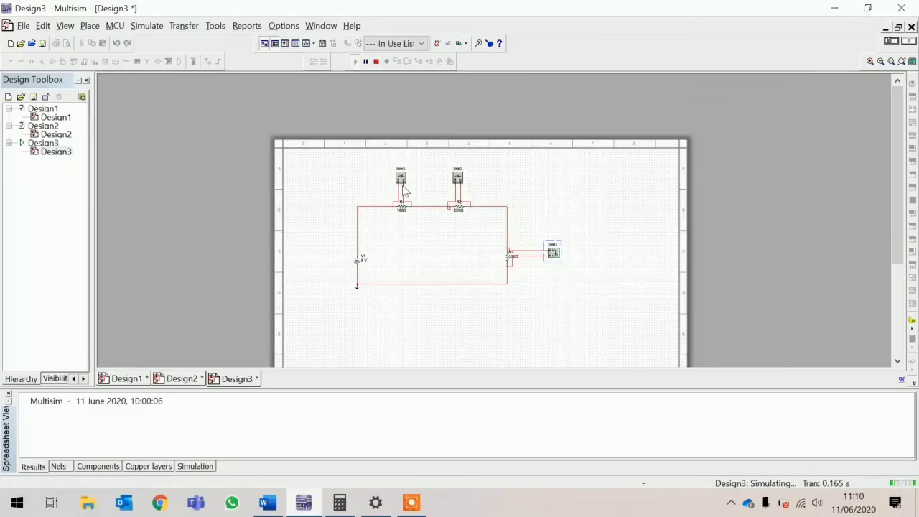
scroll(404, 189, "up", 1)
scroll(404, 189, "up", 3)
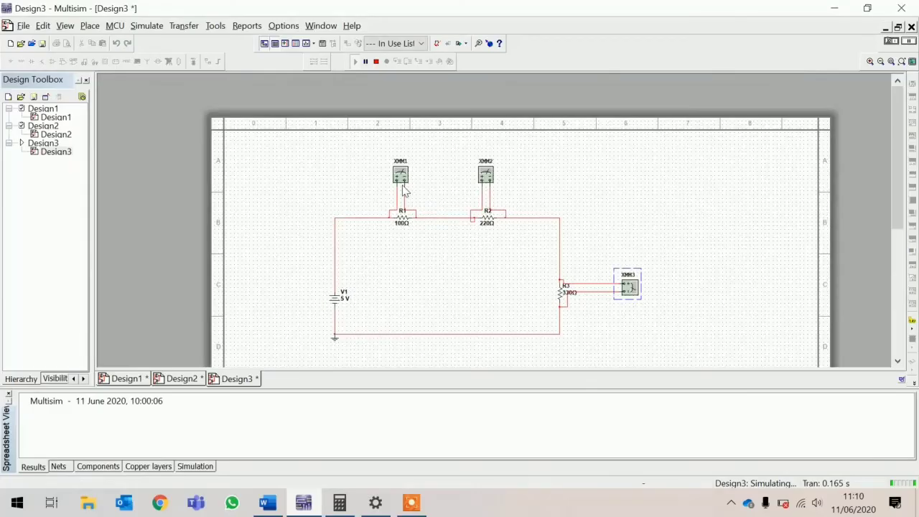
Show XMM1's voltage reading, move its display to the right of XMM2, and open XMM2's reading.
left_click(405, 171)
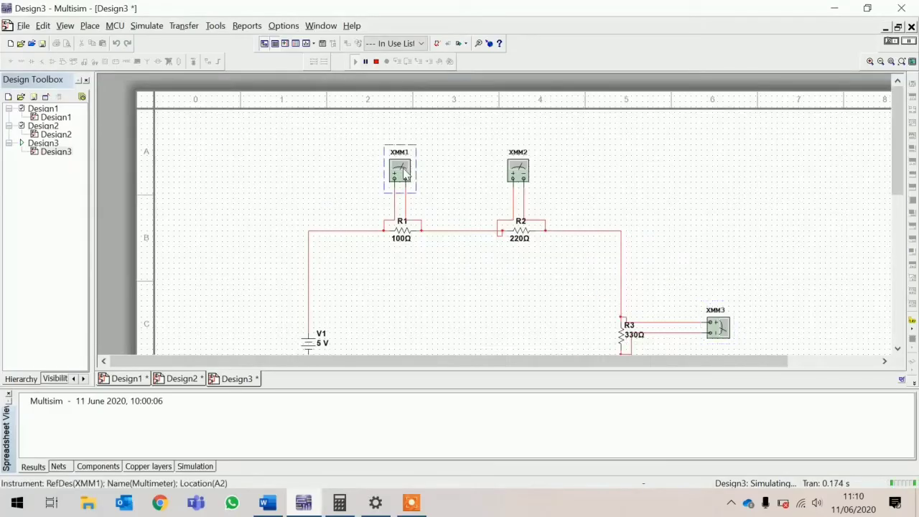
double_click(404, 170)
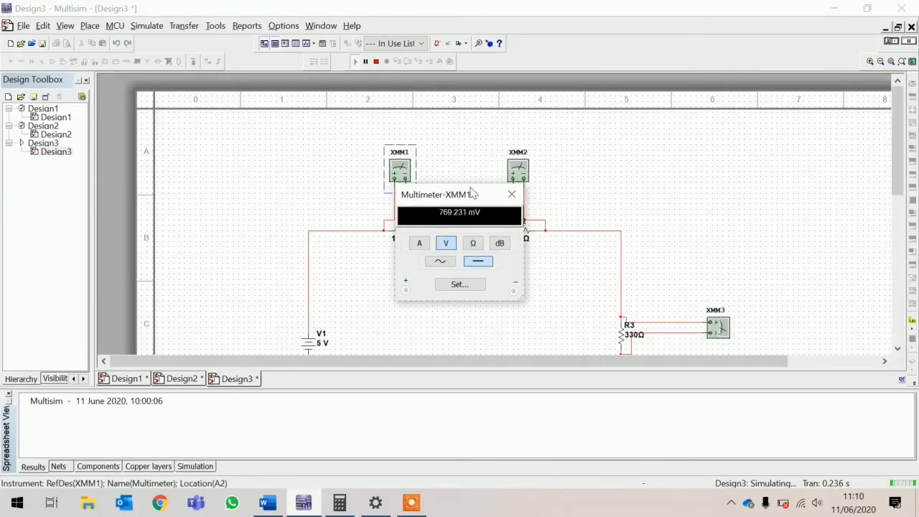
left_click_drag(472, 191, 593, 152)
left_click_drag(629, 121, 649, 113)
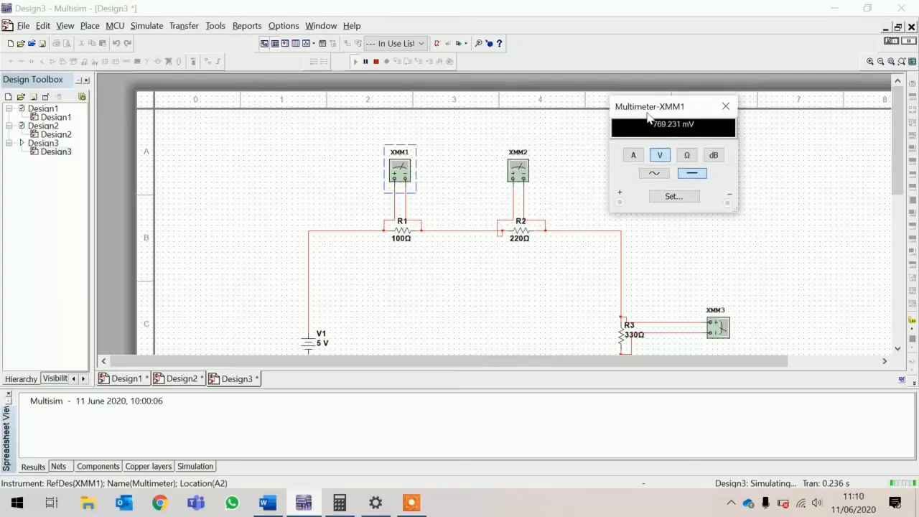
scroll(512, 170, "down", 1)
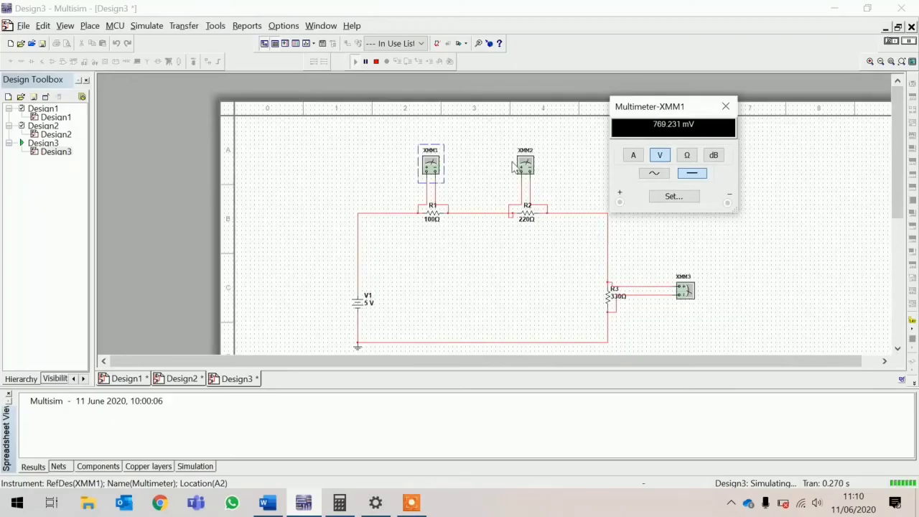
left_click_drag(676, 116, 676, 120)
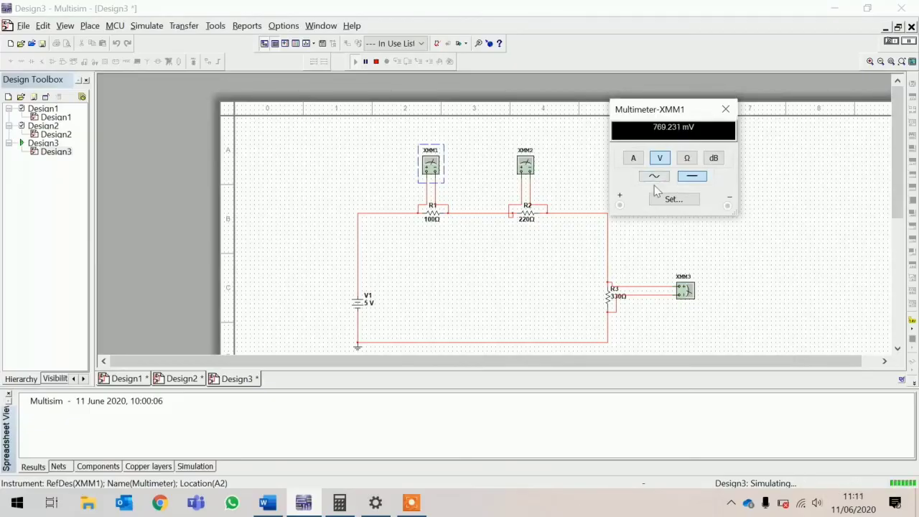
double_click(527, 164)
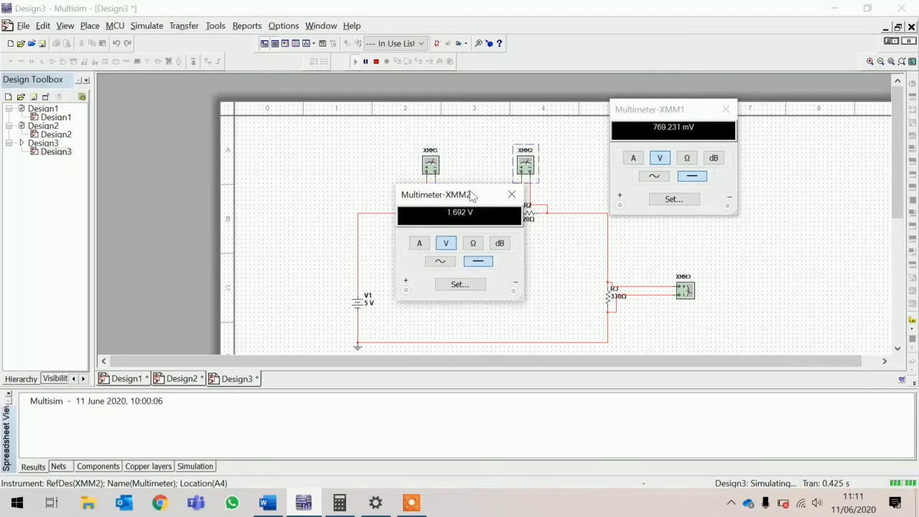
Move XMM2's display to the right of XMM1's, then open XMM3's voltage reading and place its display below XMM2's.
left_click_drag(471, 189, 833, 112)
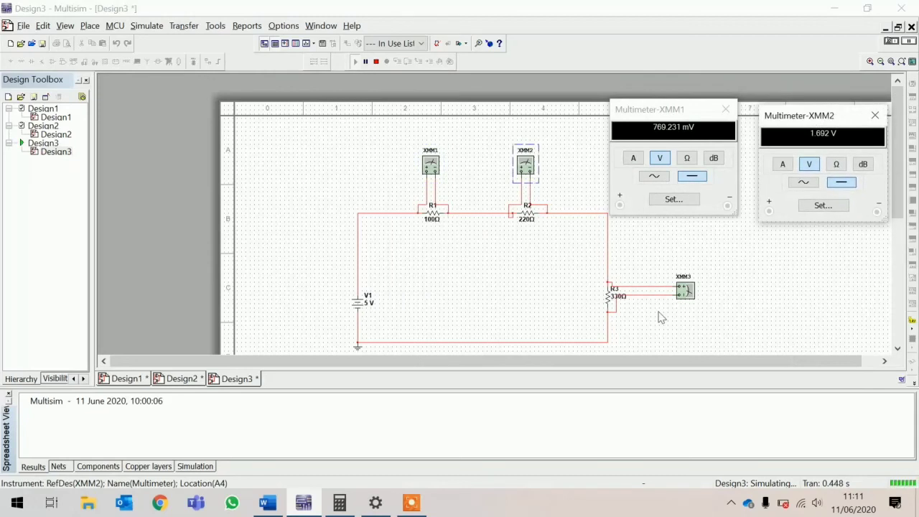
left_click(666, 282)
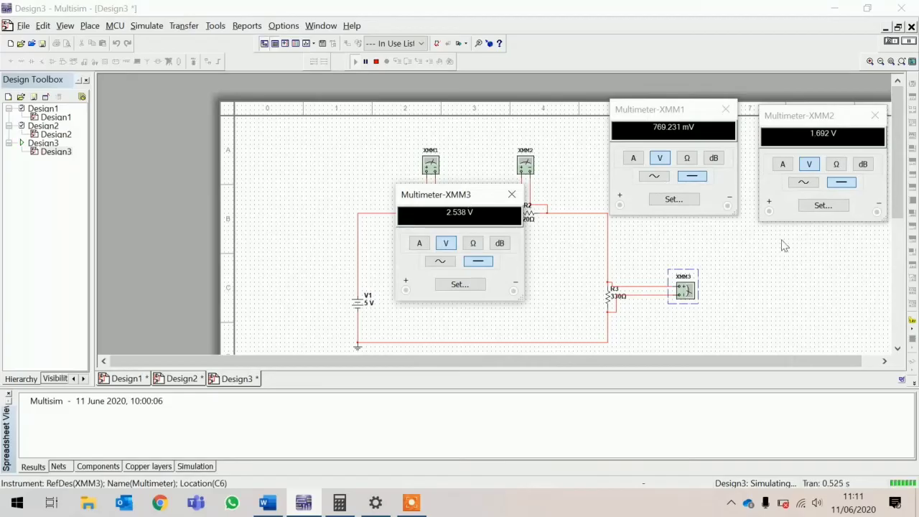
left_click_drag(785, 245, 826, 248)
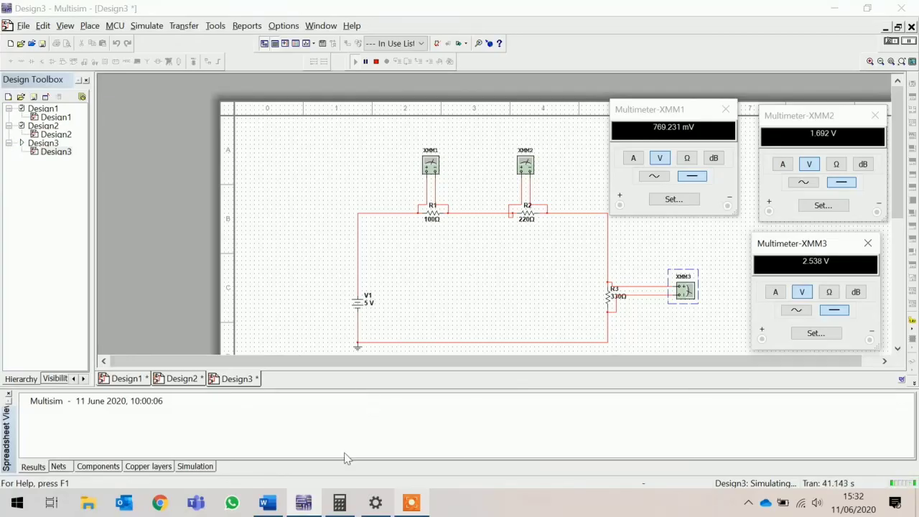
Switch to Calculator, clear the previous result, and enter XMM1's voltage in volts as 0,769231.
left_click(338, 504)
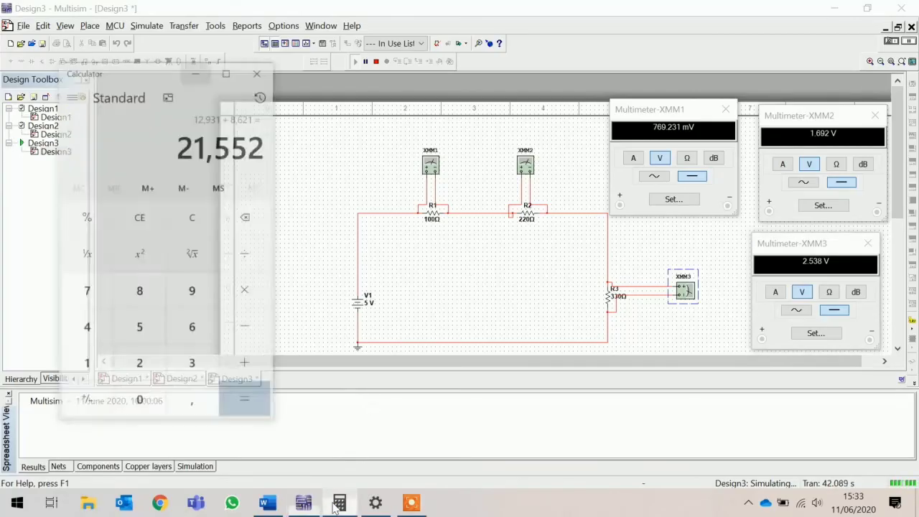
left_click(125, 195)
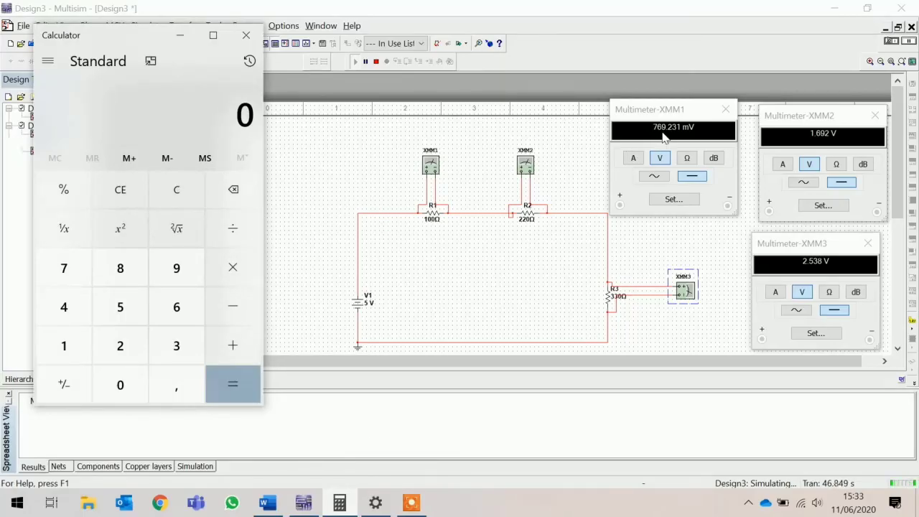
left_click(170, 390)
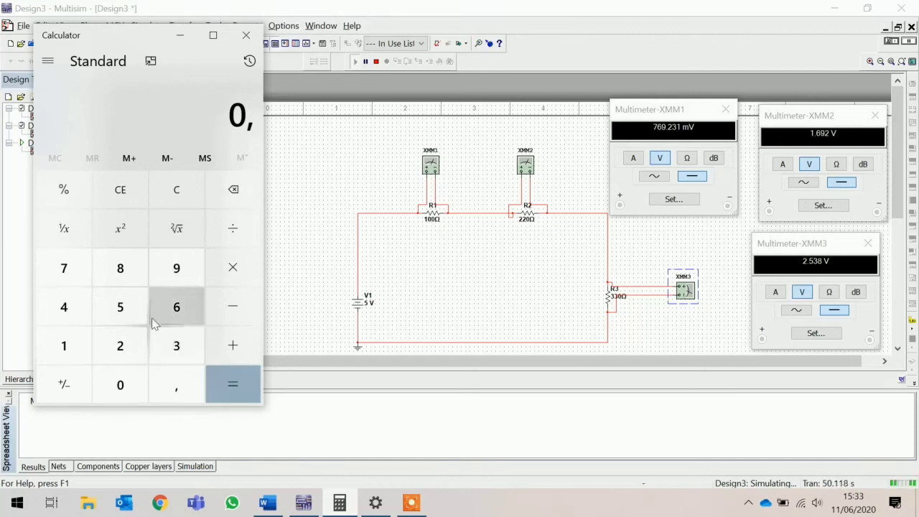
left_click(66, 274)
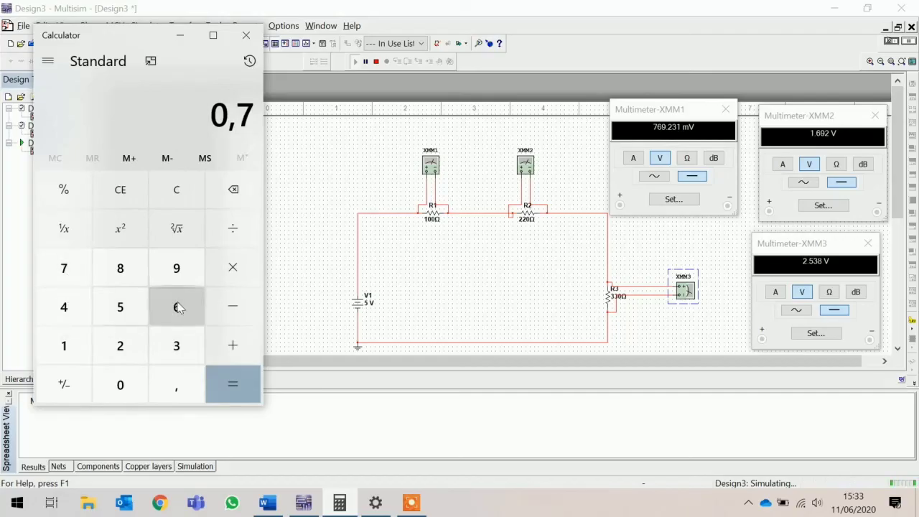
left_click(185, 307)
left_click(180, 267)
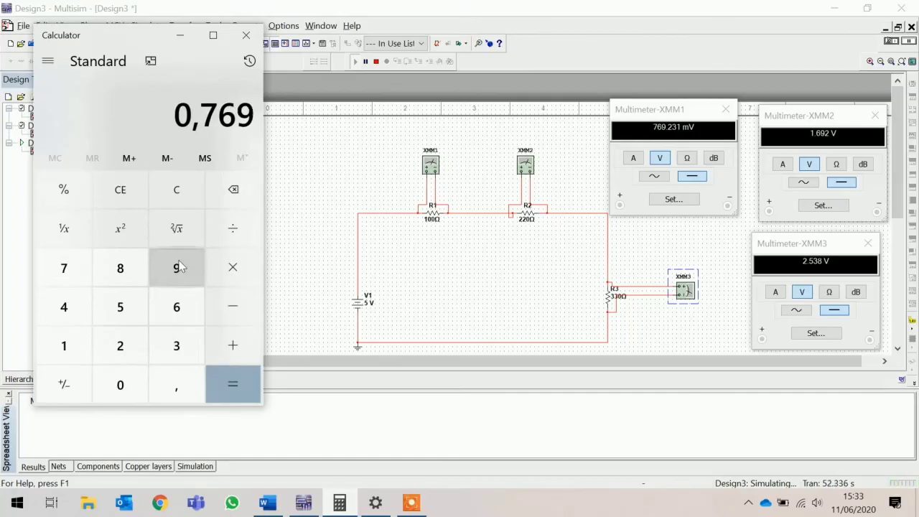
left_click(124, 344)
left_click(162, 345)
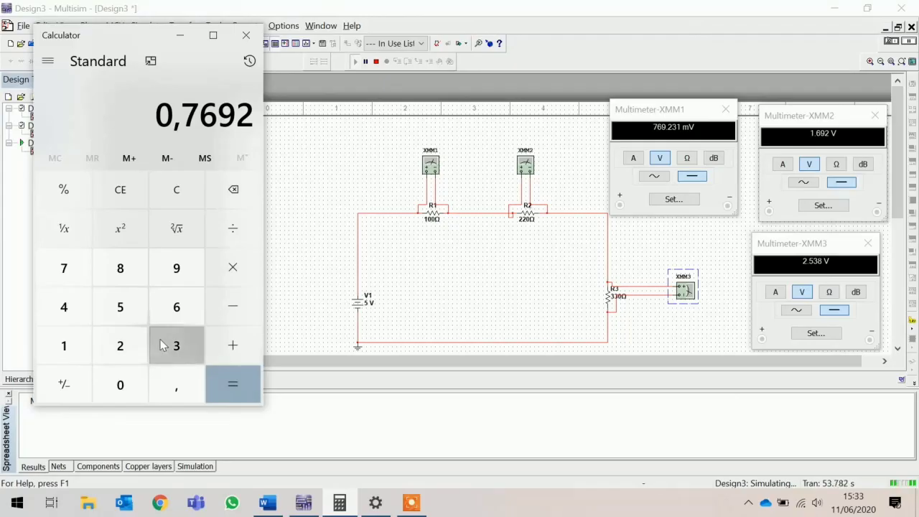
left_click(70, 336)
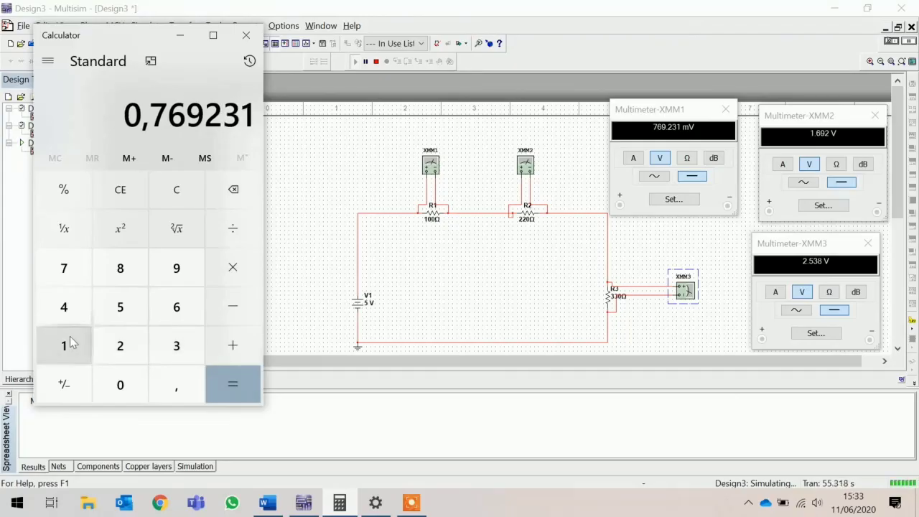
Add XMM2's voltage of 1,692 to the calculation.
left_click(237, 347)
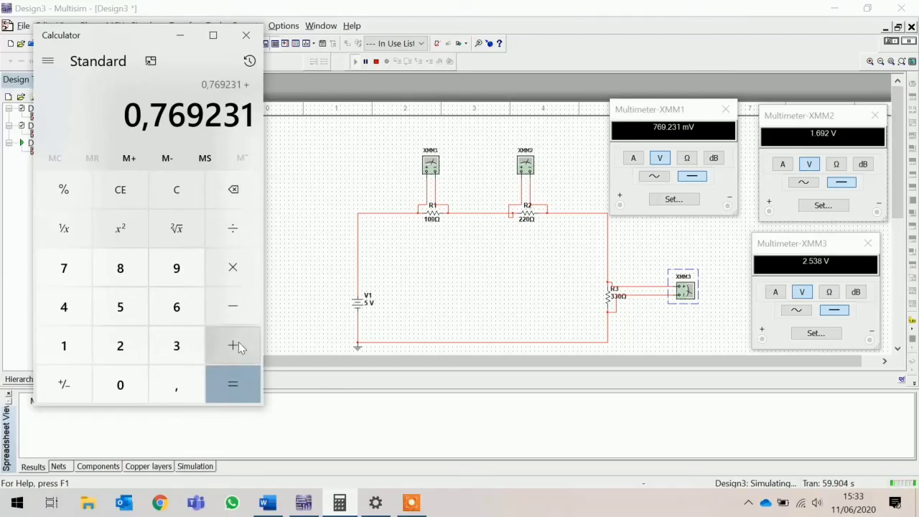
left_click(75, 342)
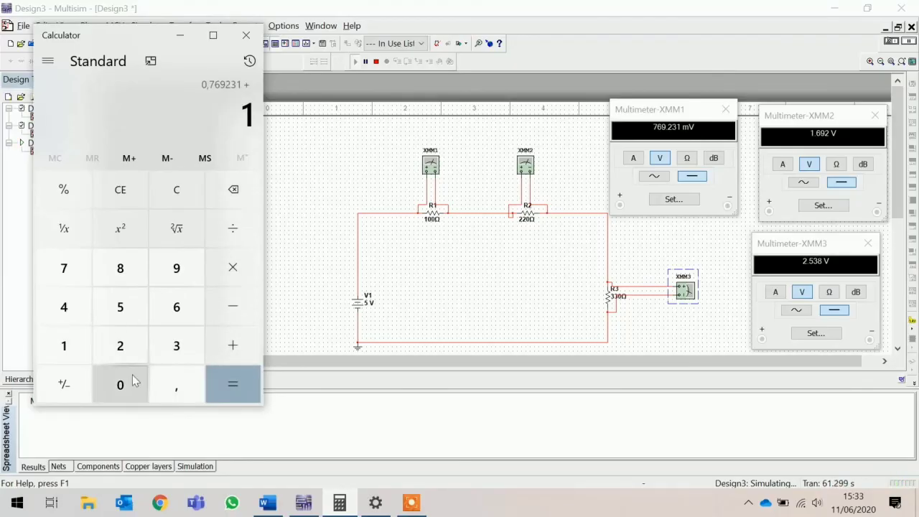
left_click(173, 384)
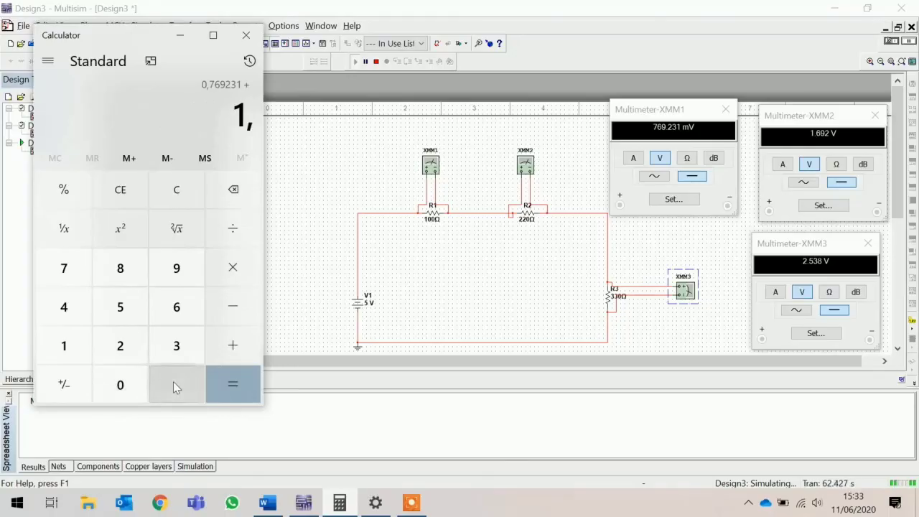
left_click(173, 306)
left_click(176, 269)
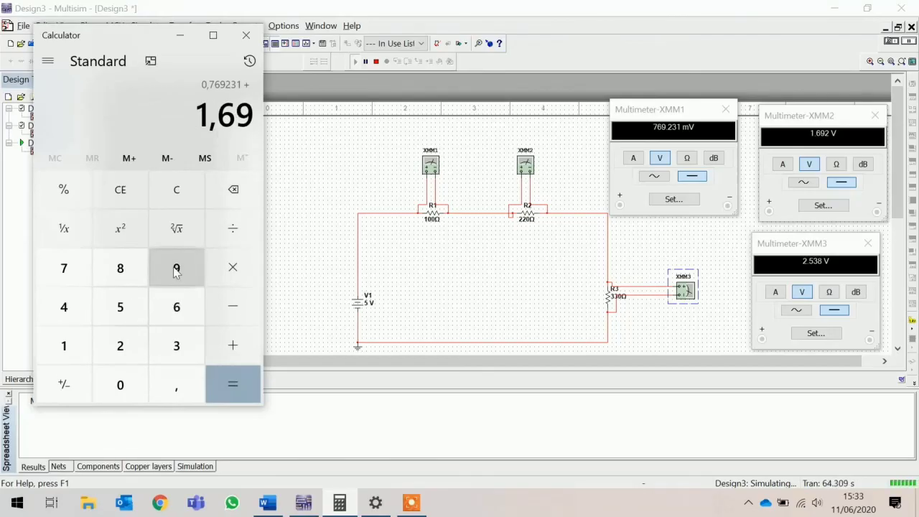
left_click(119, 345)
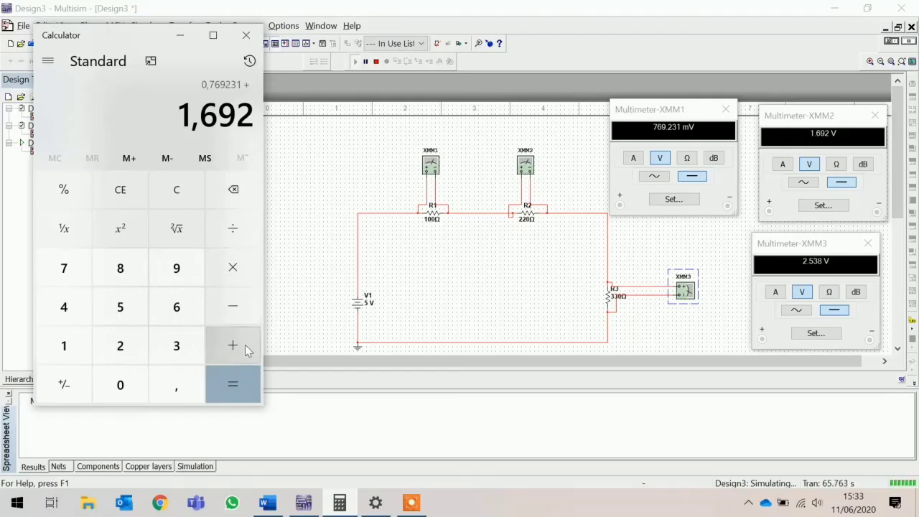
Add XMM3's voltage of 2,538, calculate the total of the three voltages, and minimize Calculator to return to Multisim.
left_click(245, 349)
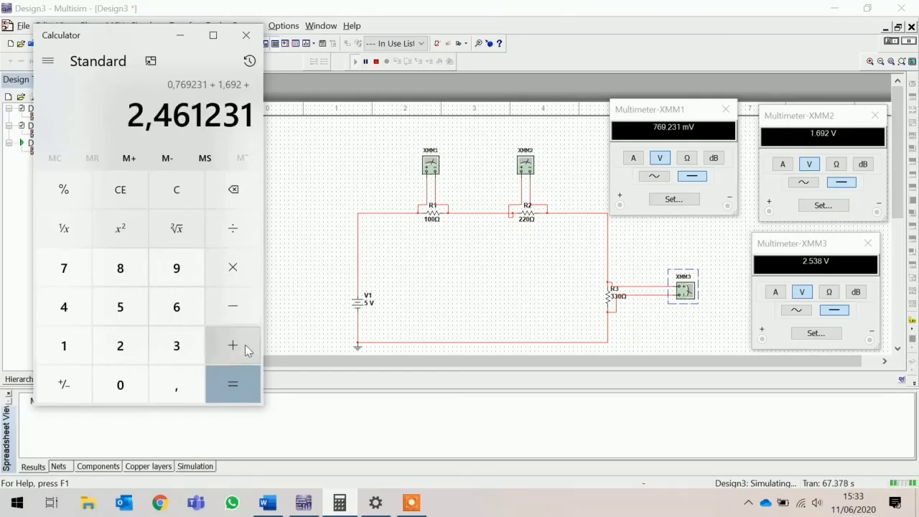
left_click(131, 344)
left_click(169, 388)
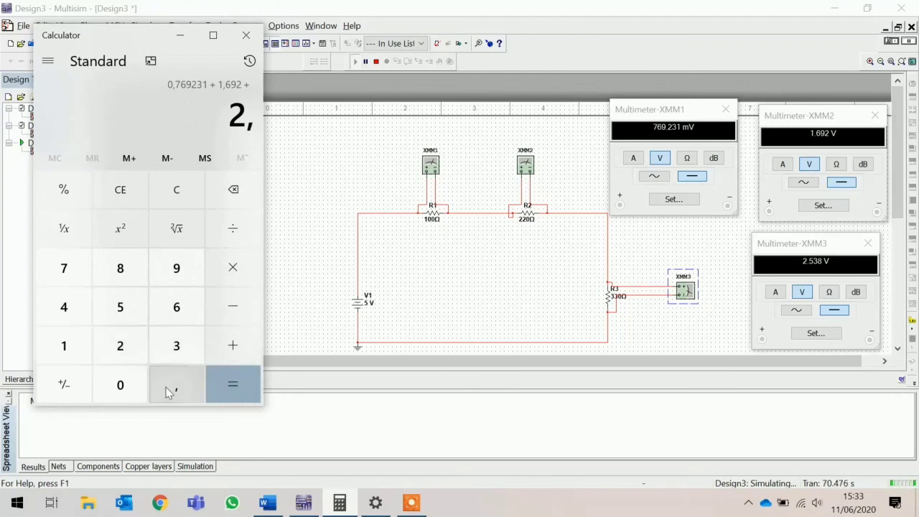
left_click(134, 310)
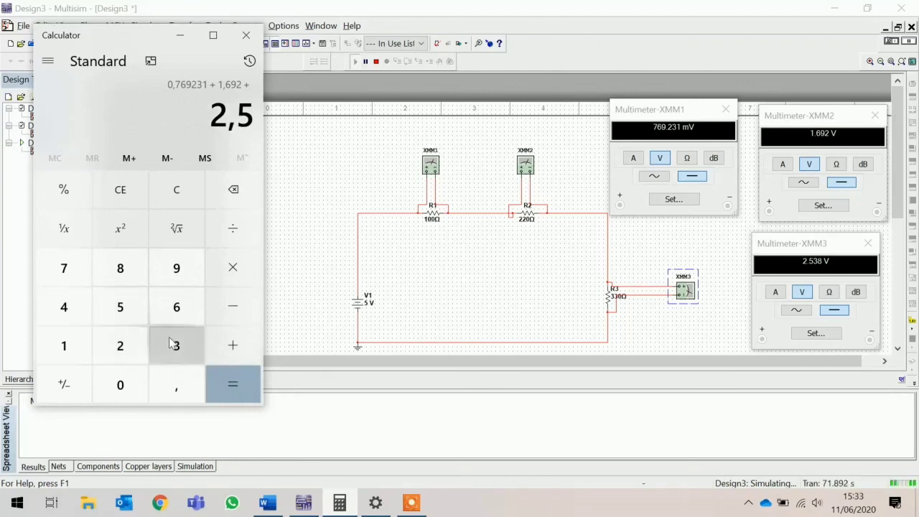
left_click(174, 344)
left_click(129, 272)
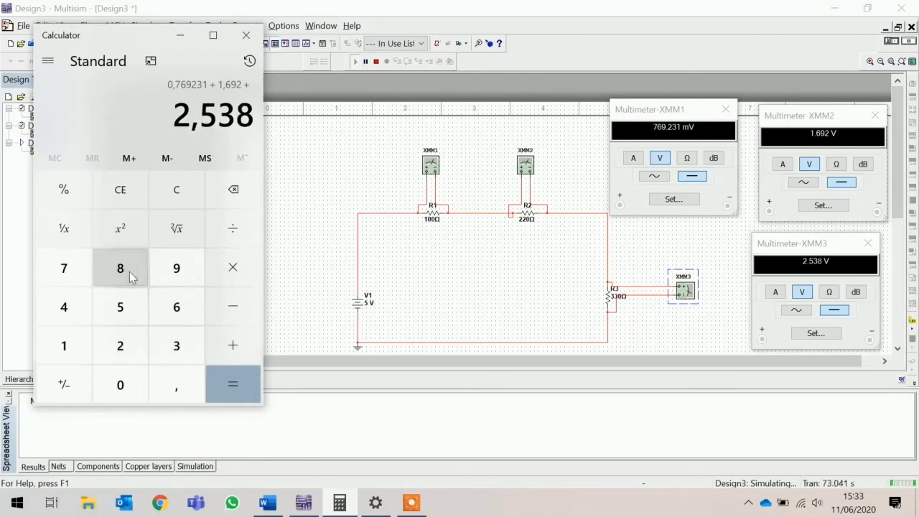
left_click(241, 393)
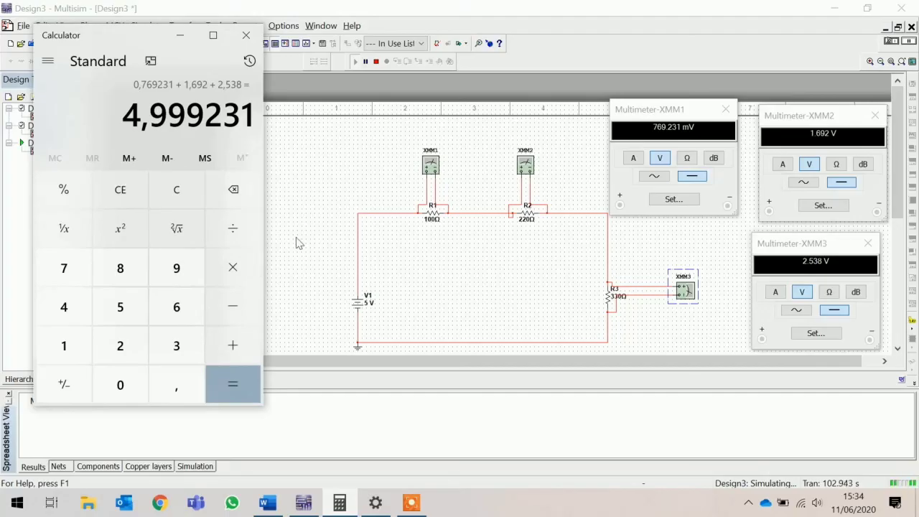
left_click(188, 41)
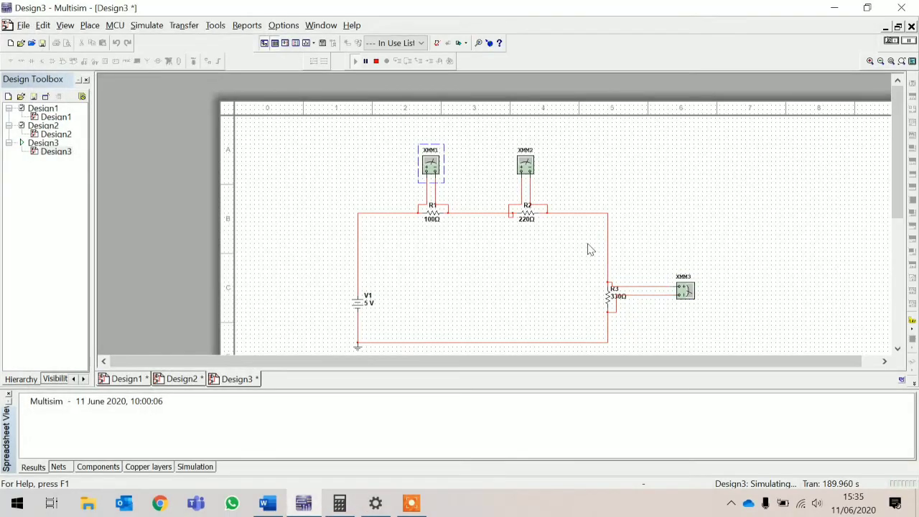